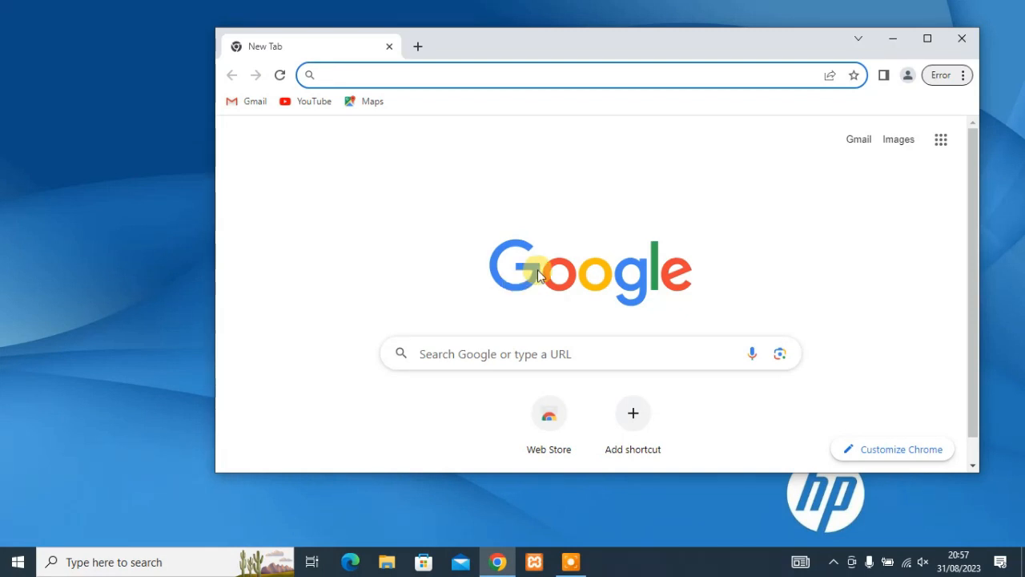
Open wordpress.org in a new browser tab
left_click_drag(571, 43, 473, 59)
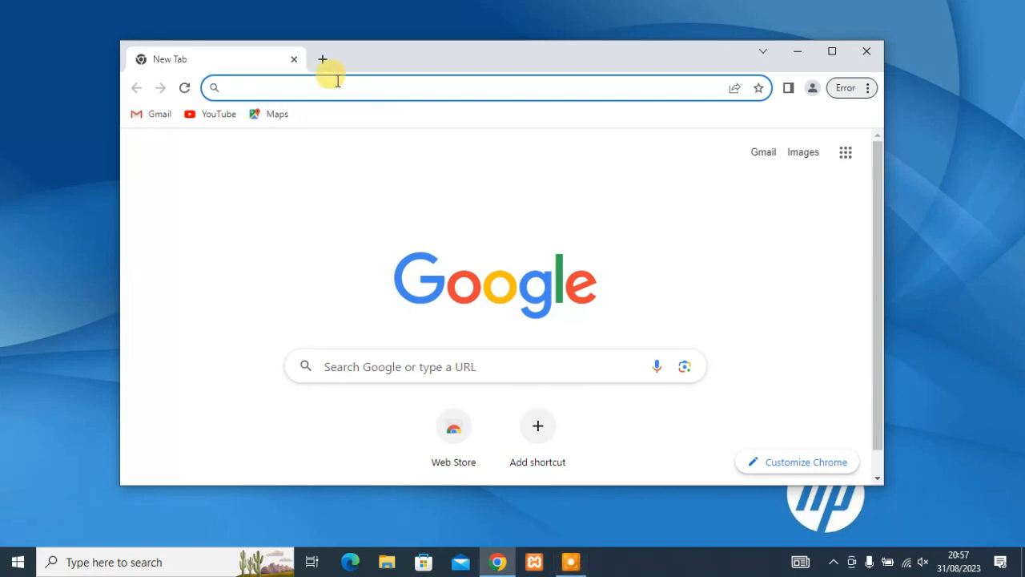
left_click(323, 60)
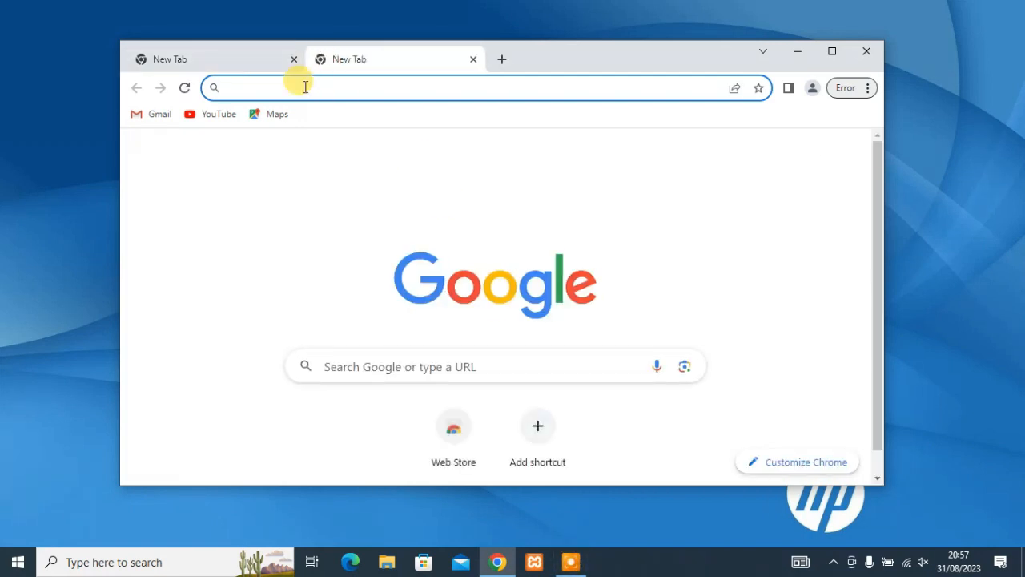
type("word")
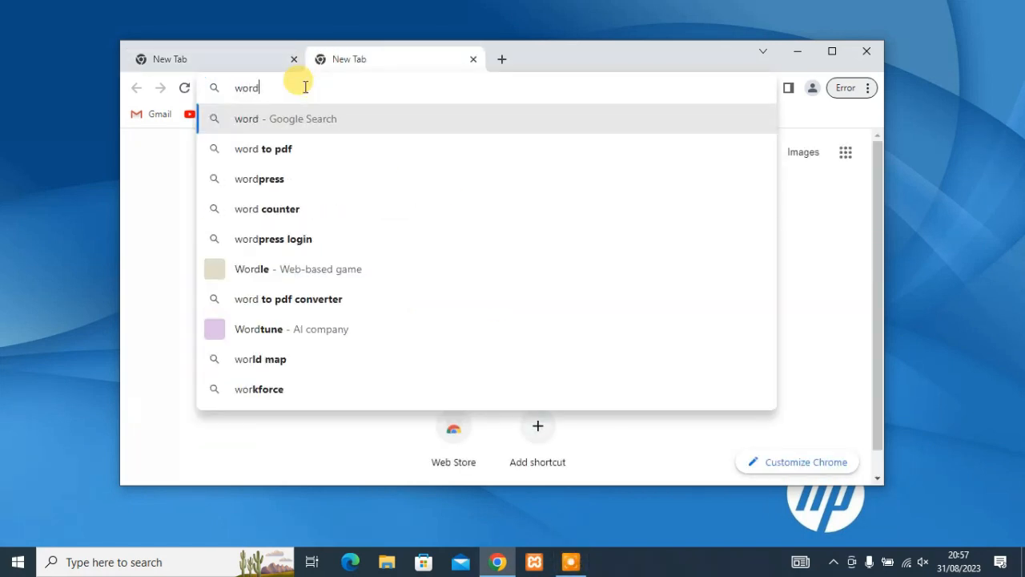
type("press")
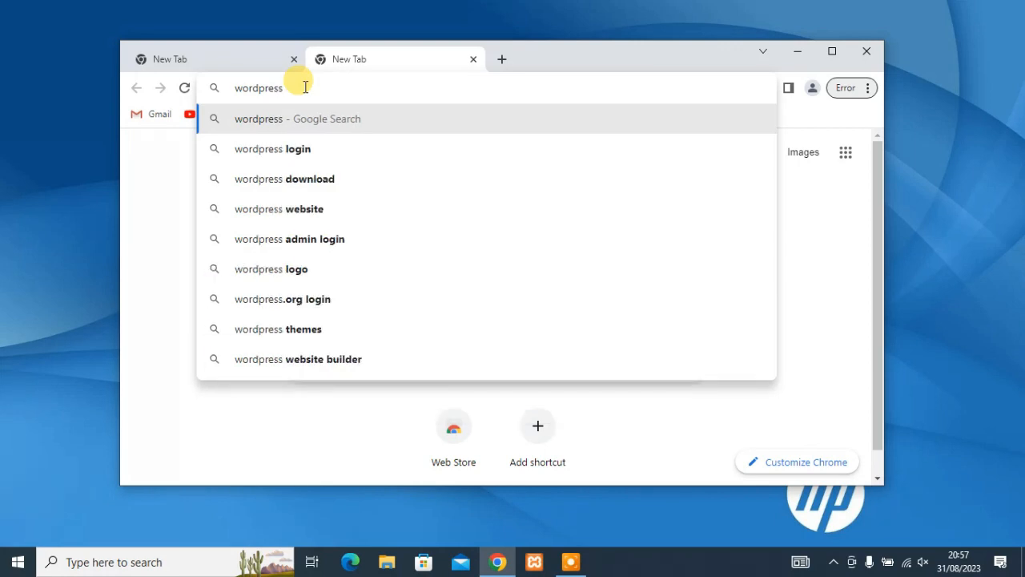
type(".org")
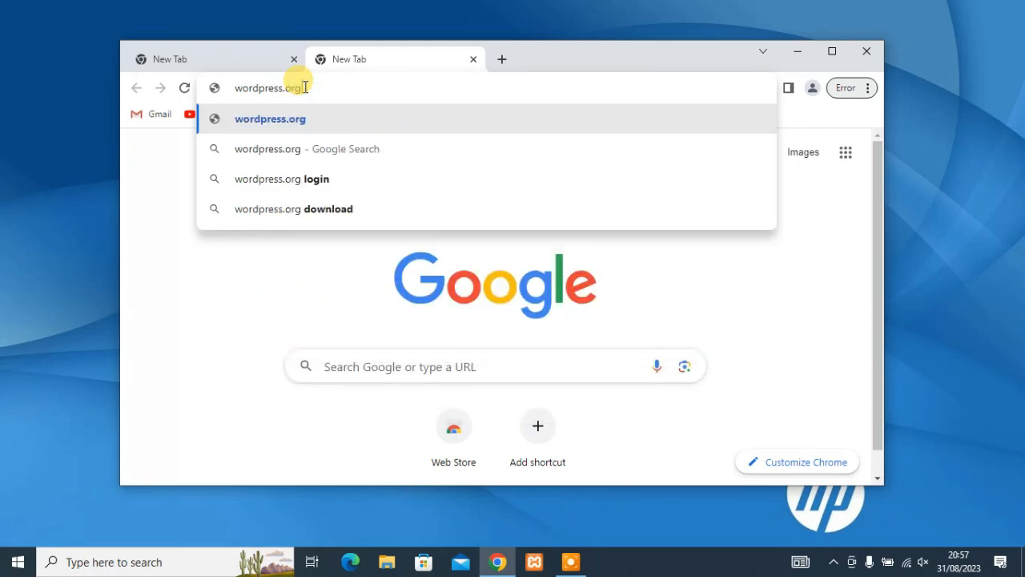
key("Return")
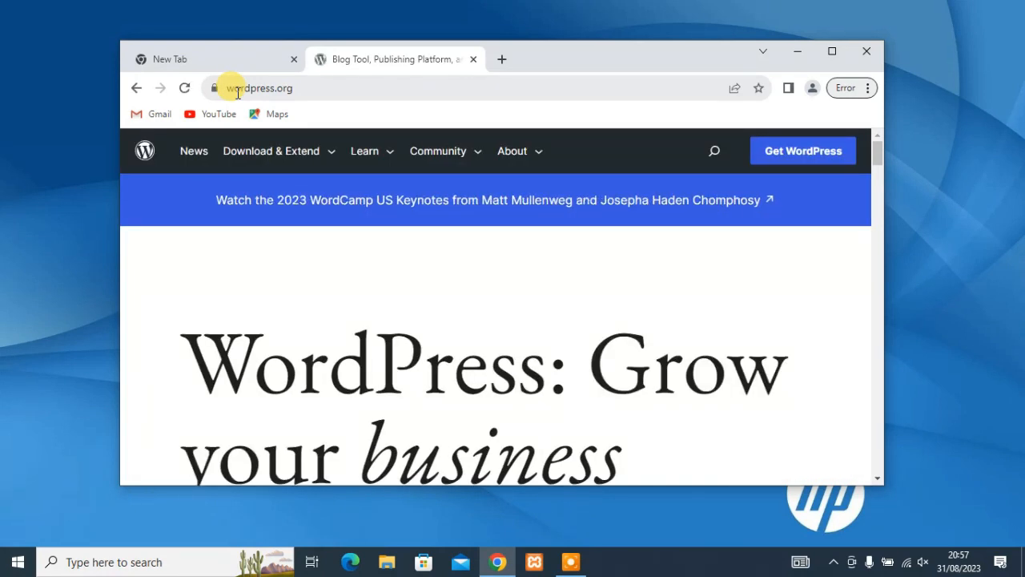
Go to the Get WordPress page and download WordPress 6.3.1 for self-installation
left_click(781, 160)
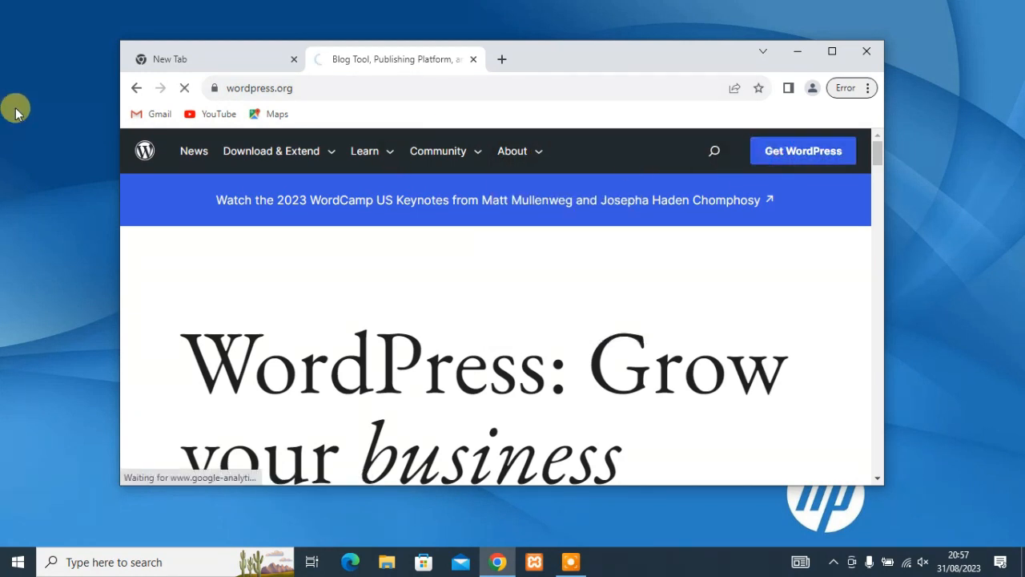
scroll(459, 288, "down", 3)
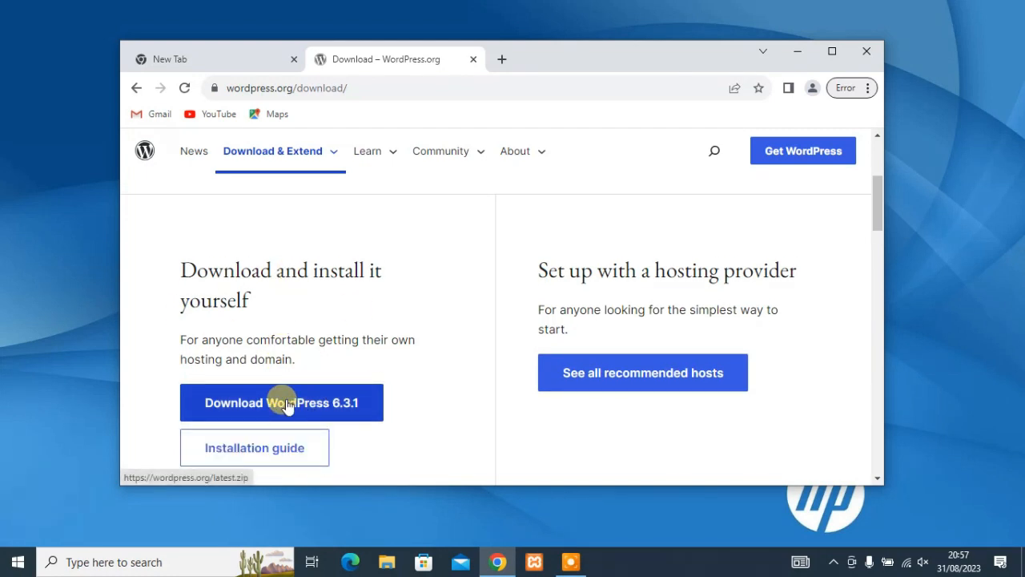
left_click(287, 406)
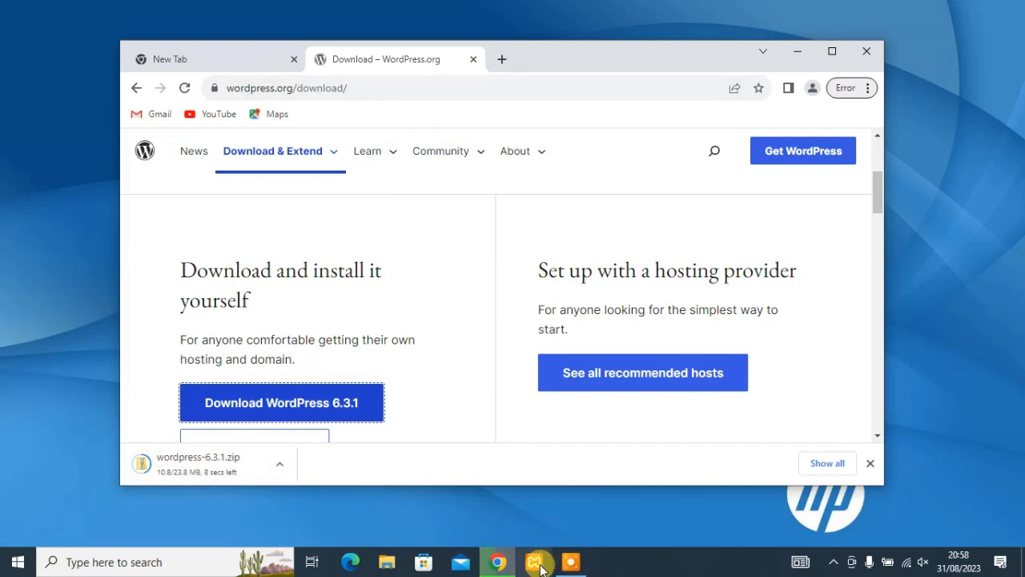
Launch the XAMPP Control Panel
left_click(538, 563)
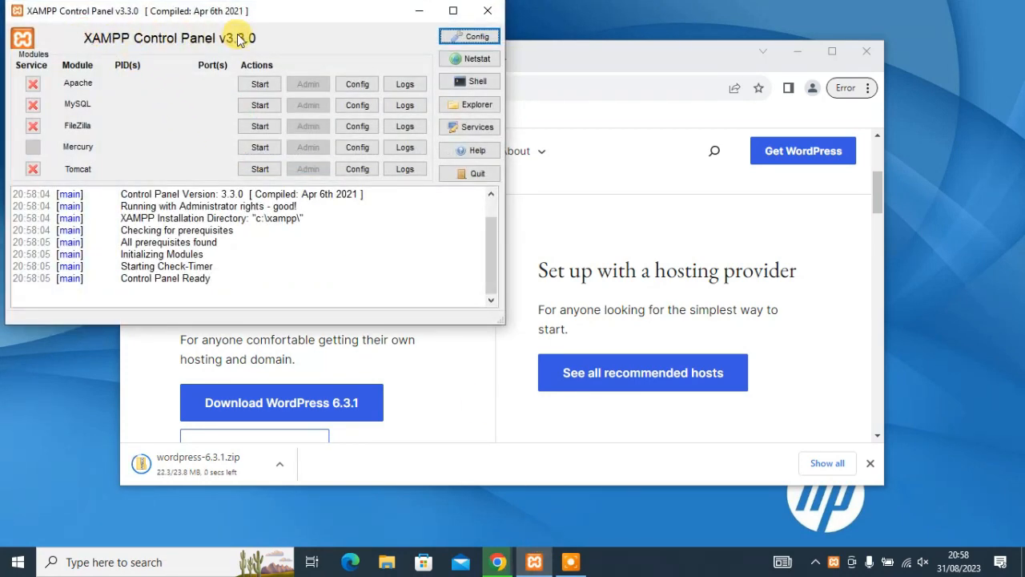
Search for "xampp download" in a new browser tab and view the Windows versions on the Apache Friends download page
left_click(588, 57)
left_click(501, 59)
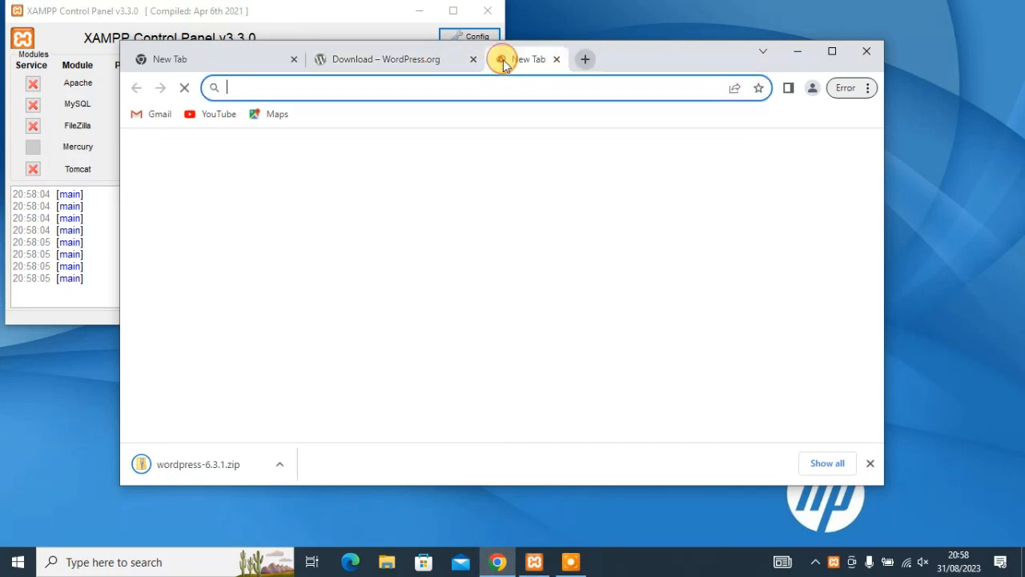
type("xa")
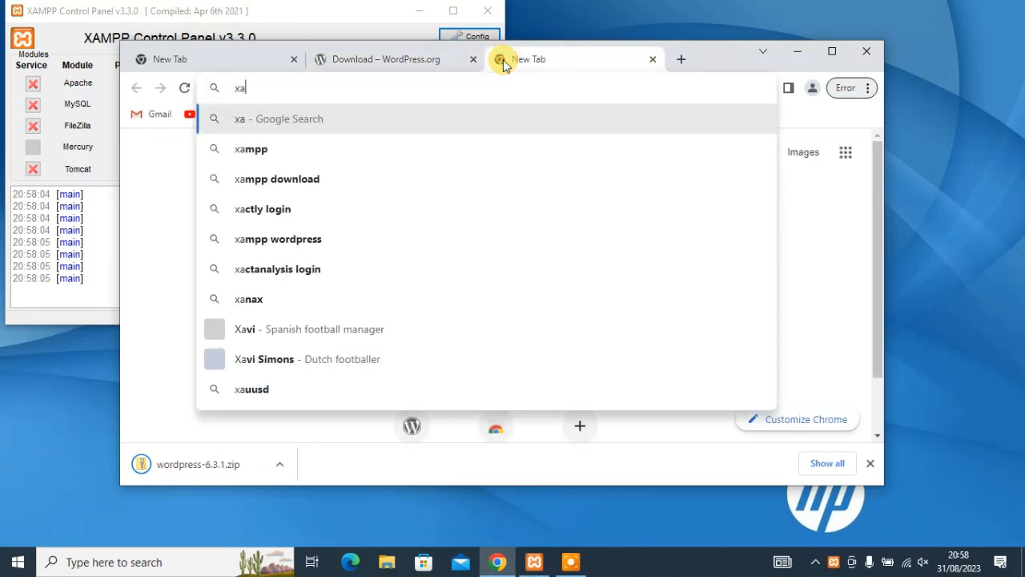
type("mpp")
key("Down")
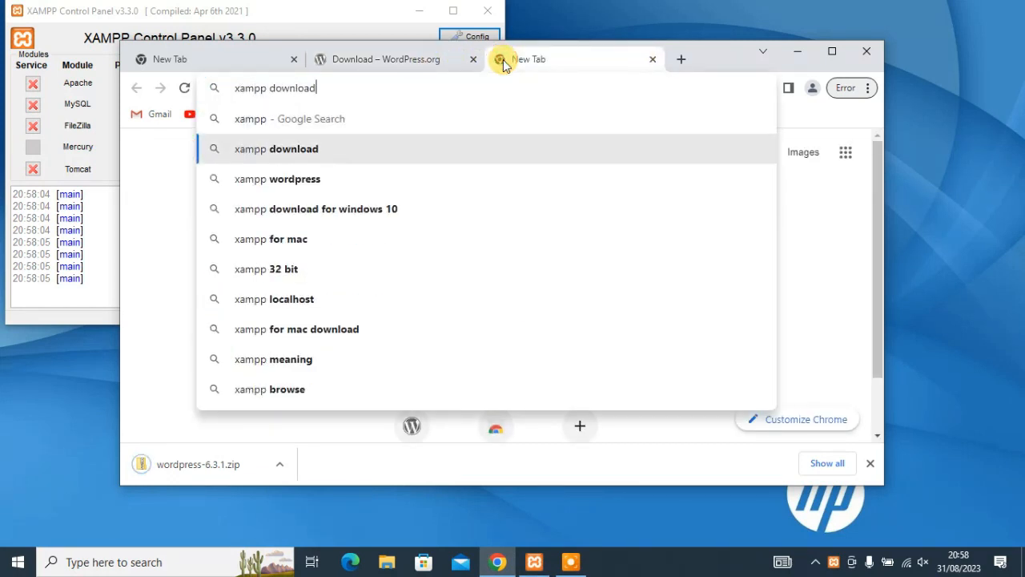
key("Return")
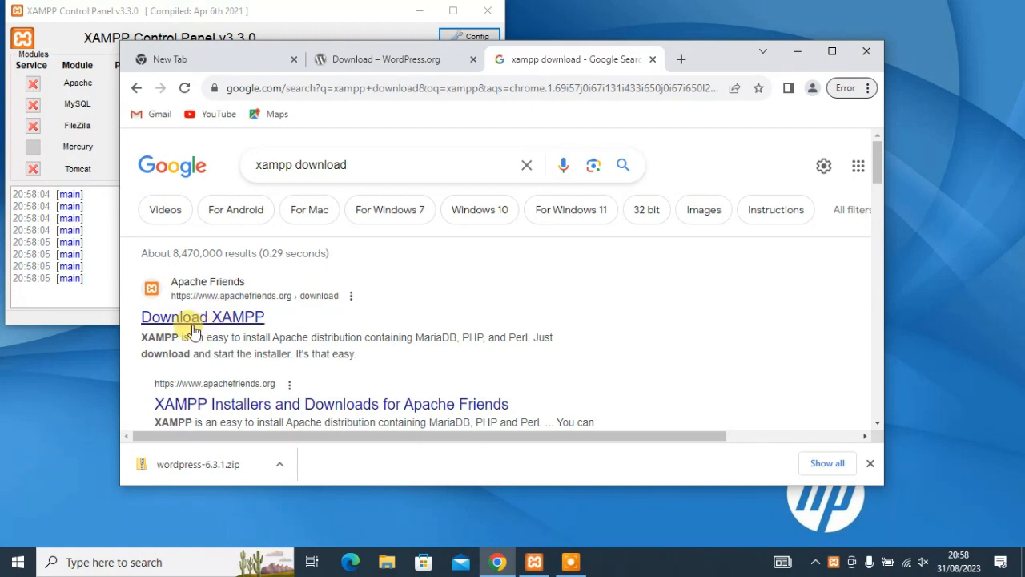
left_click(224, 317)
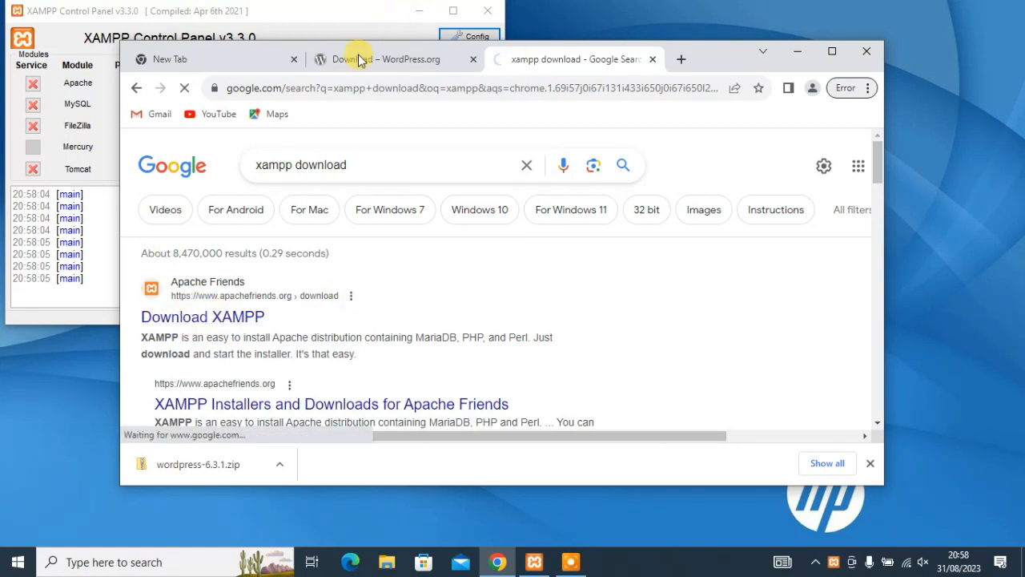
scroll(446, 270, "down", 2)
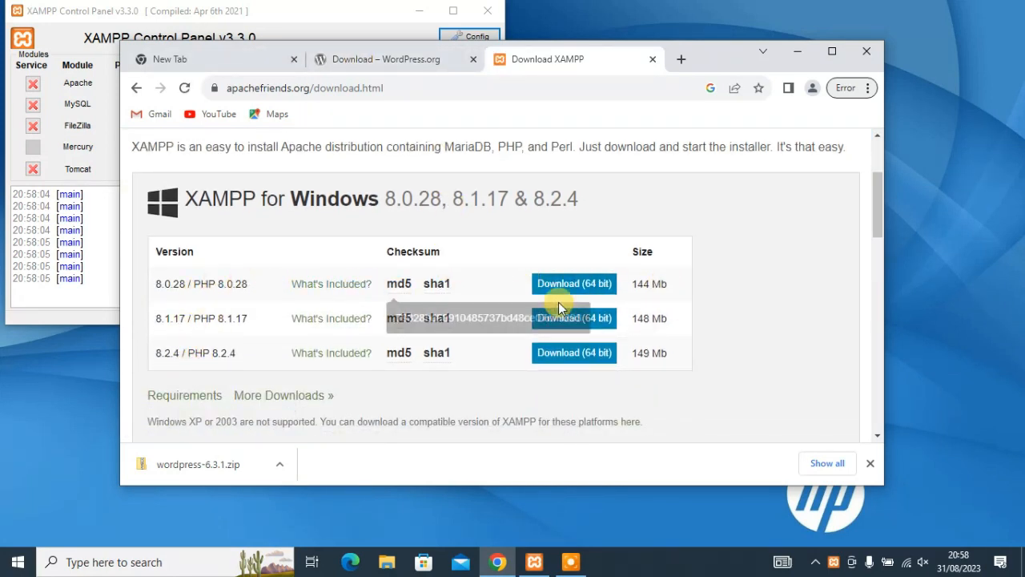
scroll(714, 265, "up", 2)
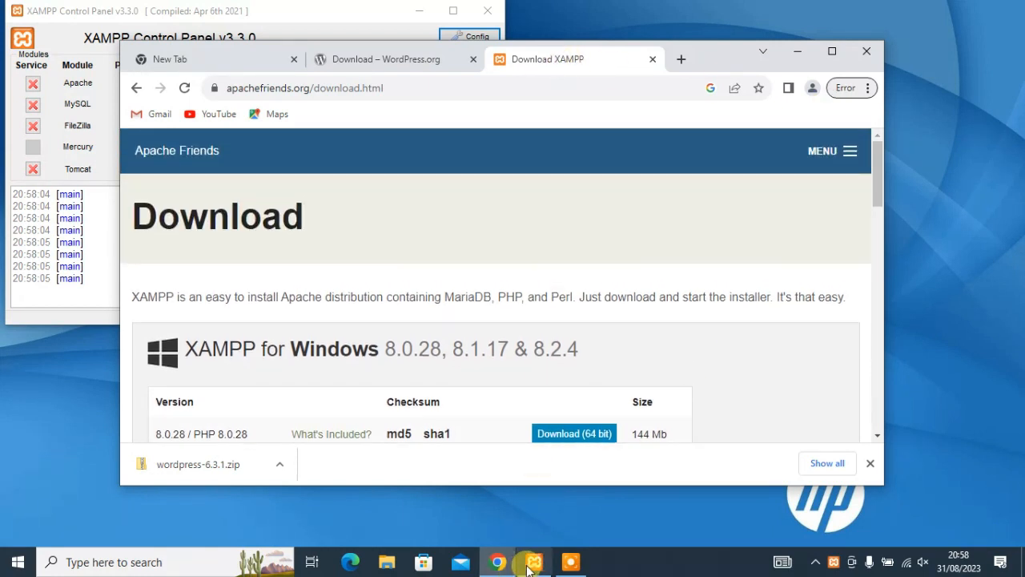
Switch to the XAMPP Control Panel, start the Apache and MySQL modules, and minimize the panel
left_click(331, 8)
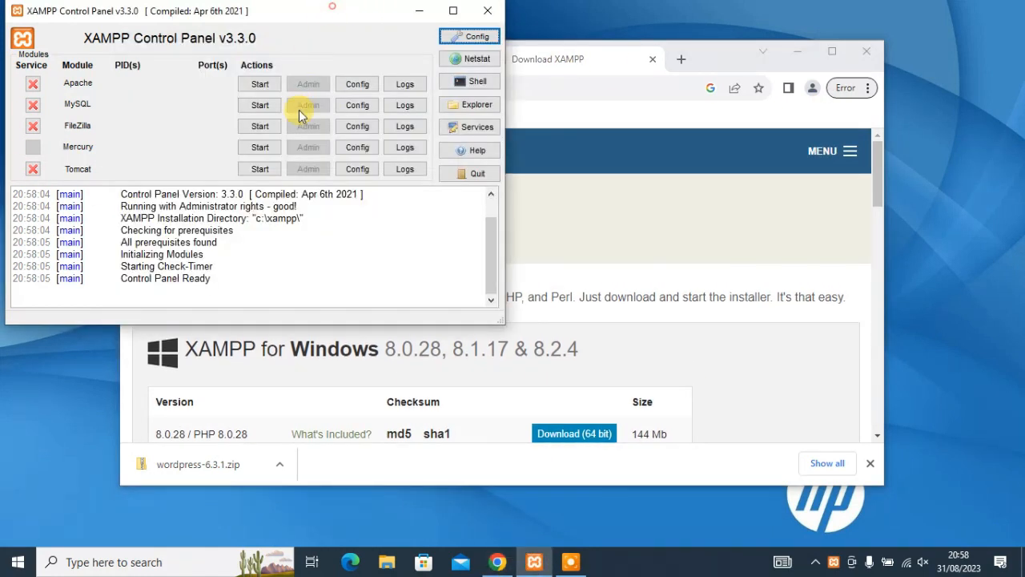
left_click(719, 62)
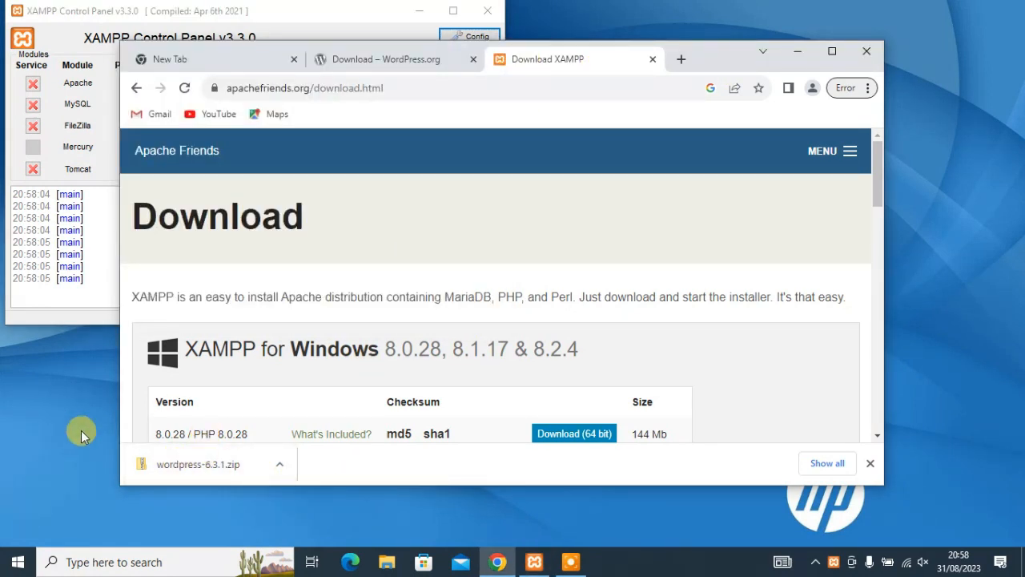
left_click(317, 8)
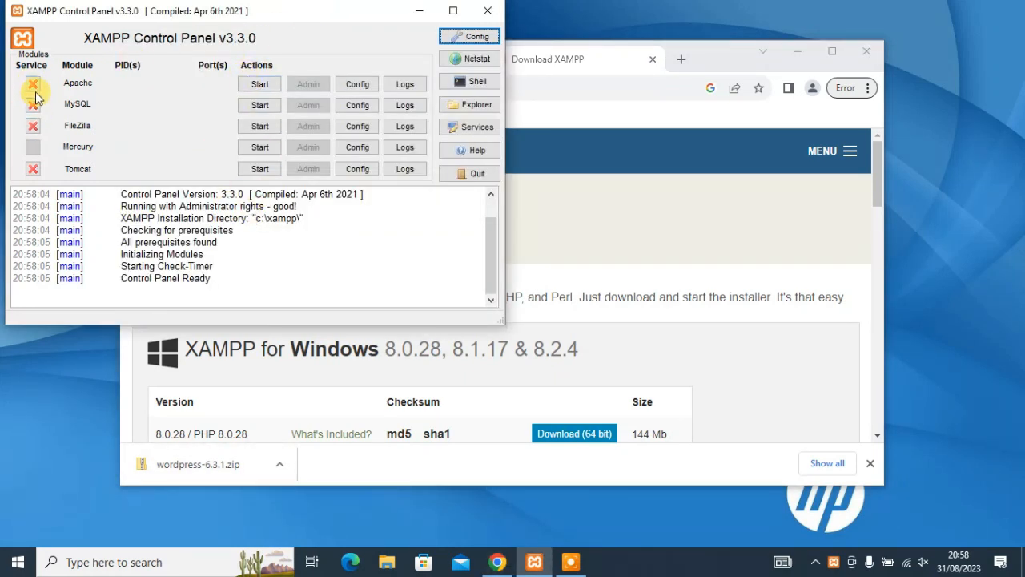
left_click(266, 85)
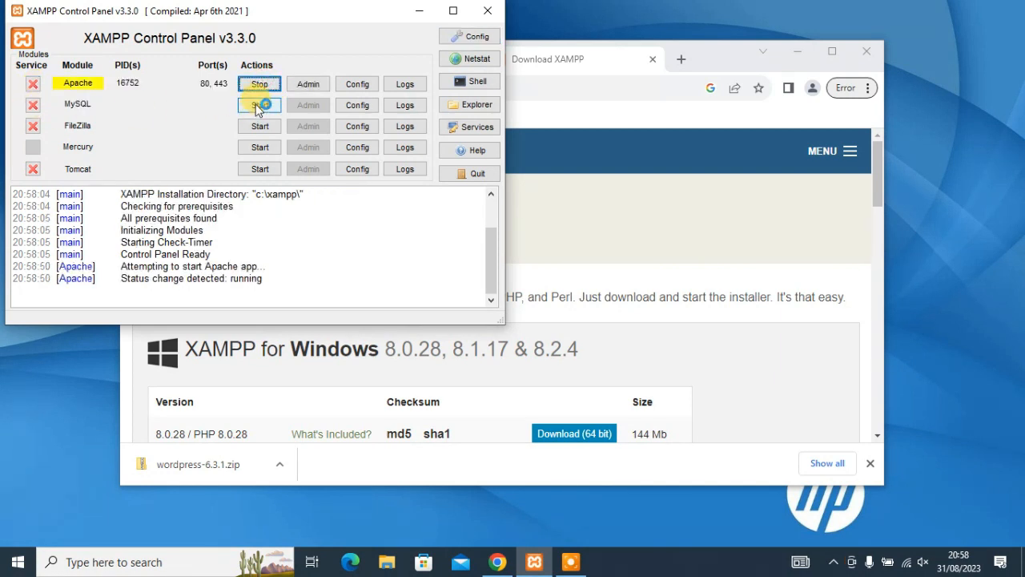
left_click(257, 106)
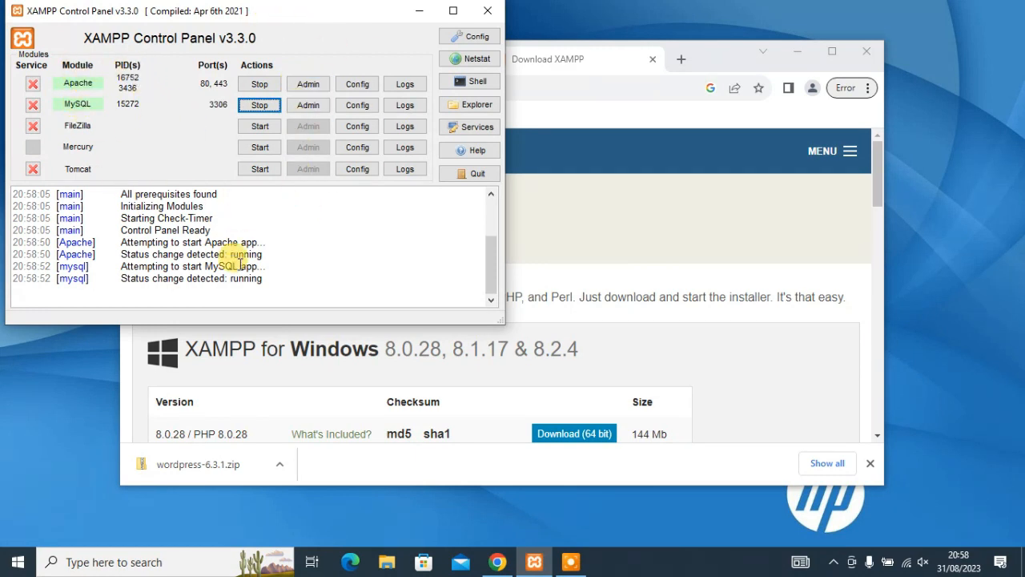
left_click_drag(119, 278, 278, 278)
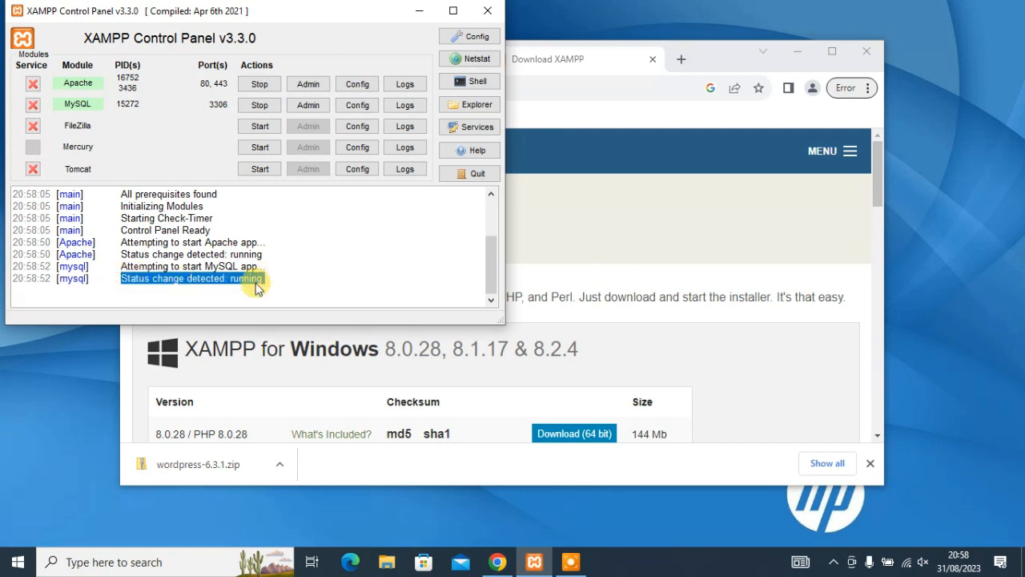
left_click(414, 16)
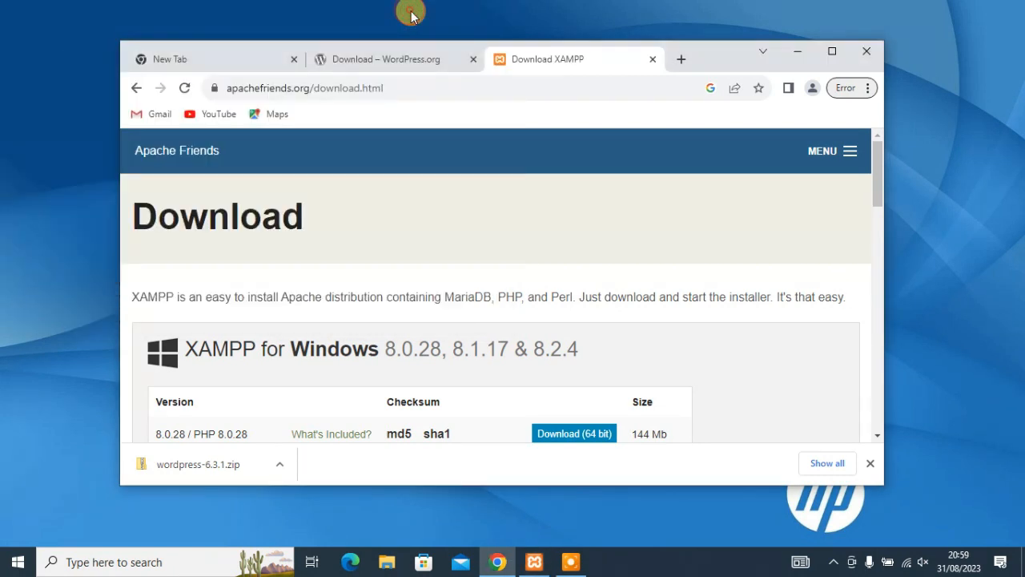
Close the Download XAMPP and WordPress.org download tabs in the browser
scroll(395, 201, "down", 3)
scroll(405, 208, "up", 3)
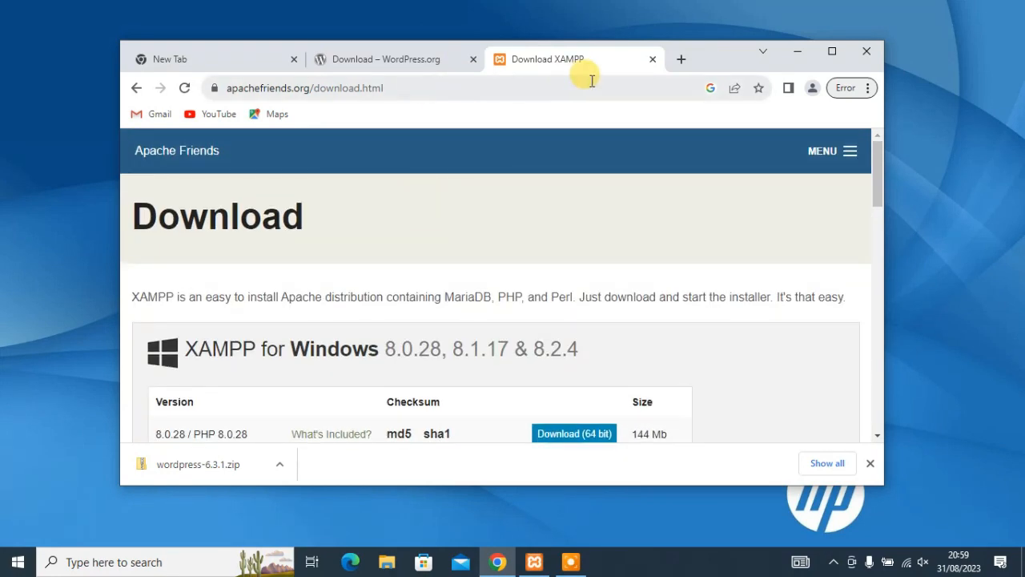
left_click(652, 60)
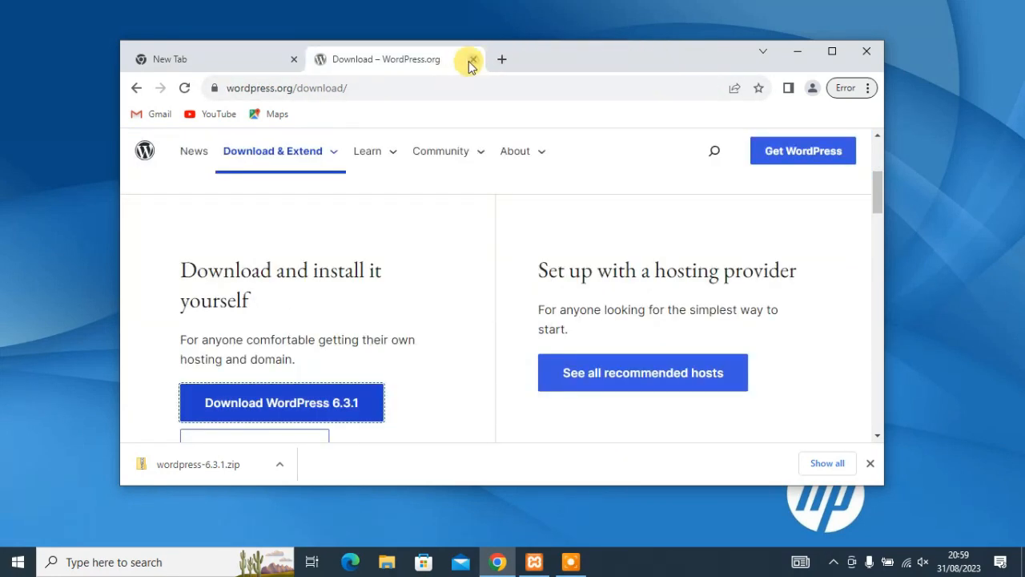
left_click(468, 60)
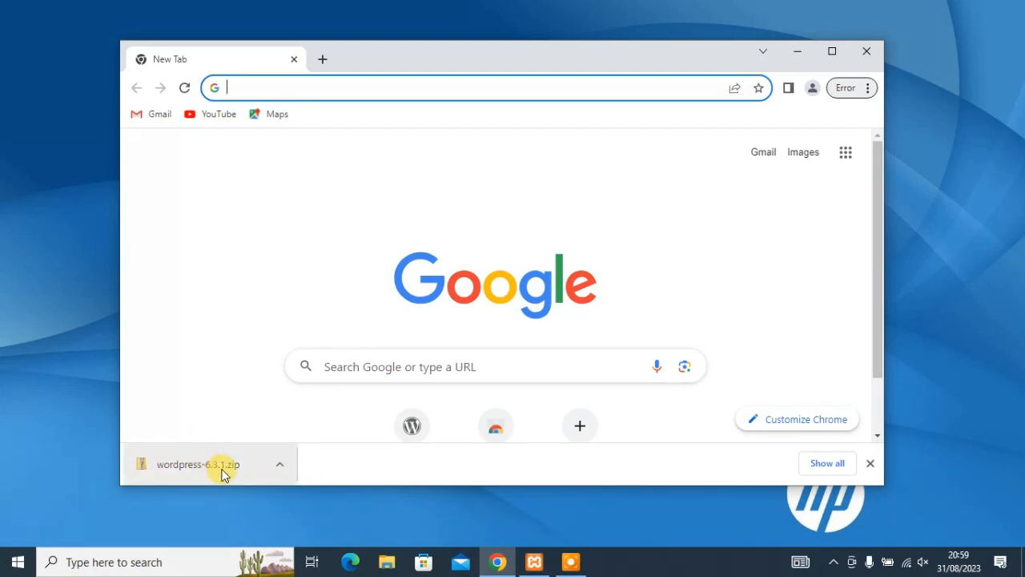
Switch to File Explorer and extract the wordpress-6.3.1 zip in Downloads into the suggested wordpress-6.3.1 folder
left_click(387, 565)
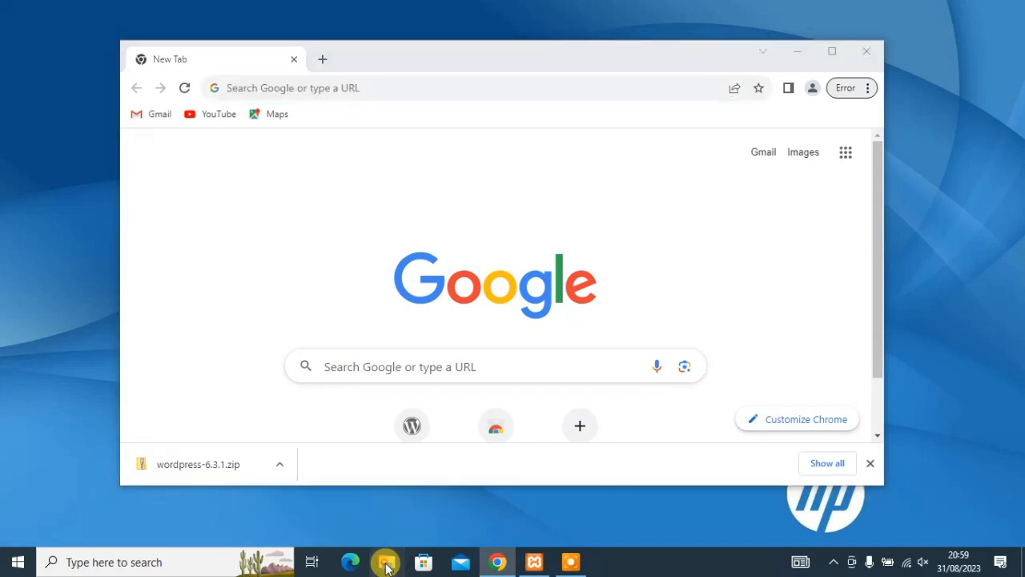
double_click(526, 182)
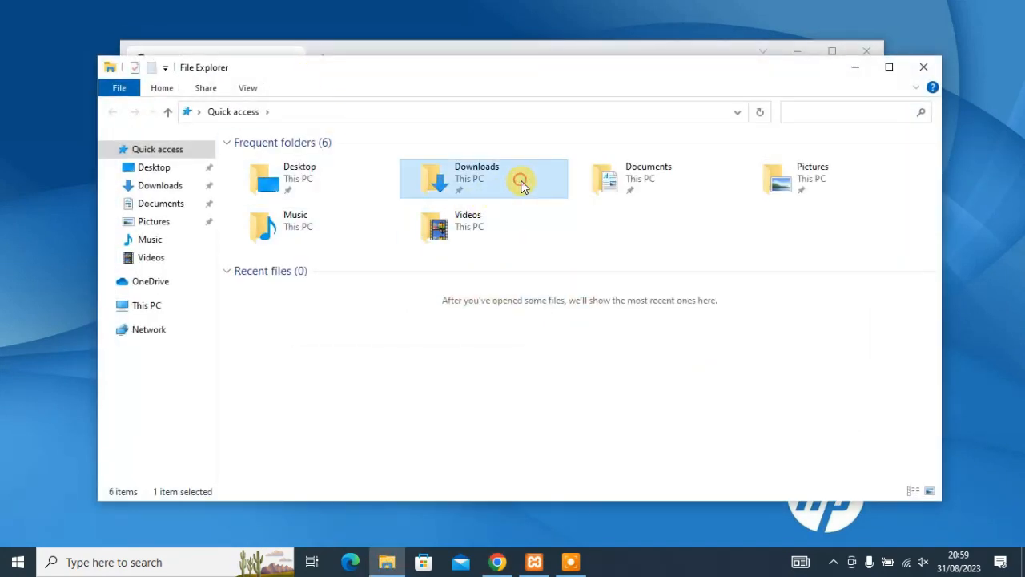
left_click(332, 182)
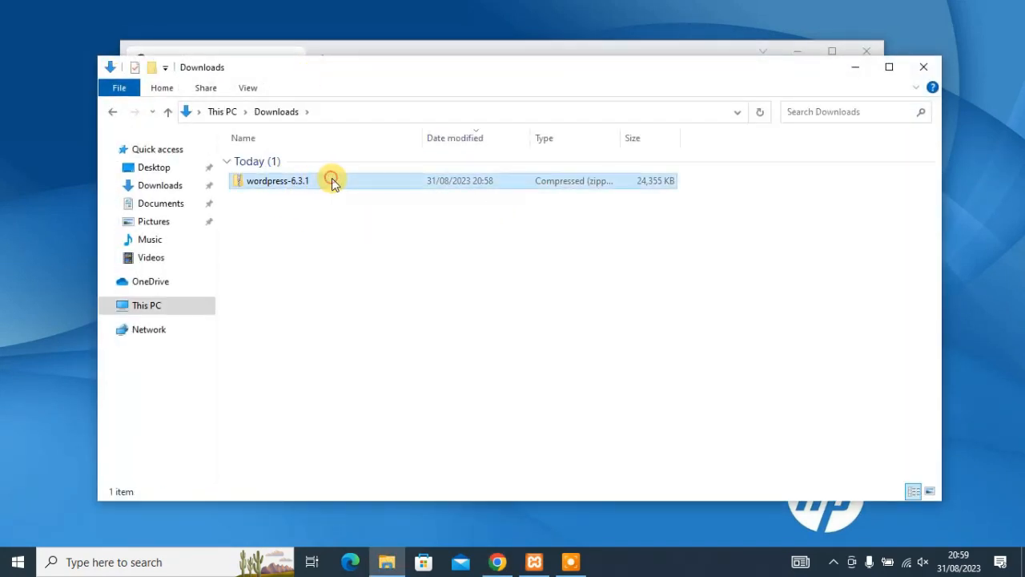
right_click(331, 178)
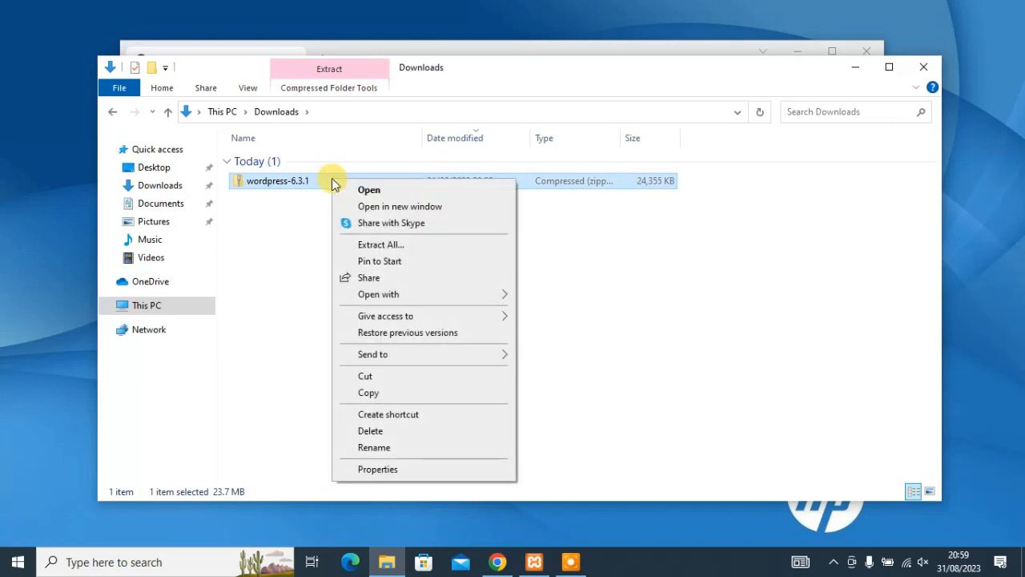
left_click(399, 245)
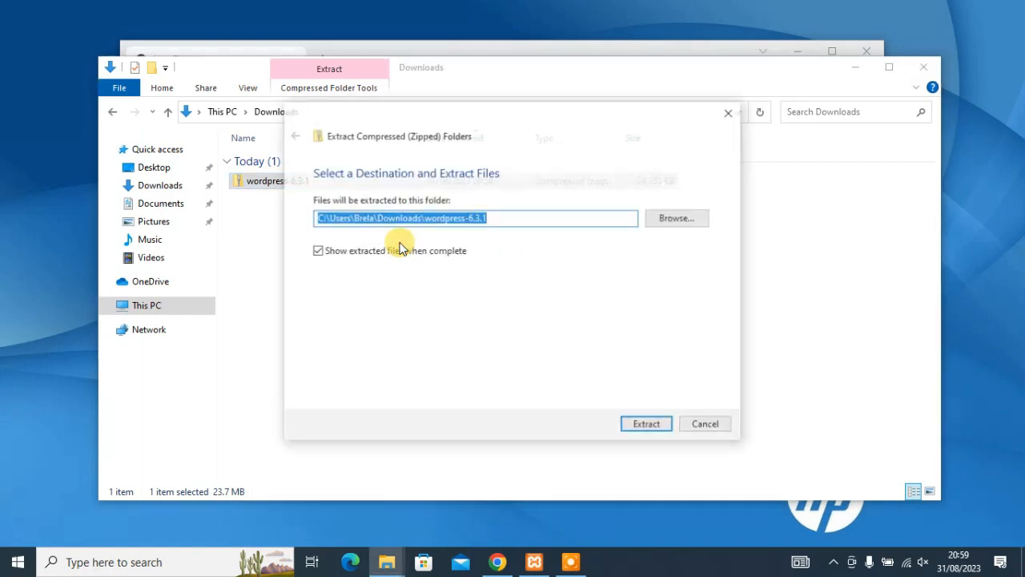
left_click(646, 425)
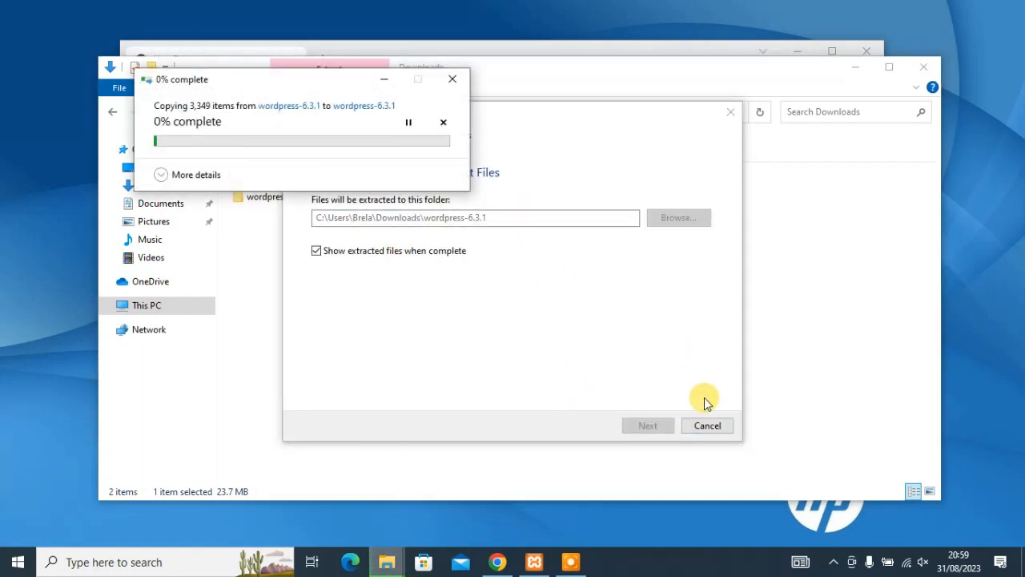
left_click_drag(569, 112, 812, 115)
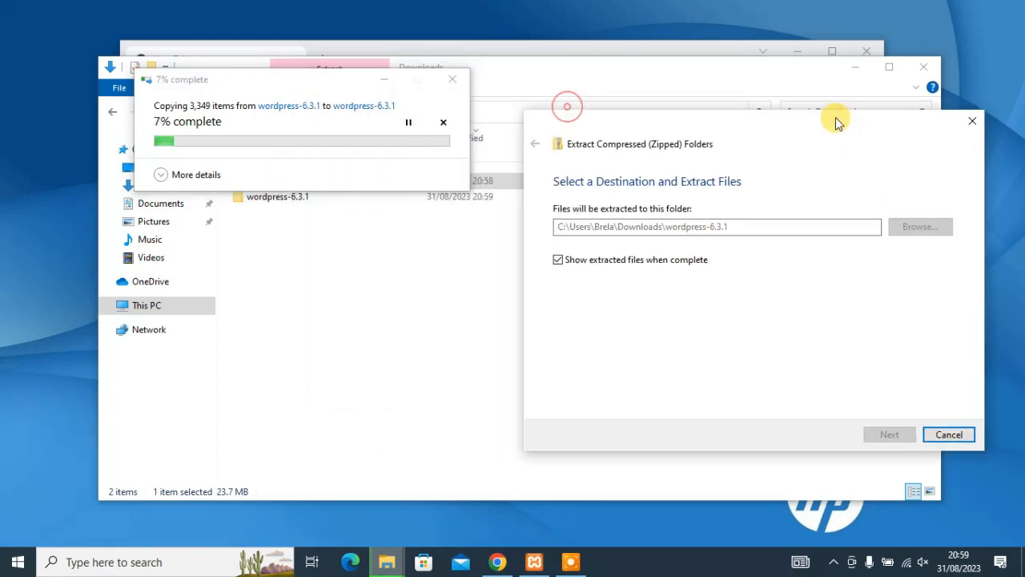
left_click_drag(648, 137, 524, 128)
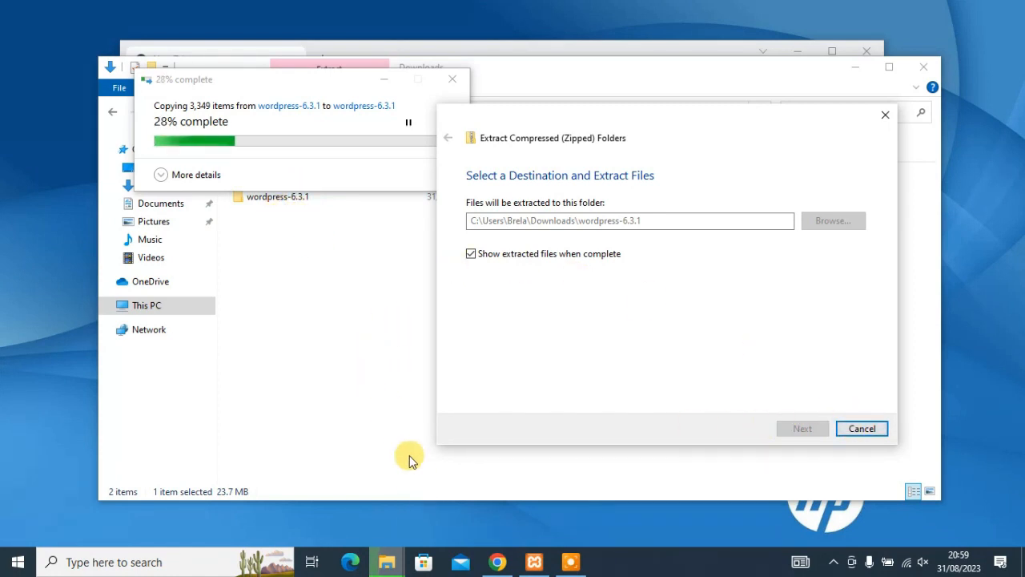
Switch to the Chrome browser and move its window aside so the extraction progress stays in view
left_click(498, 563)
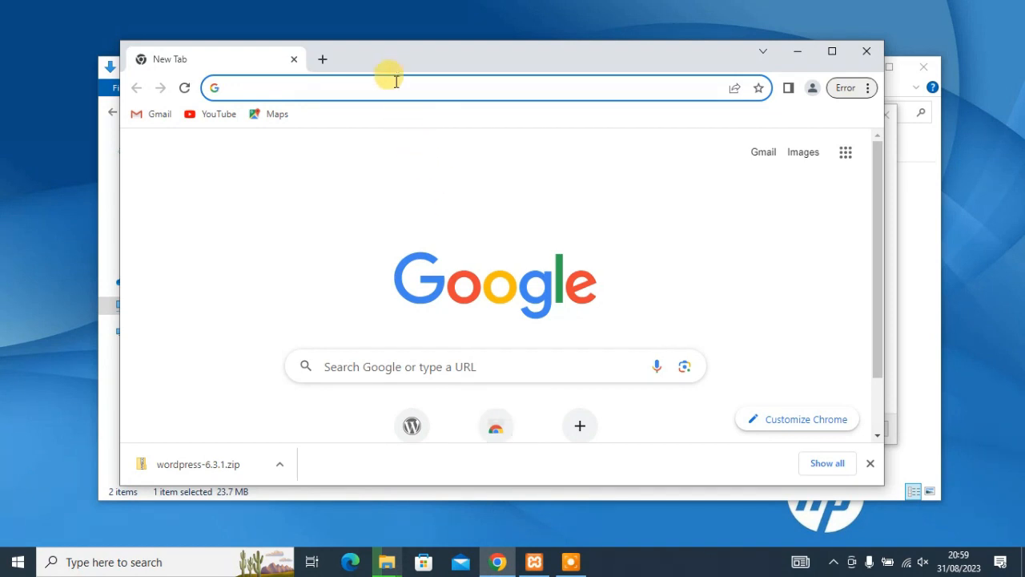
left_click_drag(417, 60, 548, 64)
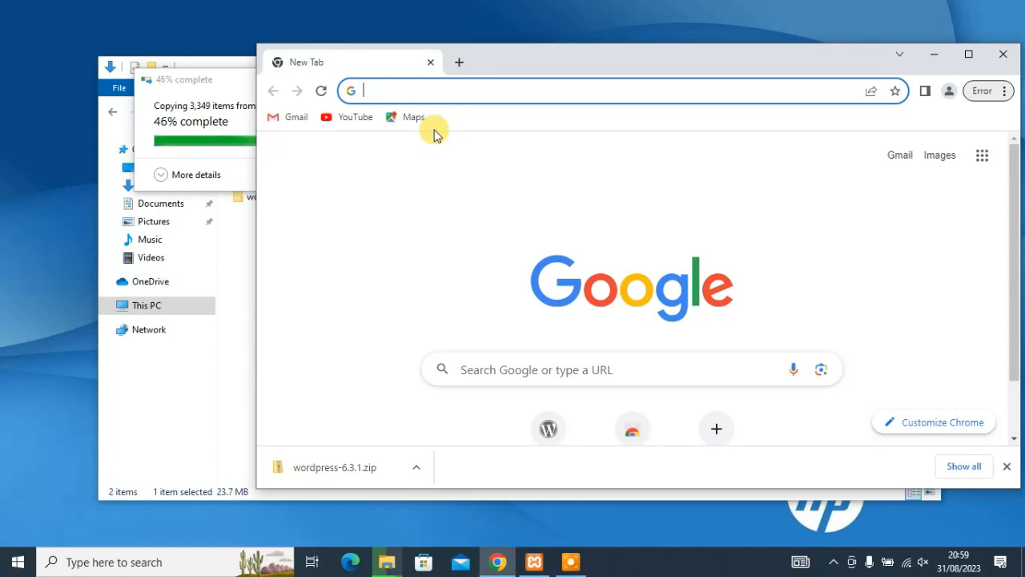
type("loca")
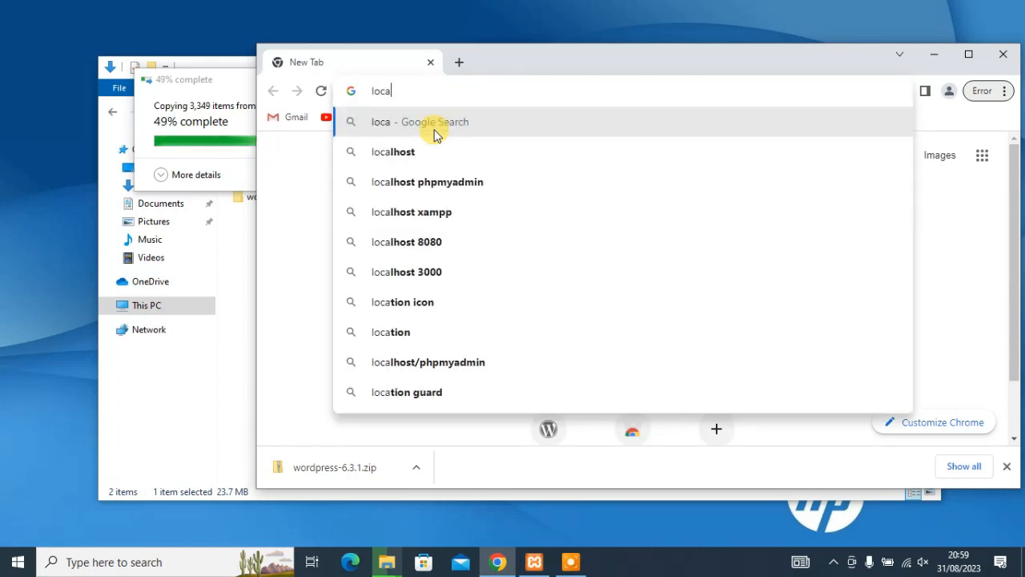
key("Down")
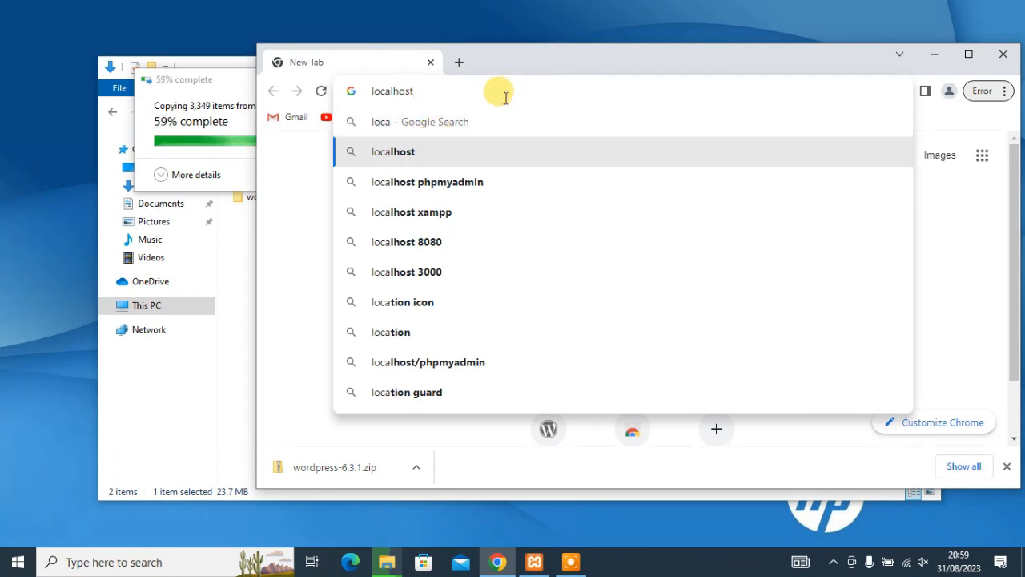
key("Return")
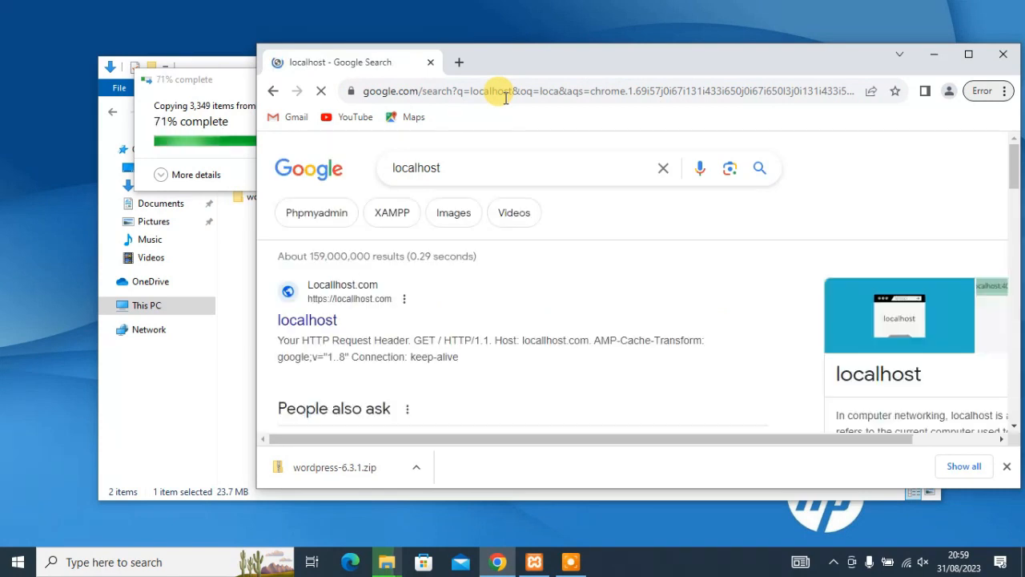
Load localhost/ in the browser to open the XAMPP dashboard, and maximize the browser window
left_click(481, 91)
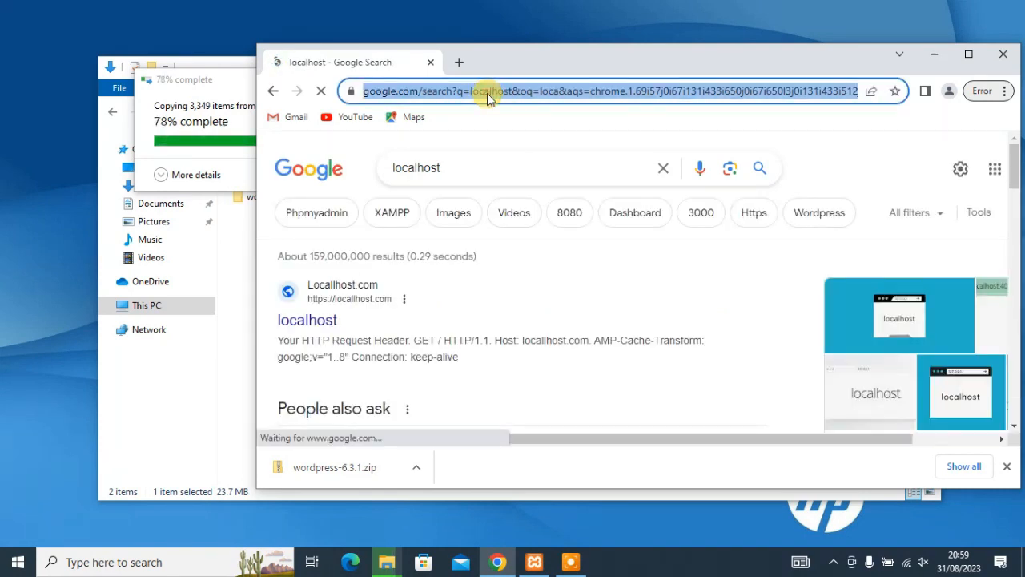
type("loca")
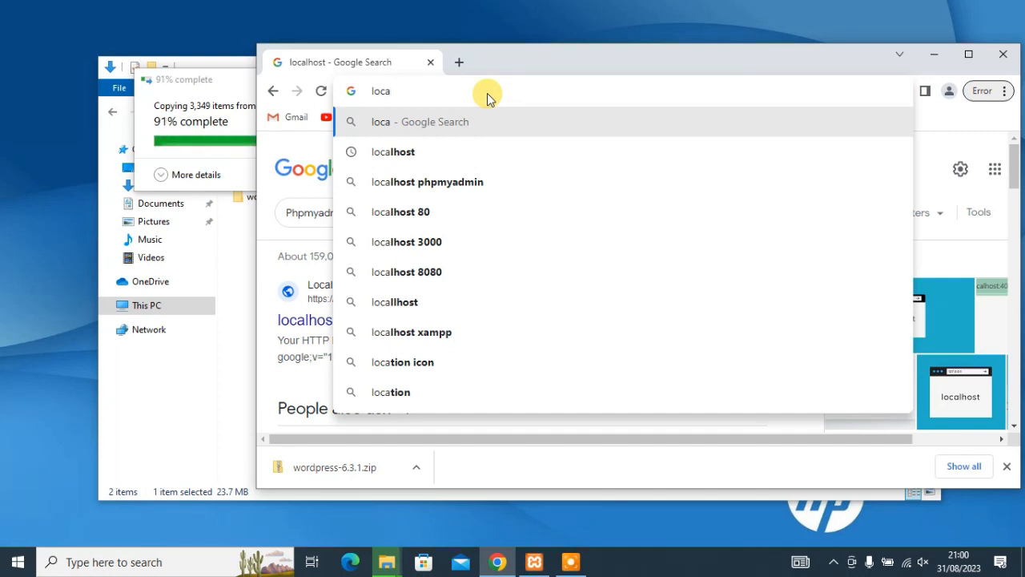
type("lhos")
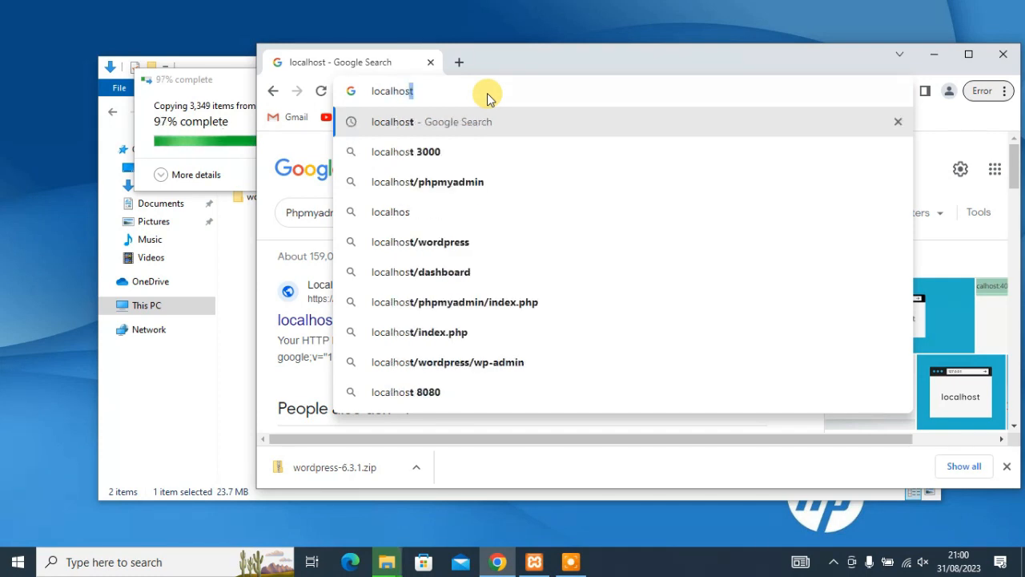
type("t/")
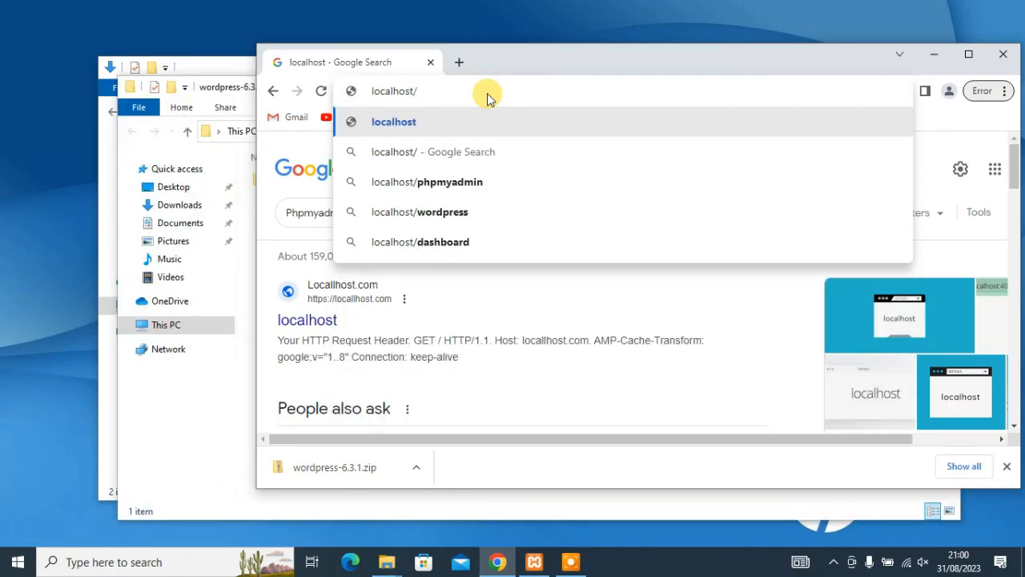
key("Return")
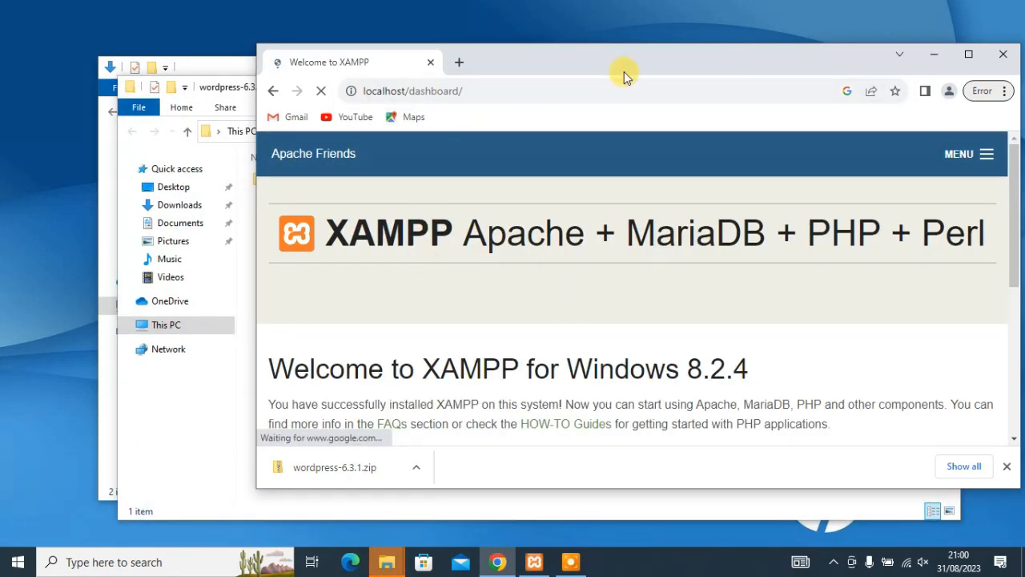
left_click(968, 54)
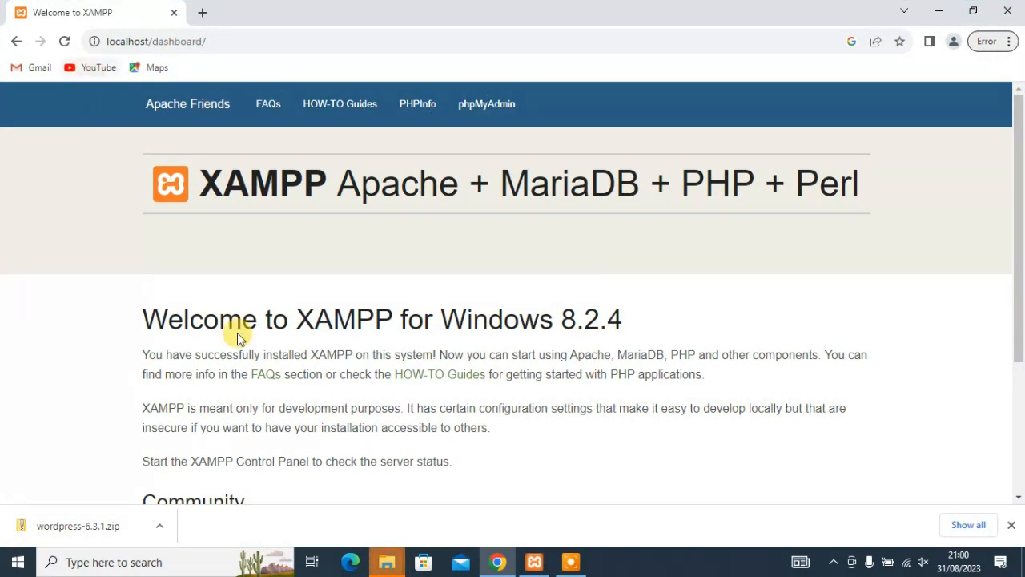
Look over the XAMPP welcome page and open phpMyAdmin from it
scroll(378, 259, "down", 3)
scroll(192, 229, "up", 3)
scroll(338, 331, "down", 1)
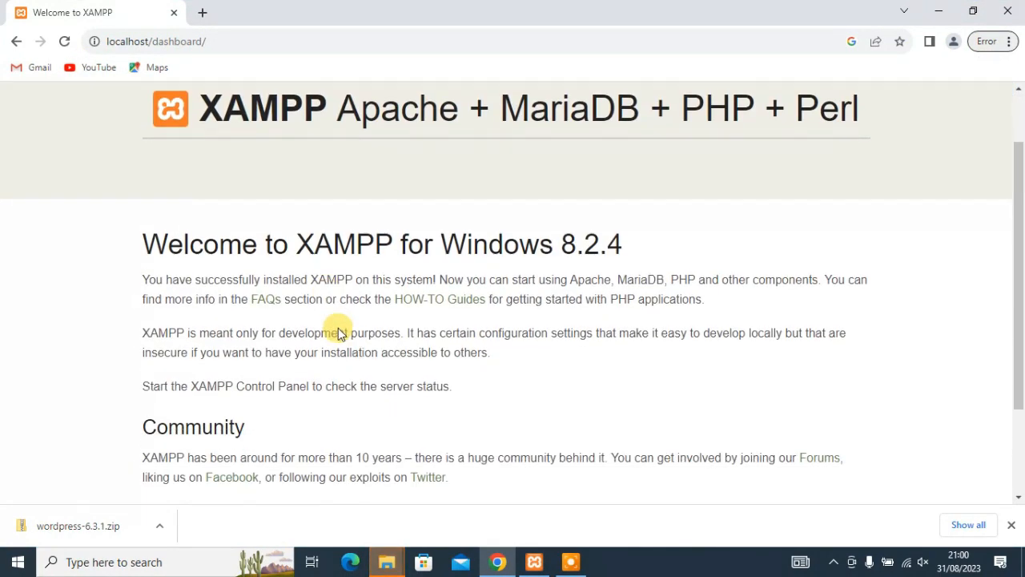
scroll(361, 232, "down", 1)
scroll(376, 216, "up", 2)
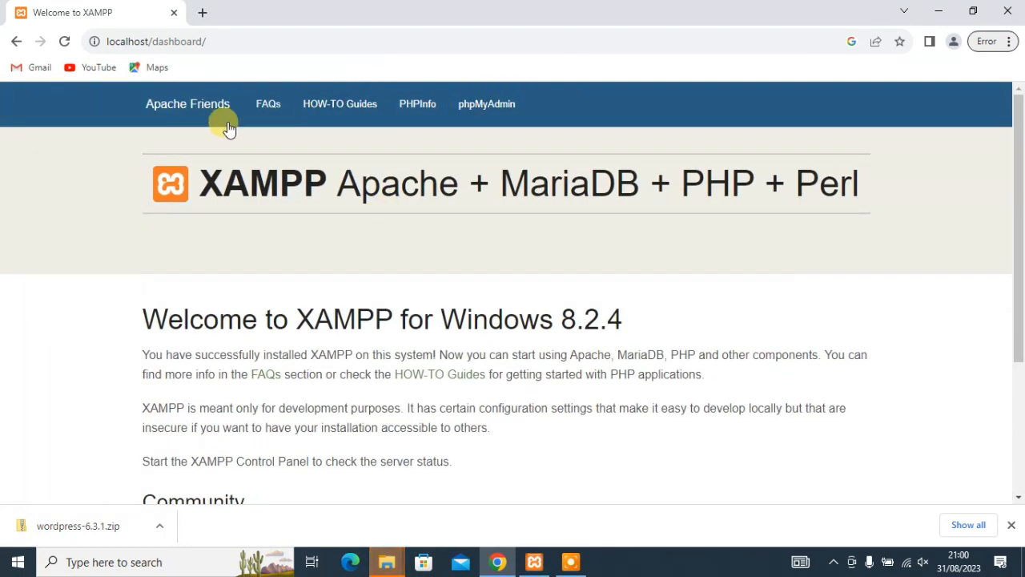
left_click(490, 116)
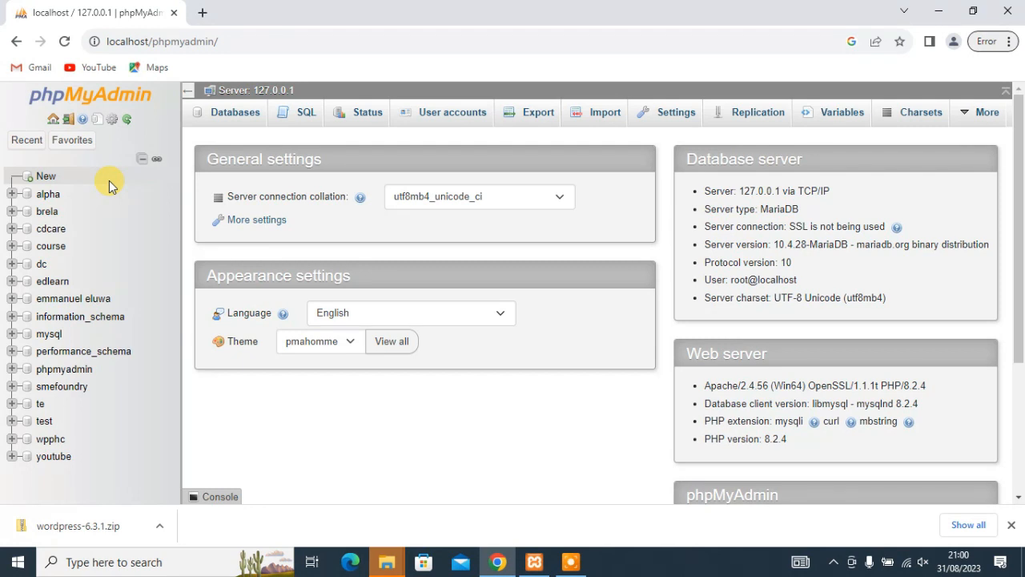
Create a new database named tutorial with the utf8mb4_general_ci collation
left_click(48, 181)
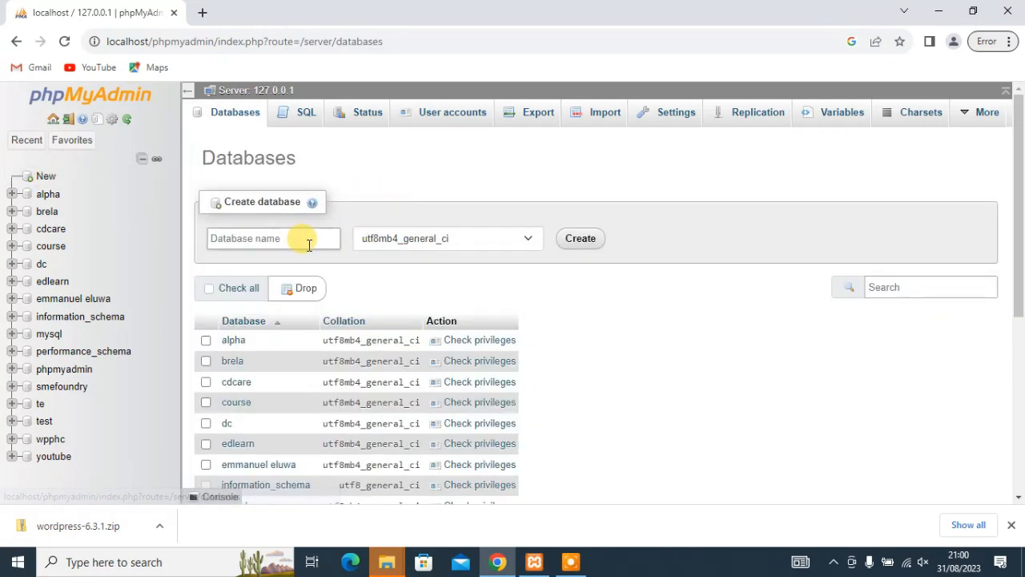
left_click(290, 237)
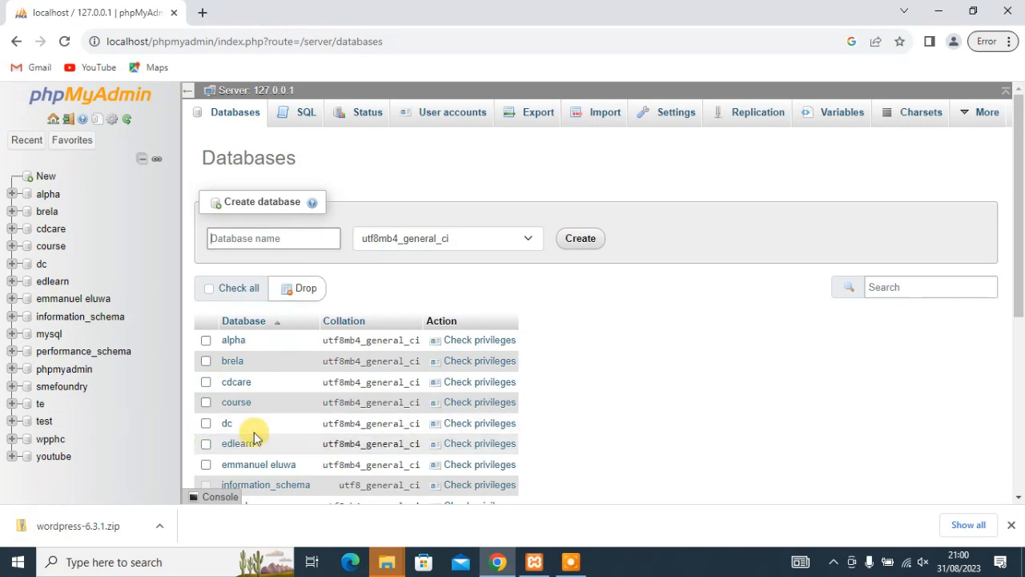
scroll(251, 428, "down", 3)
scroll(248, 408, "up", 5)
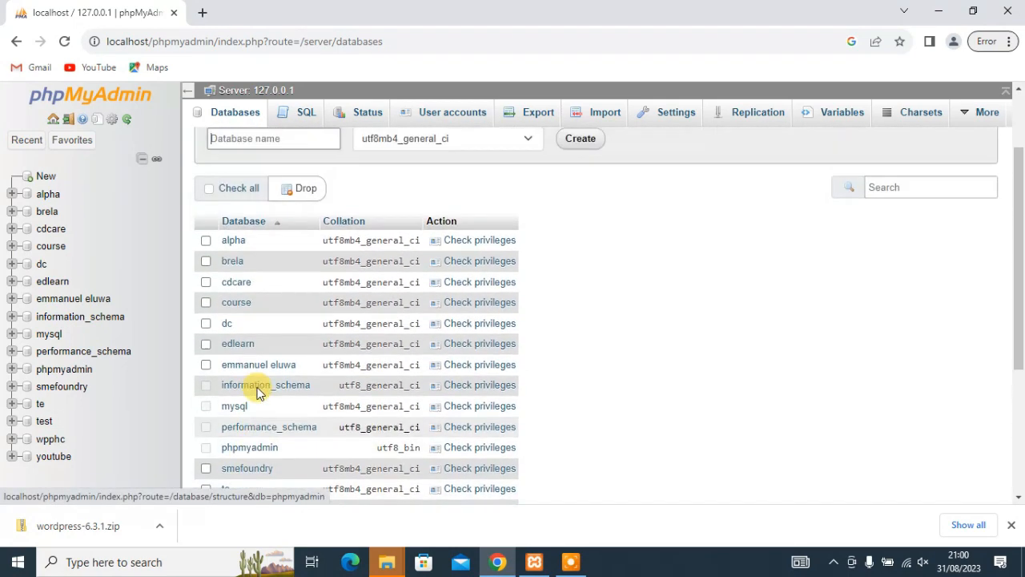
type("tutorial")
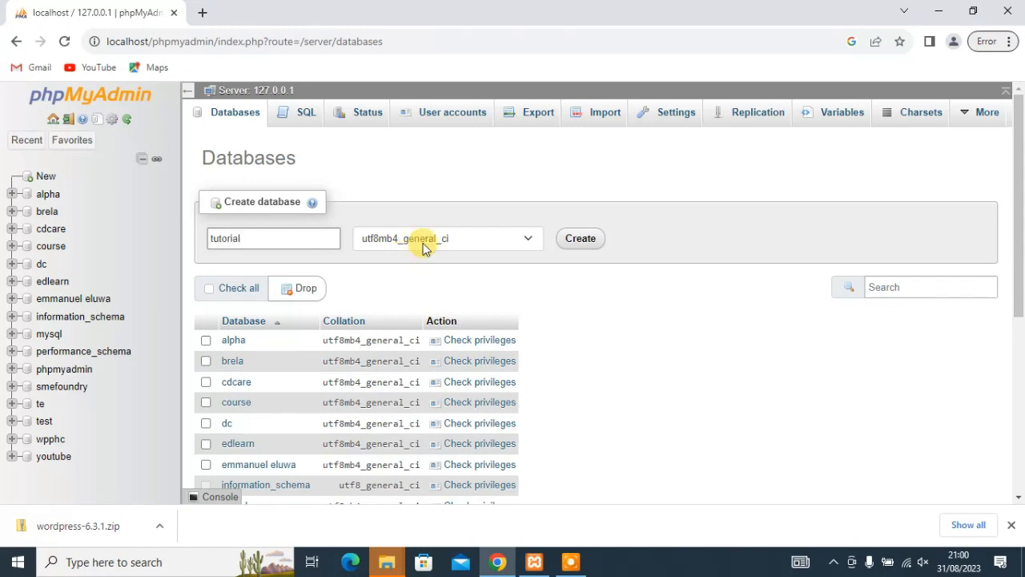
left_click(576, 238)
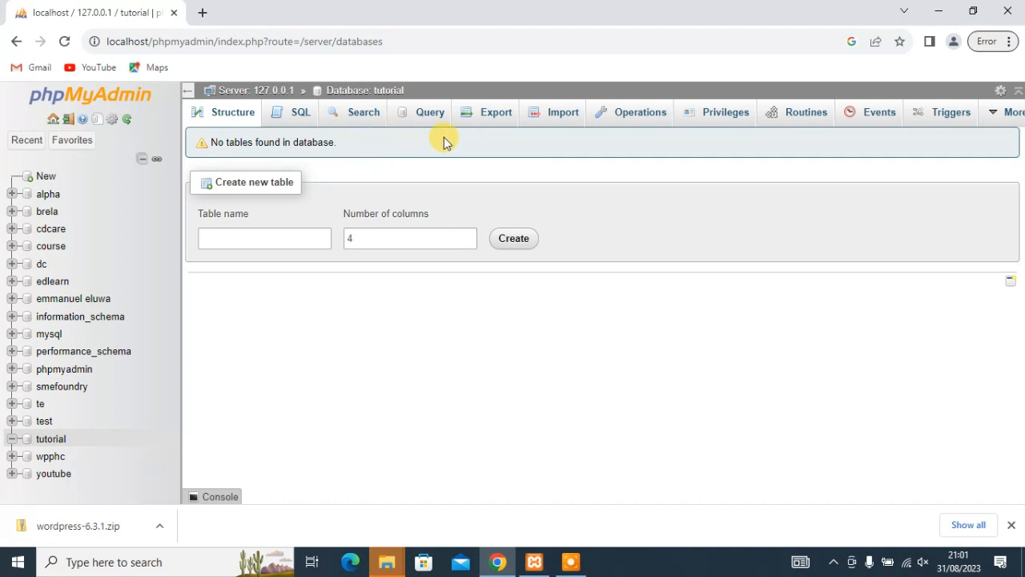
Start adding a user account from the tutorial database's privileges and set its user name to tutorial
left_click(724, 116)
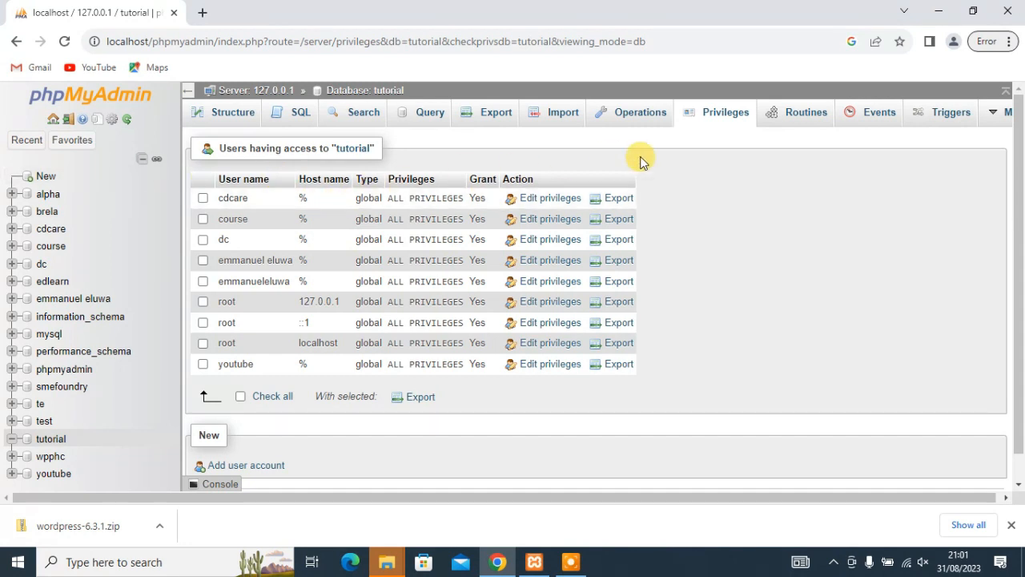
left_click(672, 206)
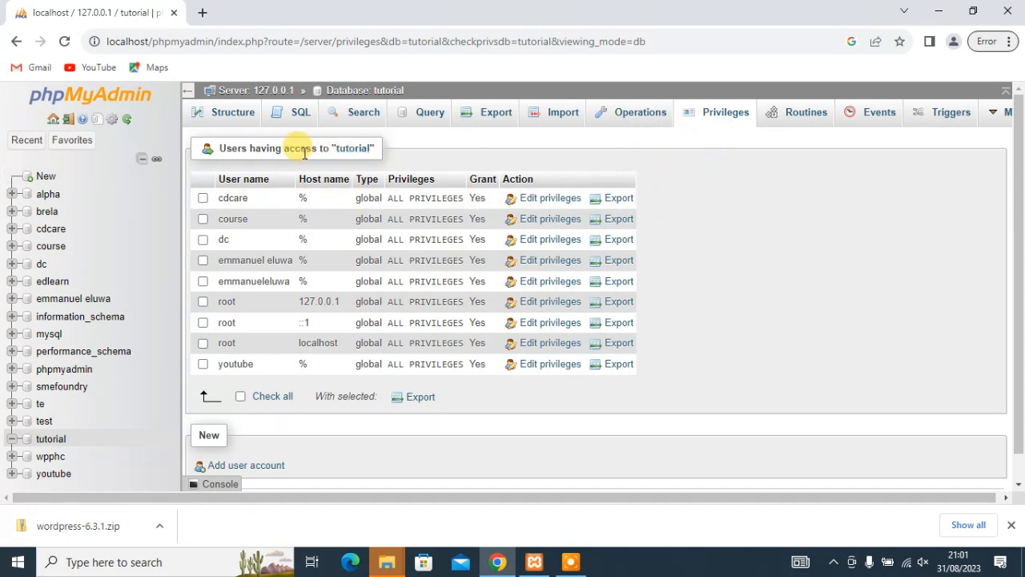
left_click(244, 464)
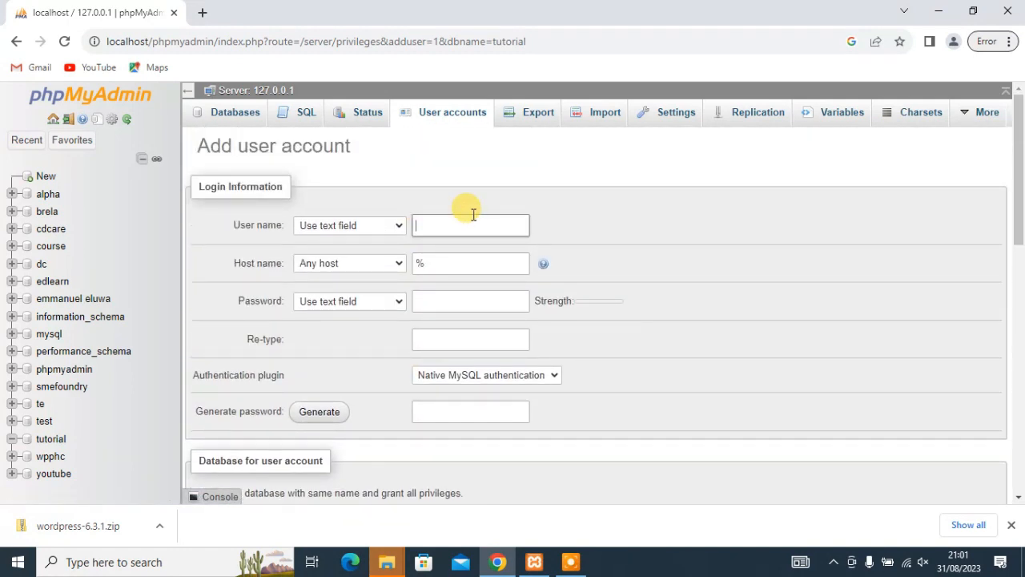
type("tutorial")
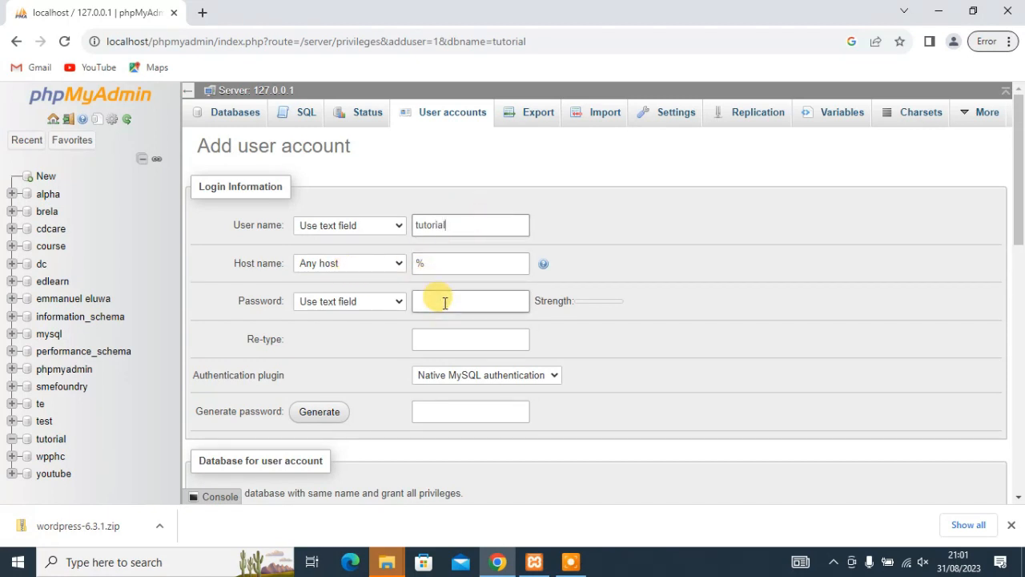
Generate a password for the new user account and copy the generated password
left_click(317, 416)
left_click_drag(517, 412, 405, 414)
key("ctrl+c")
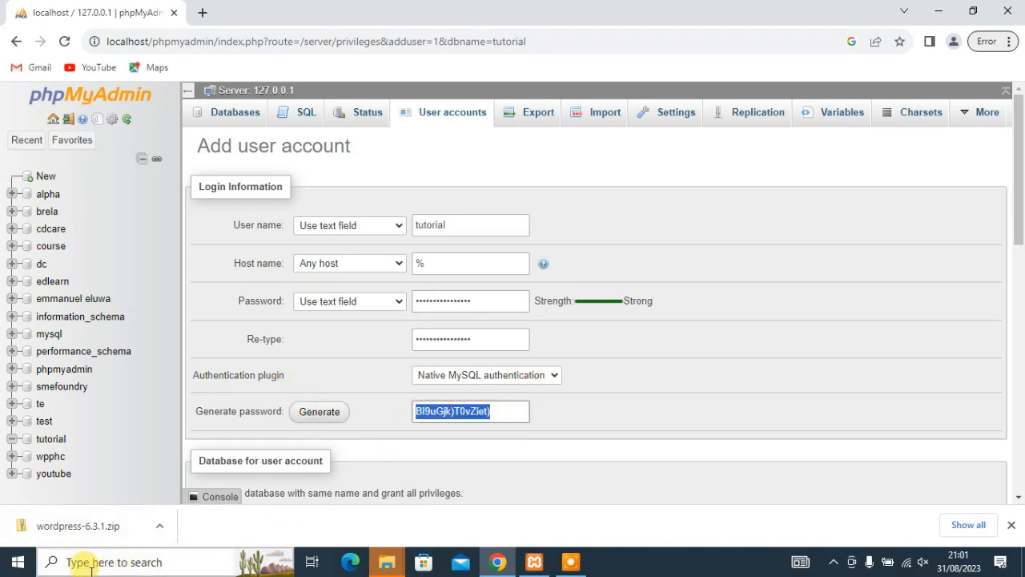
Search Windows for Sticky Notes, open the app, and move its window clear of the user account form
left_click(18, 561)
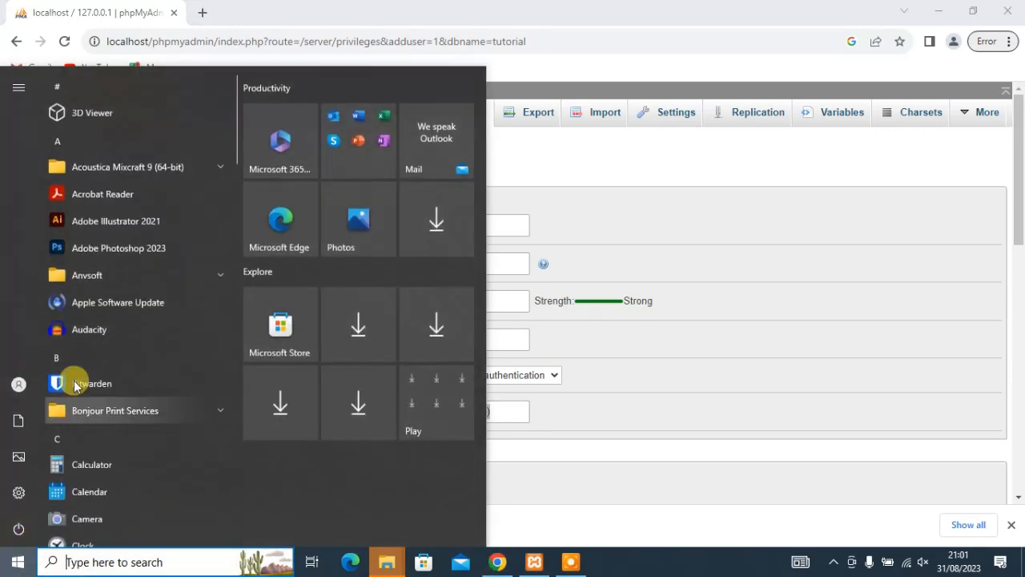
left_click(88, 562)
type("s")
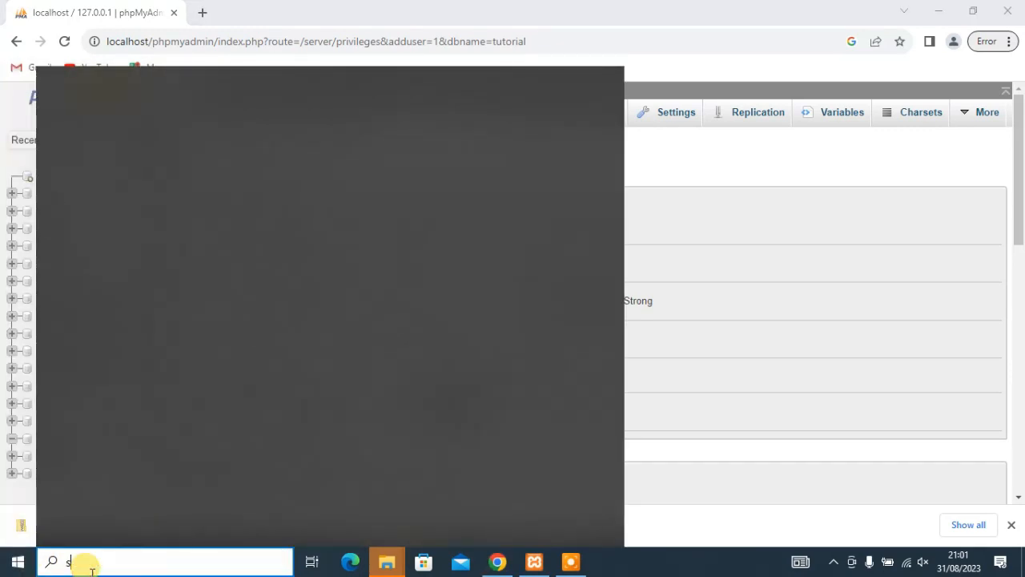
type("ti")
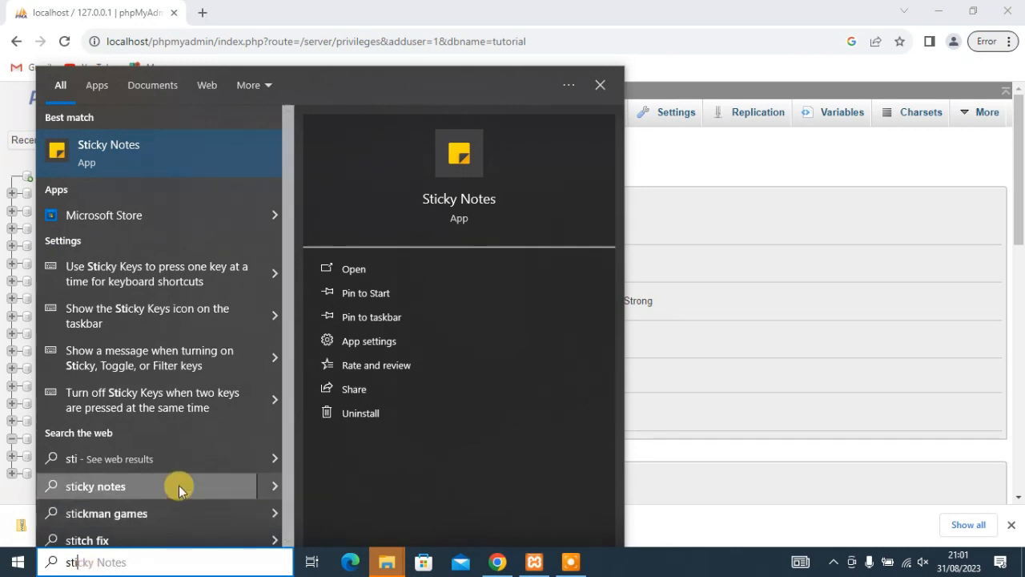
left_click(447, 268)
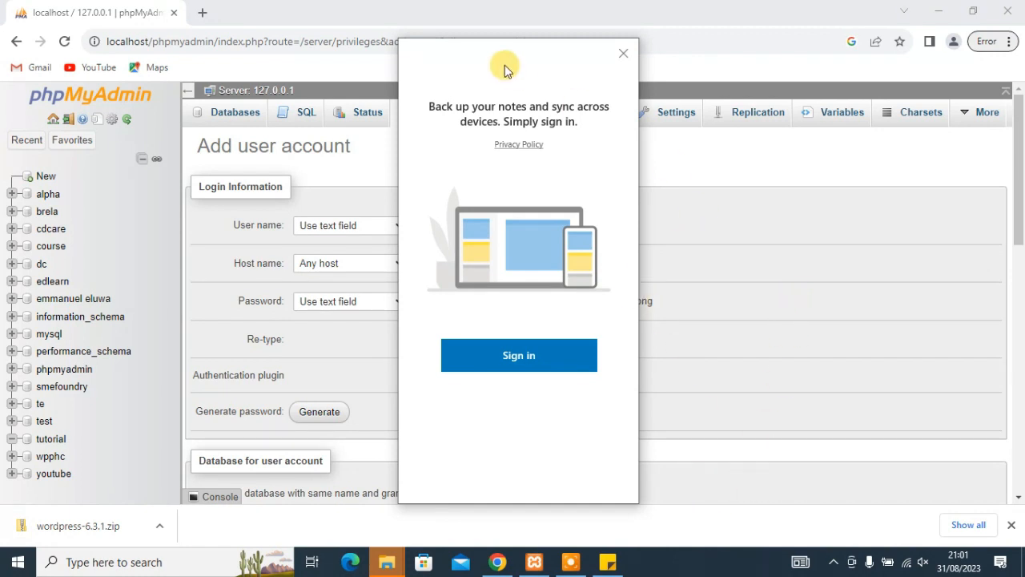
left_click_drag(497, 51, 784, 59)
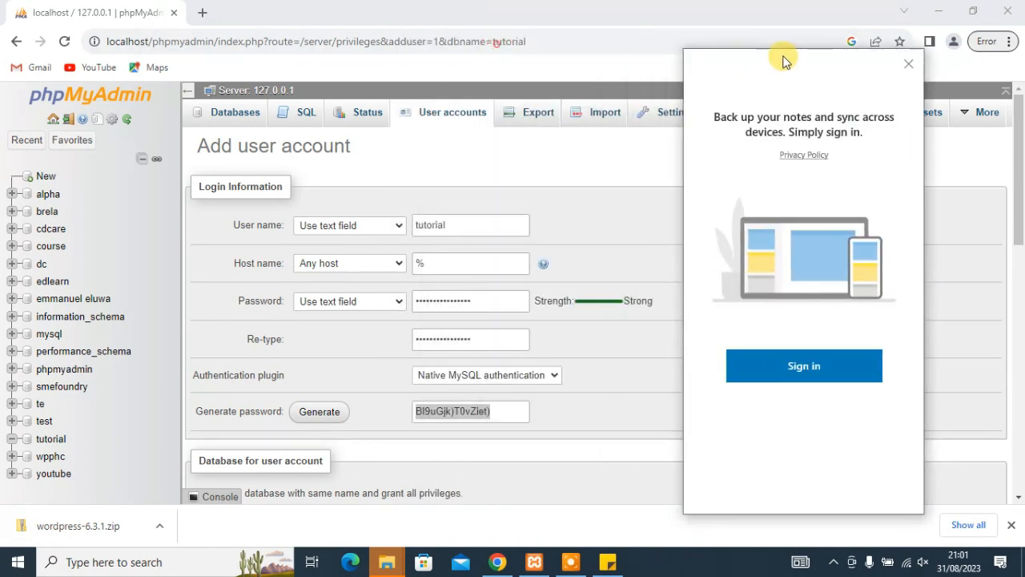
left_click(825, 373)
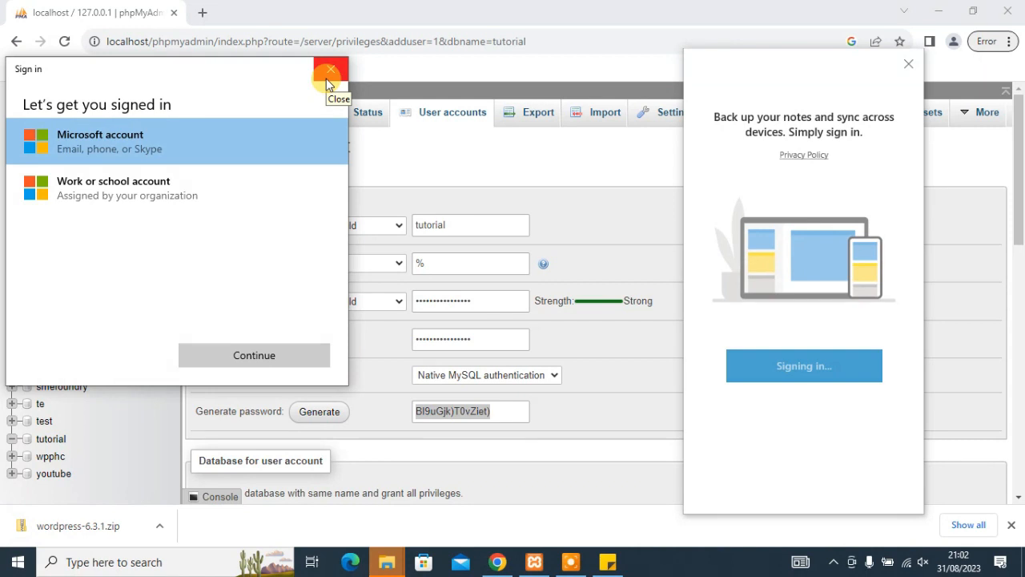
left_click(185, 192)
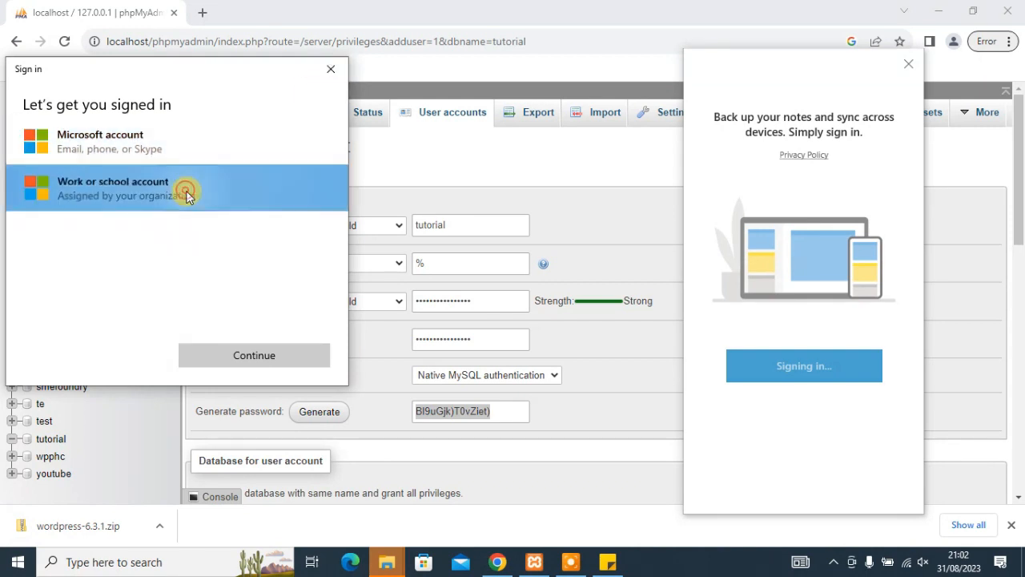
left_click(208, 350)
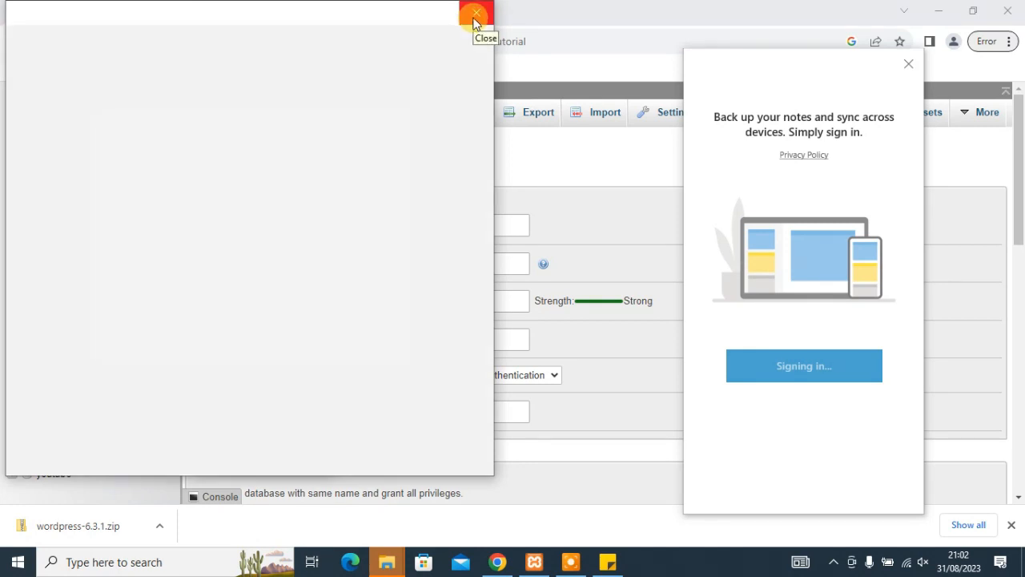
left_click(473, 18)
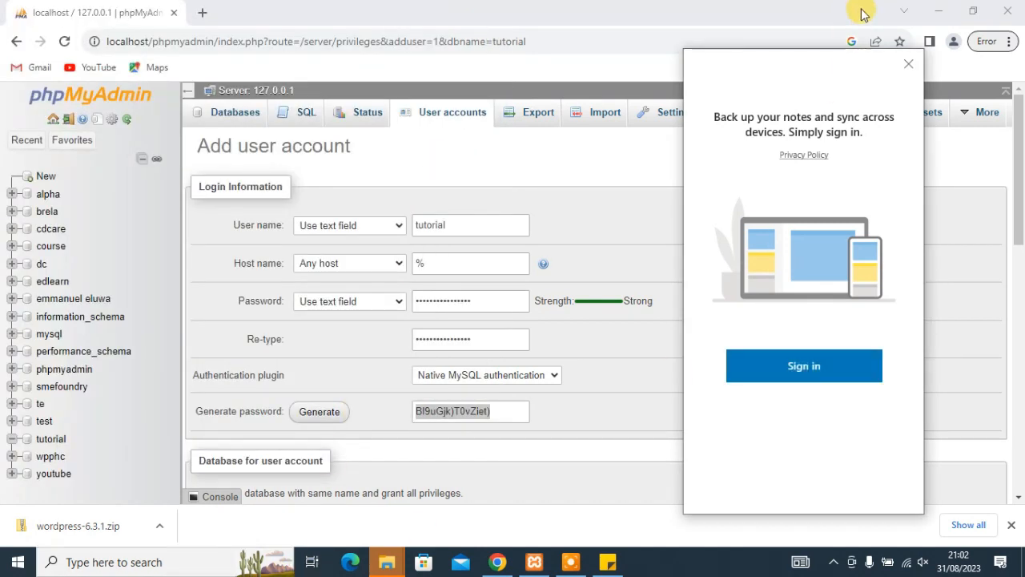
Dismiss the Sticky Notes sign-in offer and bring the notes list window to the front
left_click(904, 70)
left_click(180, 570)
left_click(139, 564)
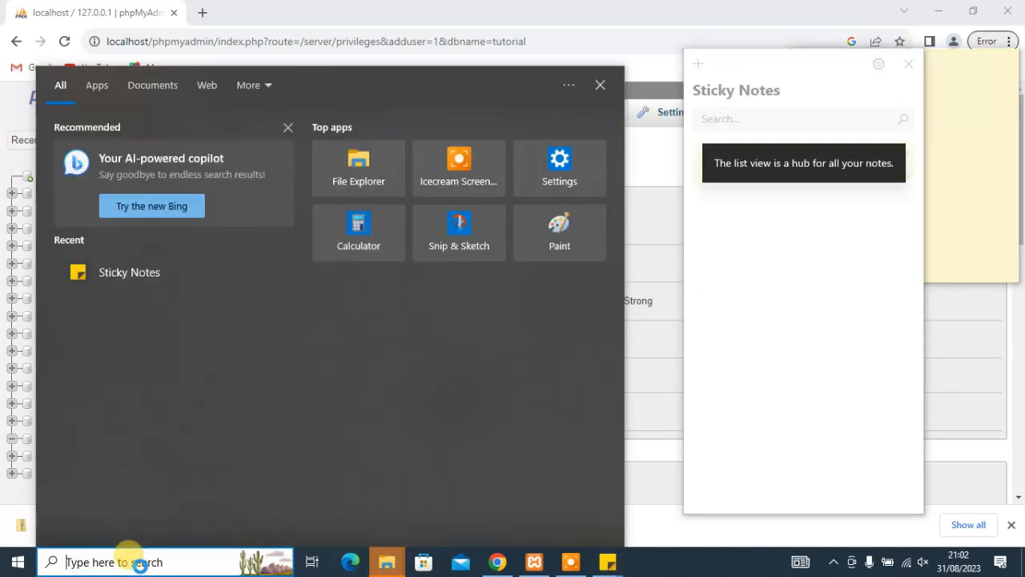
left_click(749, 237)
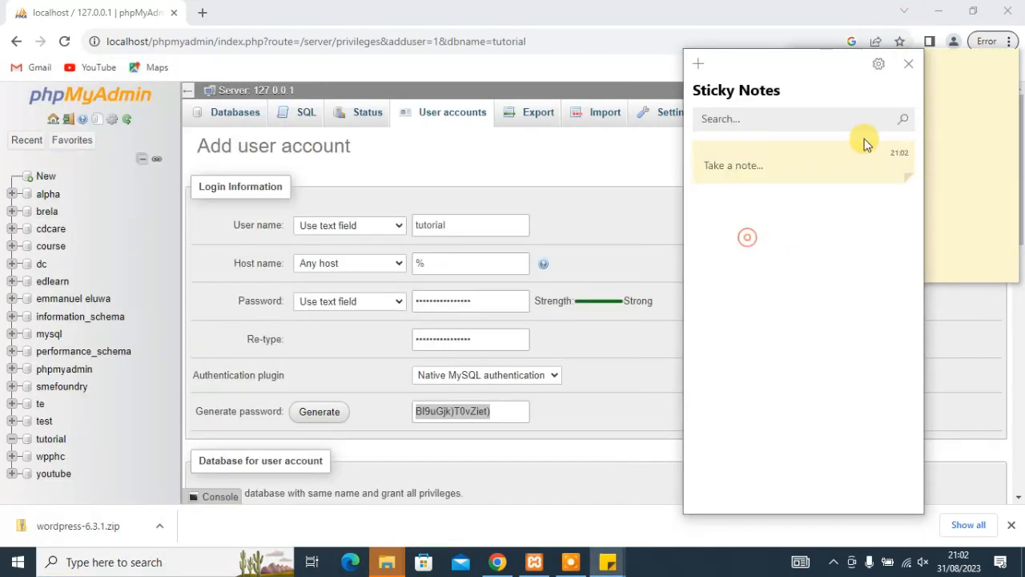
Record the user name tutorial and the copied database password in the blank sticky note
left_click(753, 165)
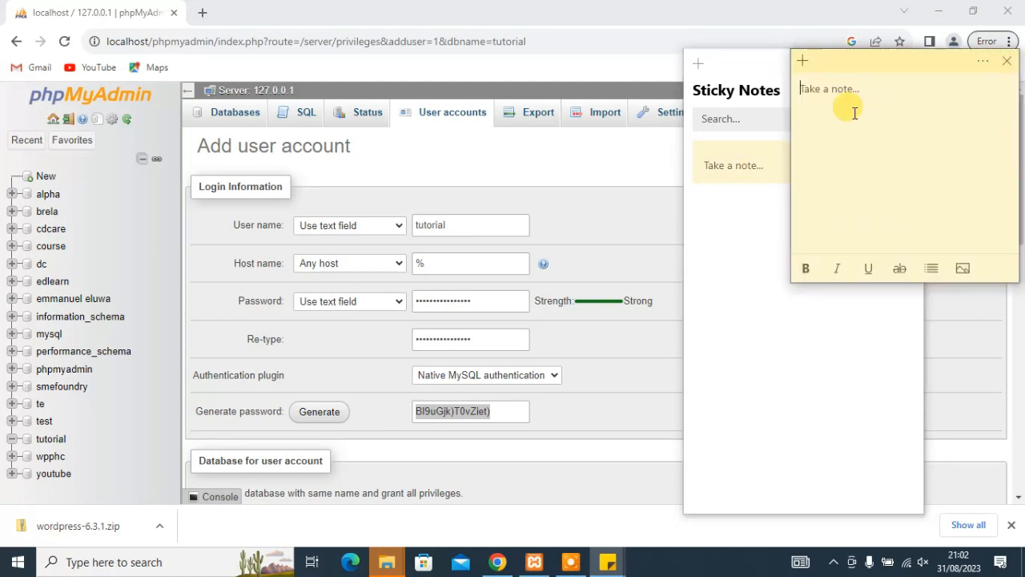
key("ctrl+v")
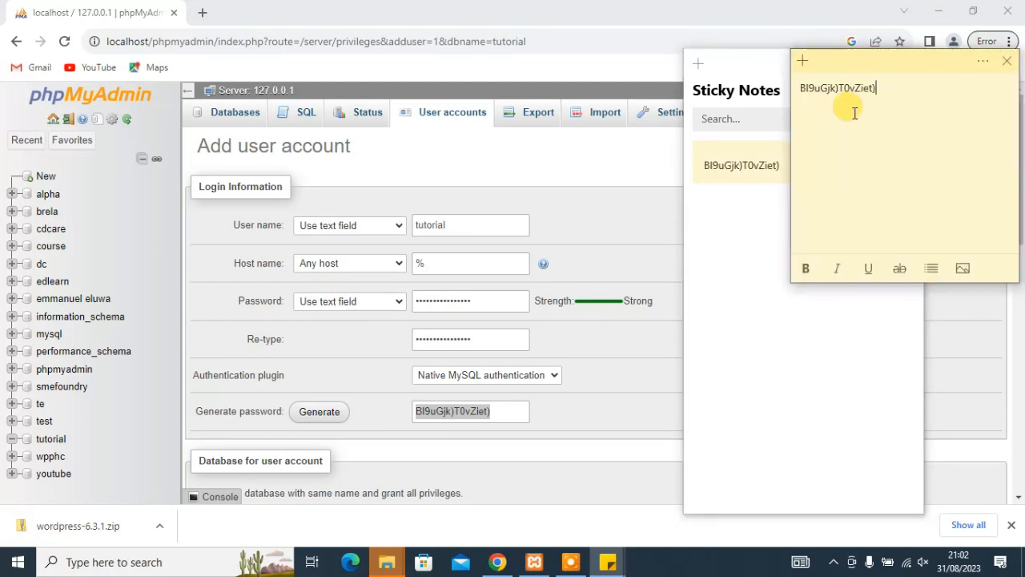
key("Return")
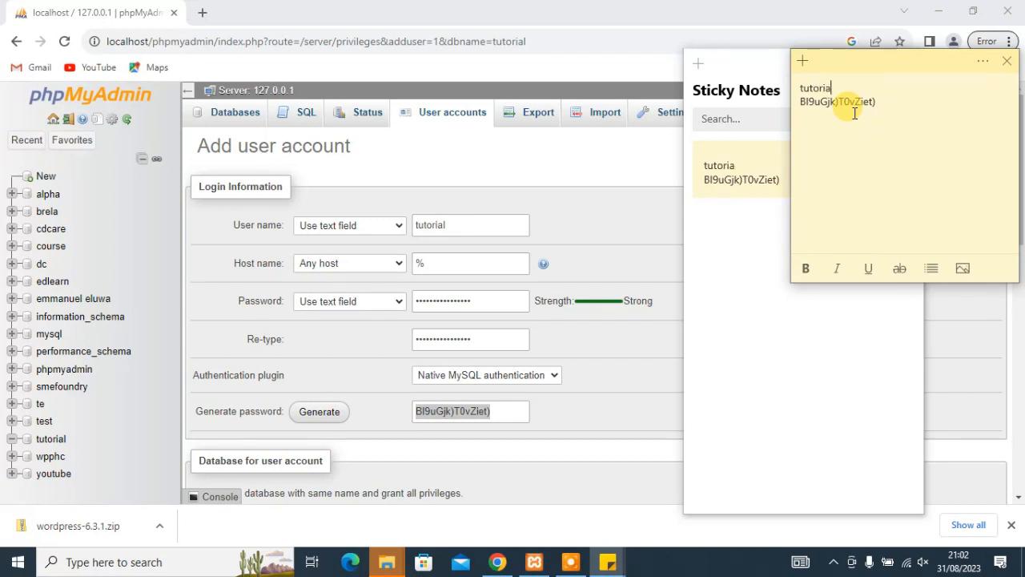
Return to phpMyAdmin in Chrome, select all global privileges for the new user account, and create the account
left_click(590, 246)
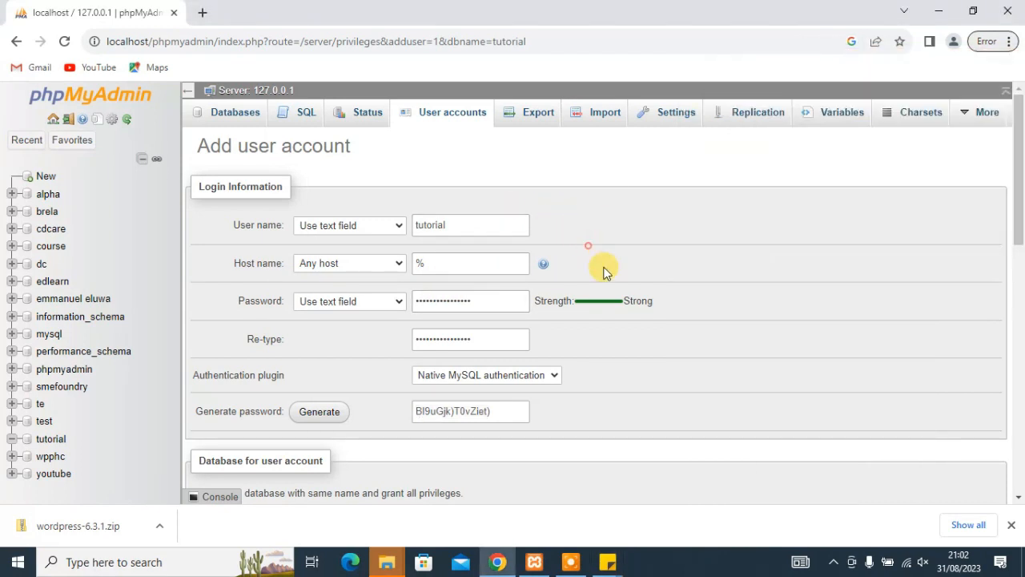
scroll(496, 296, "down", 2)
scroll(297, 327, "down", 2)
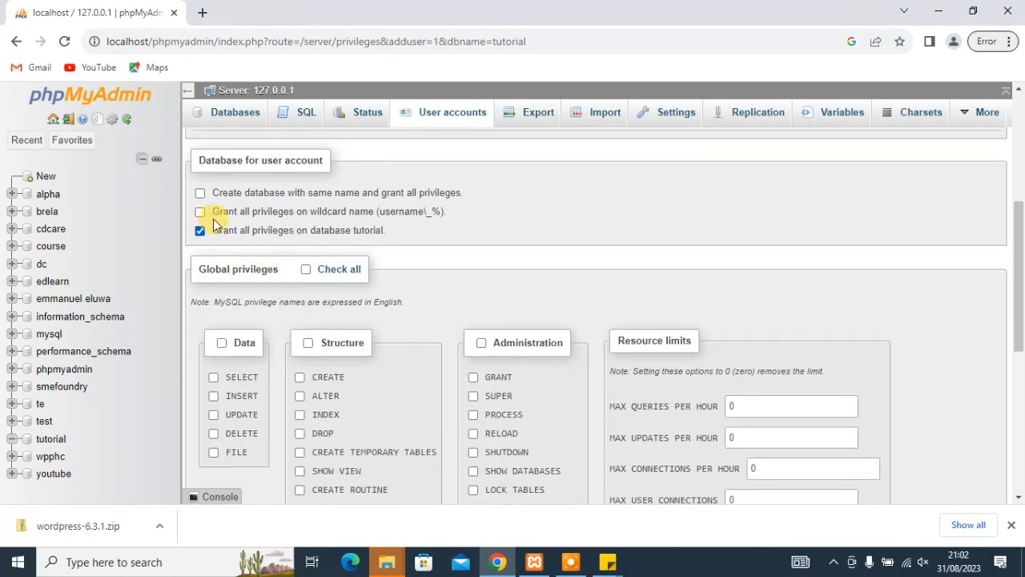
left_click(306, 270)
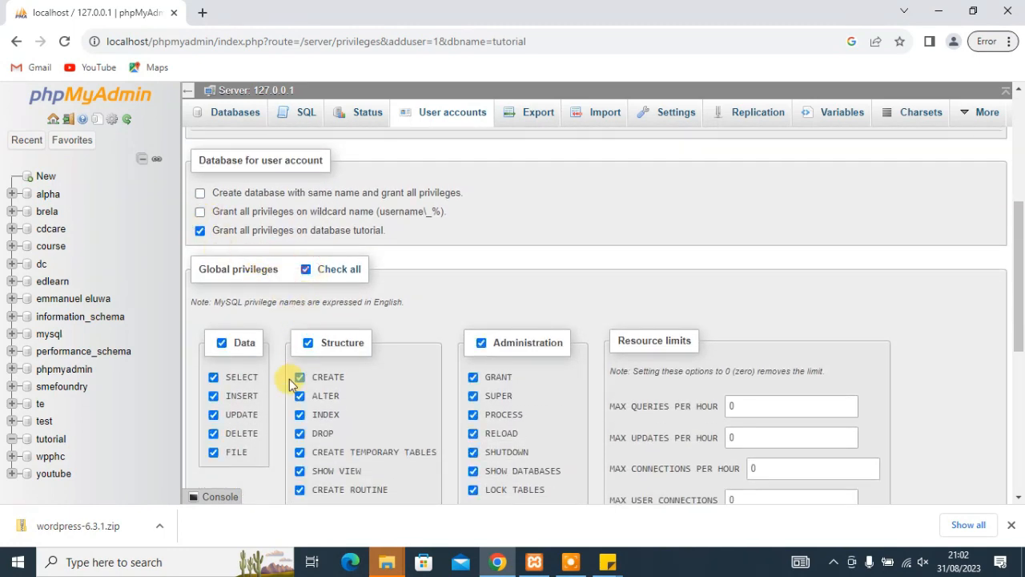
scroll(400, 317, "down", 5)
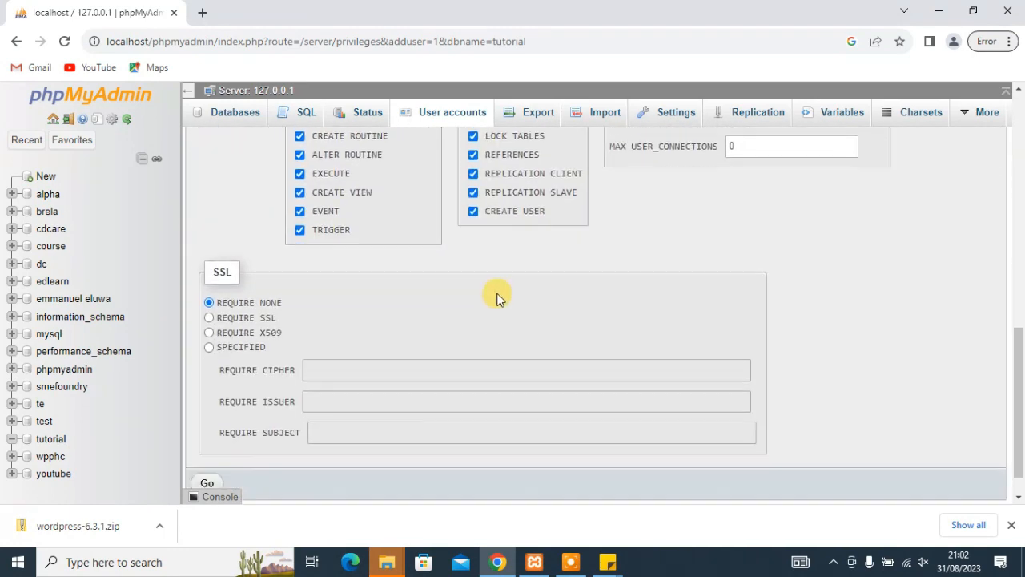
left_click(210, 446)
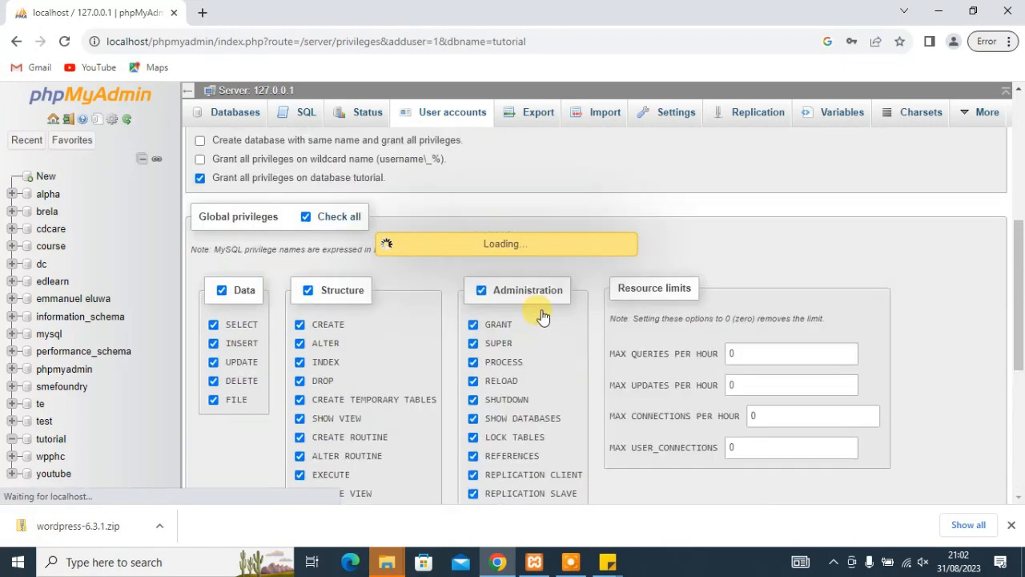
left_click(818, 257)
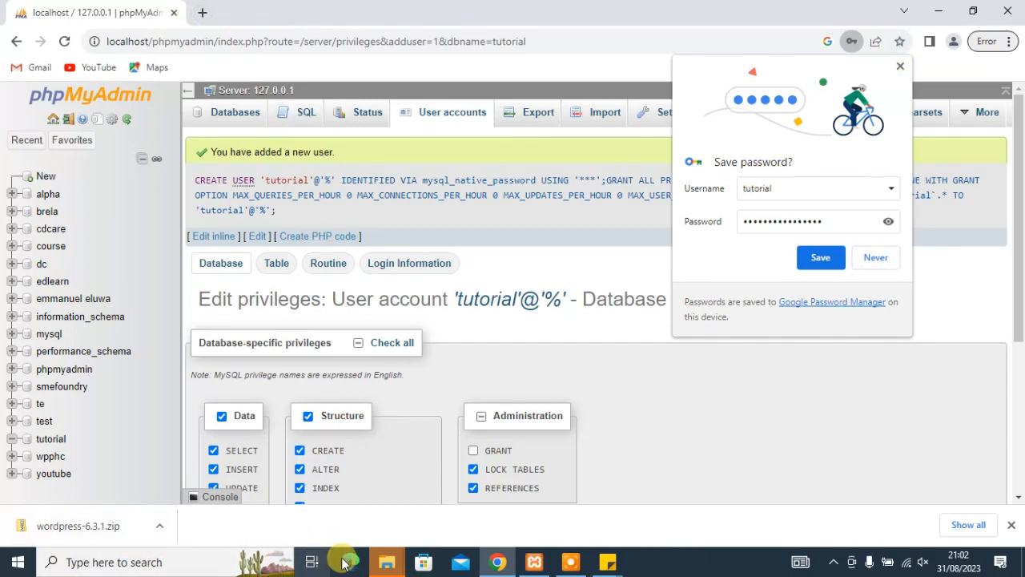
Open the wordpress folder inside wordpress-6.3.1 in File Explorer and narrow its window to about half the screen
mouse_move(387, 561)
left_click(451, 500)
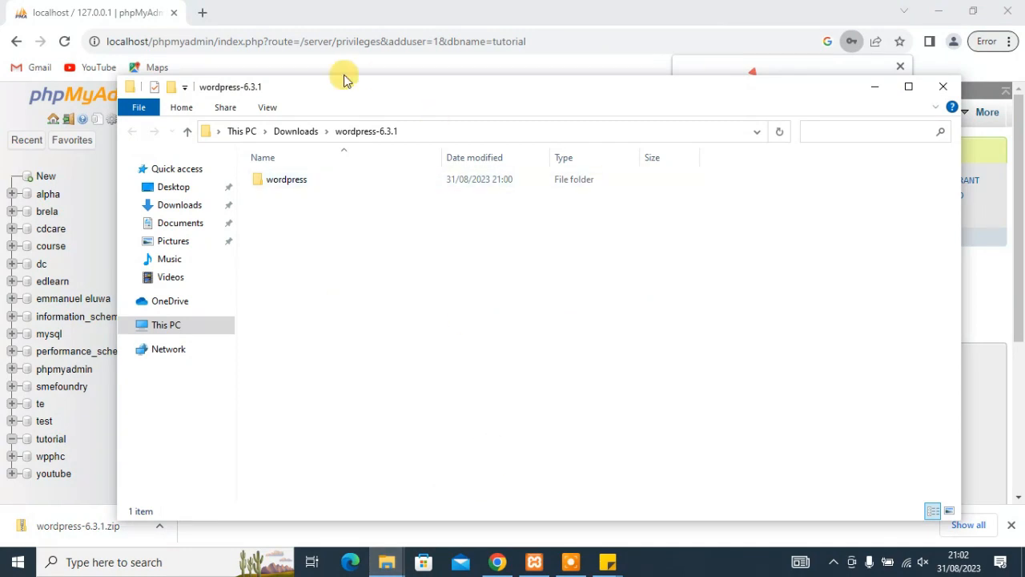
double_click(307, 182)
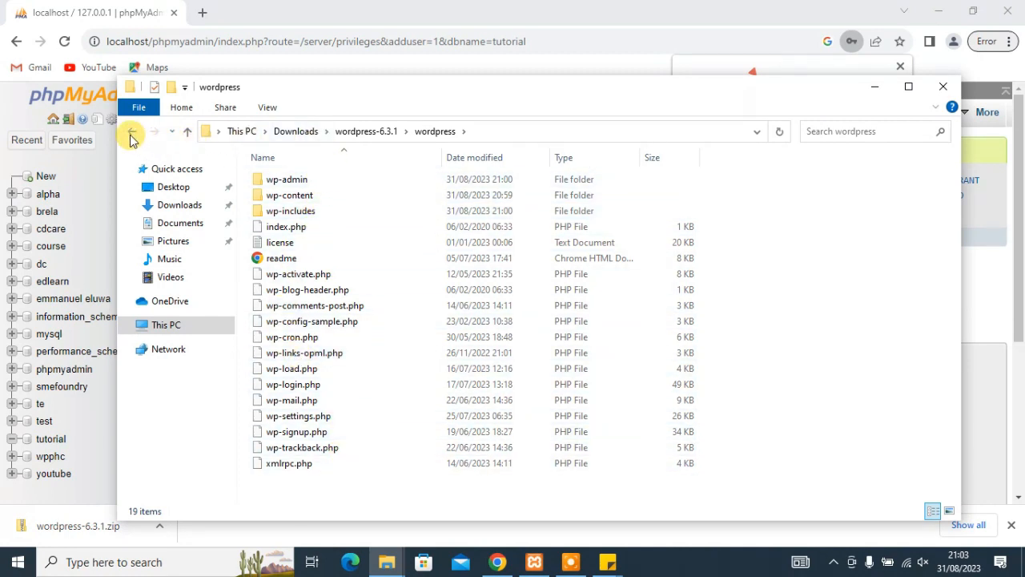
left_click_drag(965, 230, 590, 227)
left_click_drag(394, 103, 315, 90)
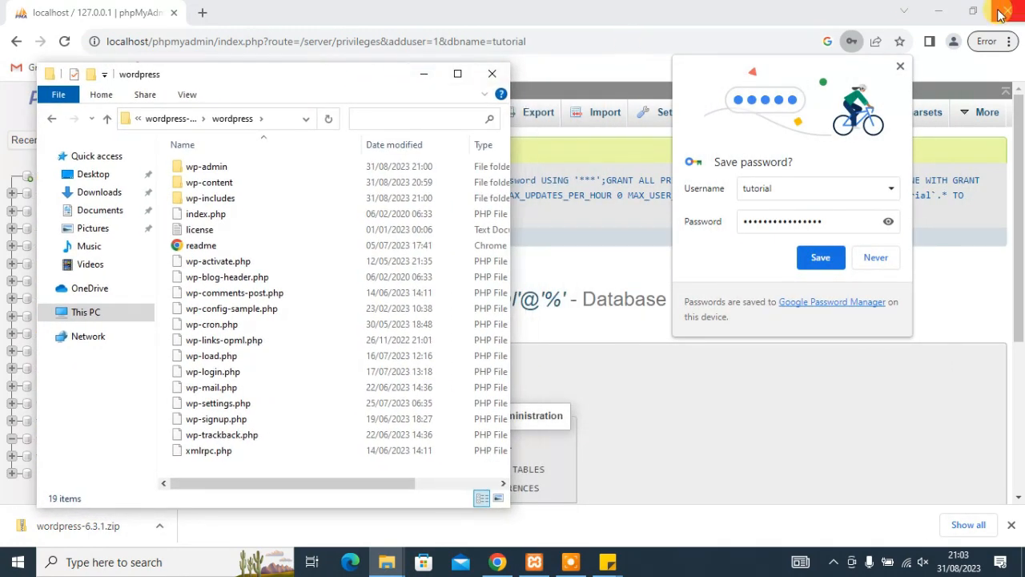
Minimize the Chrome window, close the Sticky Notes list, and minimize the Downloads window behind the wordpress folder
left_click(938, 12)
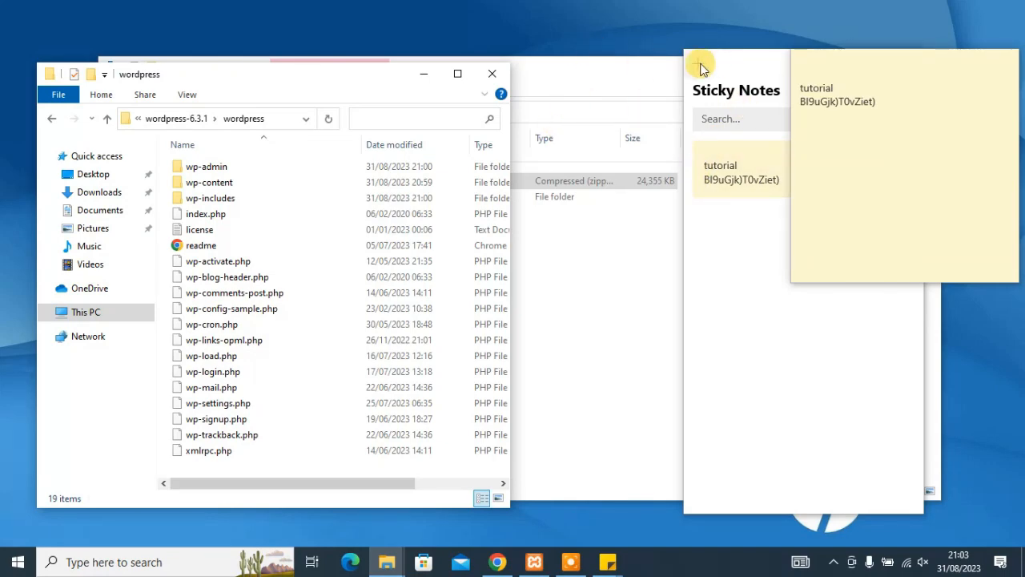
left_click_drag(742, 65, 733, 230)
left_click(897, 231)
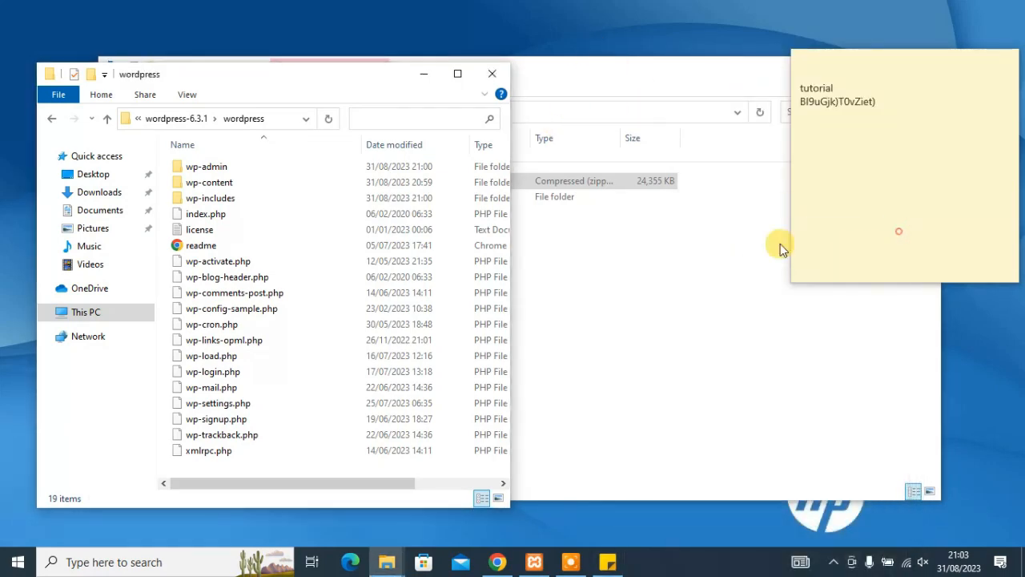
left_click(676, 58)
left_click(854, 67)
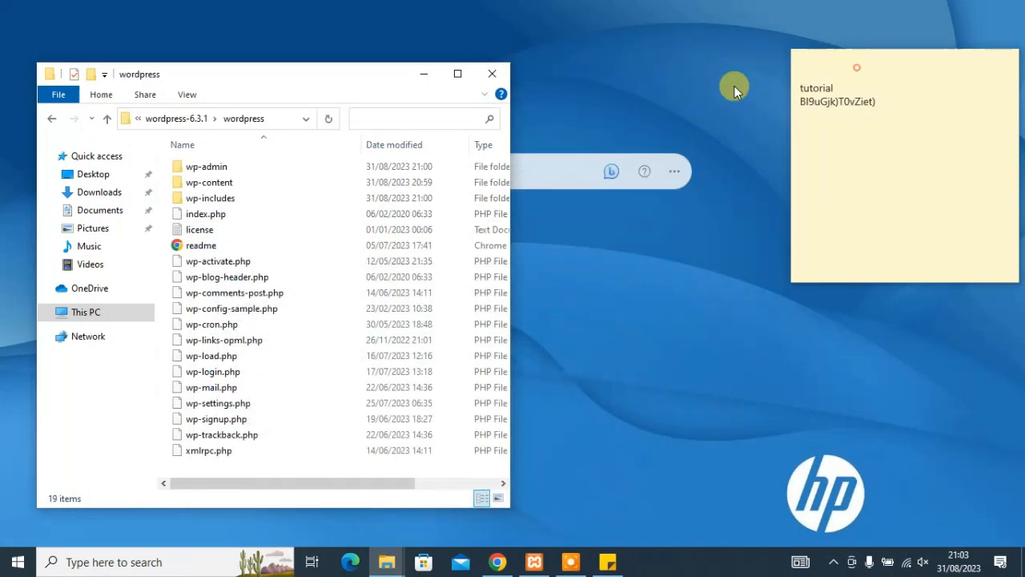
Restore the Downloads window and resize it to sit beside the wordpress folder window without overlapping
mouse_move(391, 560)
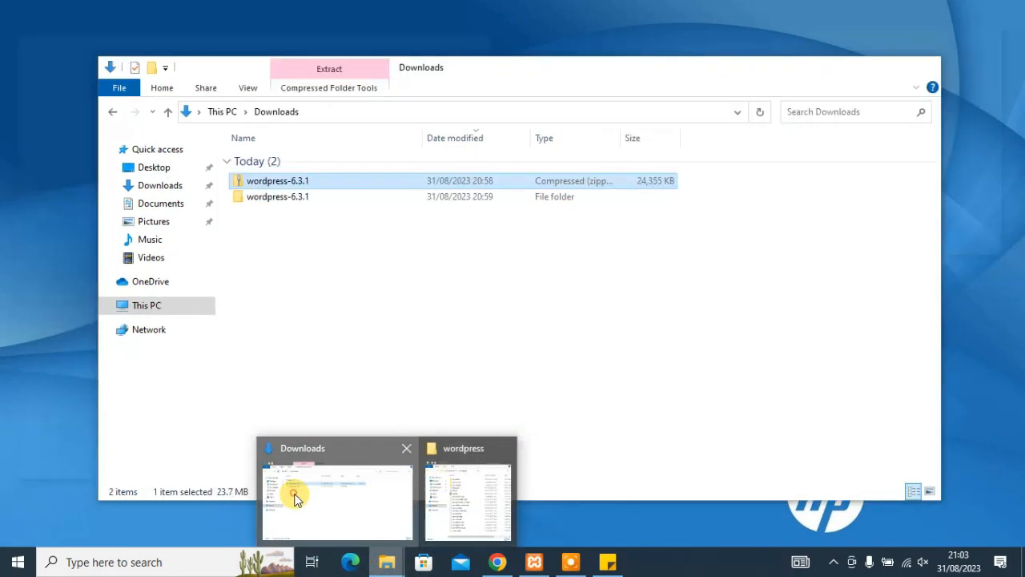
left_click(296, 497)
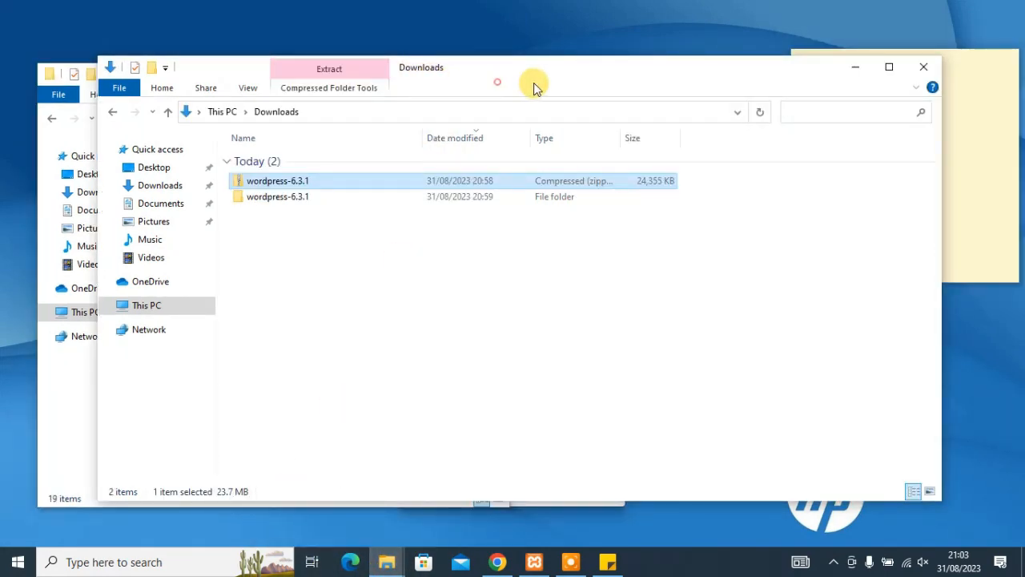
left_click_drag(500, 69, 627, 69)
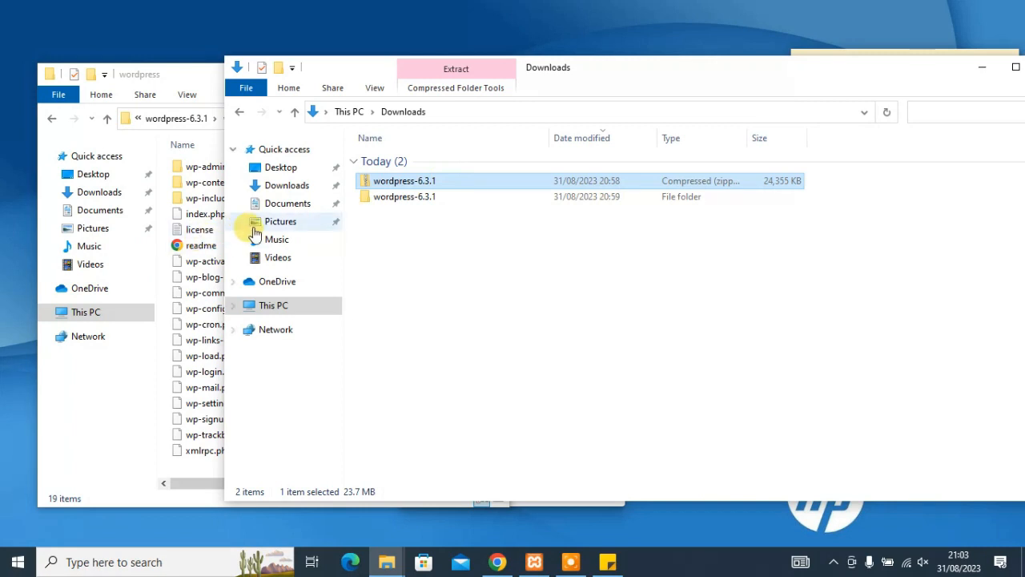
left_click_drag(225, 231, 514, 251)
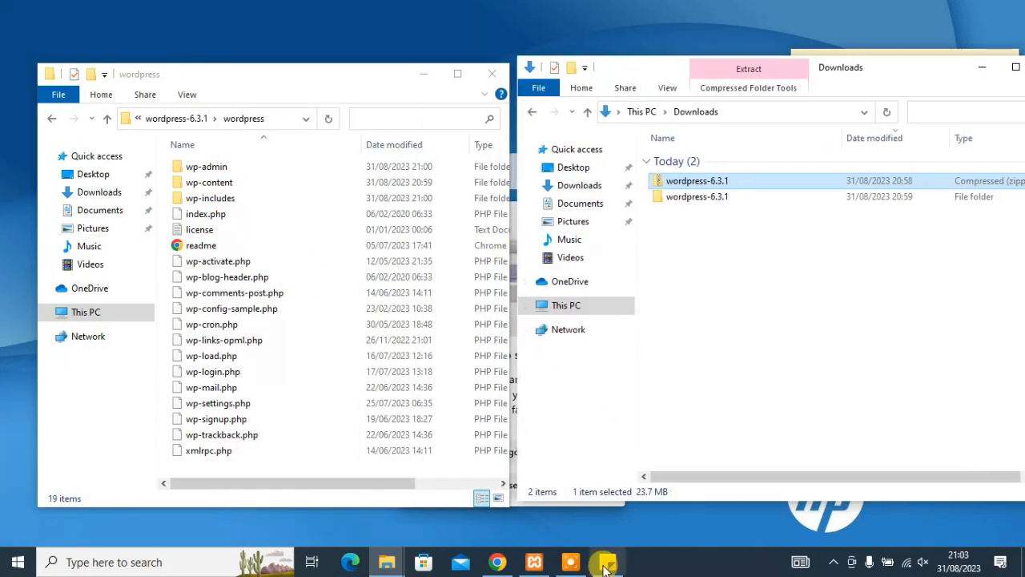
Browse from Downloads to the htdocs folder in C:\xampp
mouse_move(595, 569)
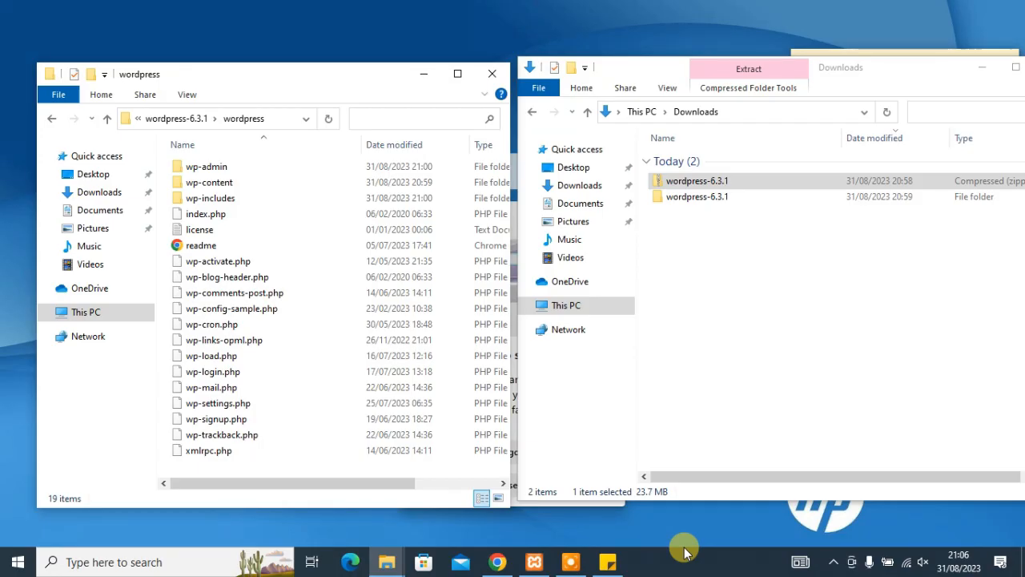
left_click(525, 306)
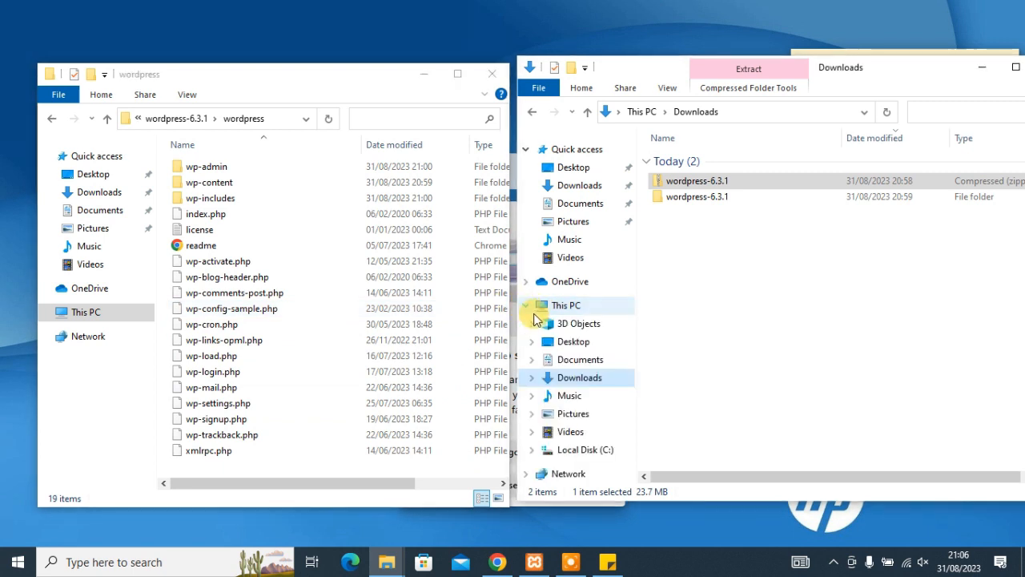
left_click(591, 450)
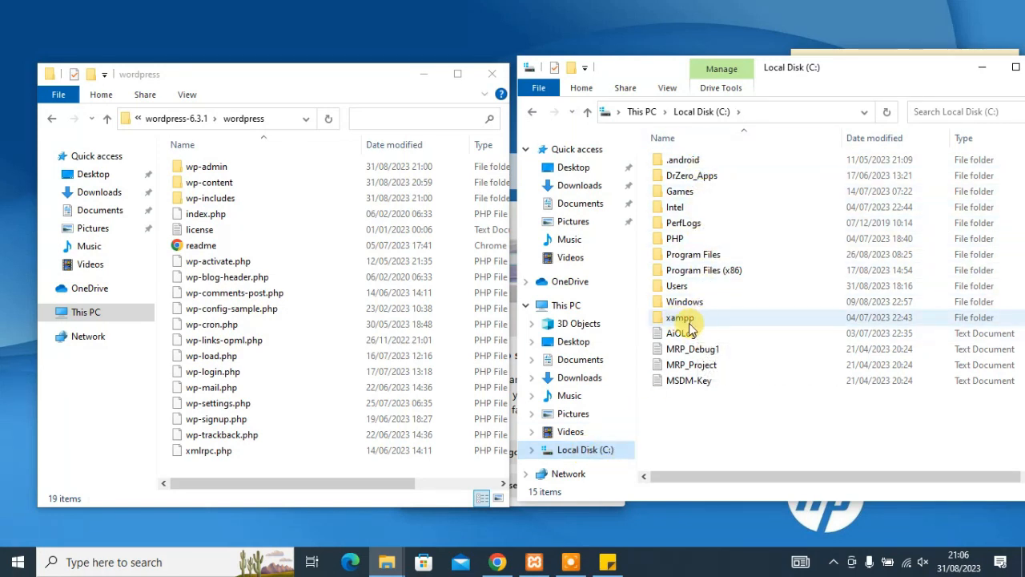
double_click(737, 321)
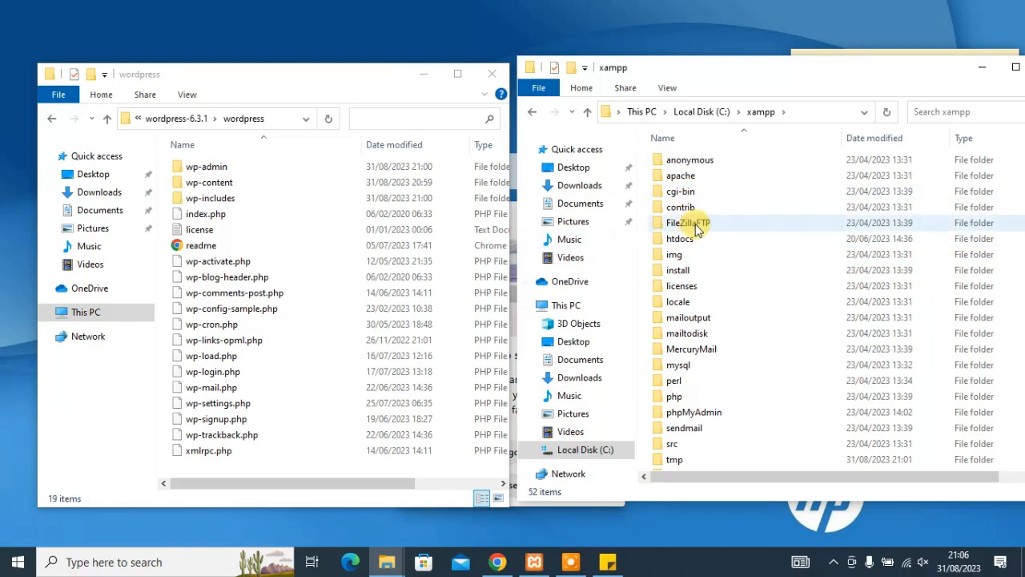
double_click(713, 240)
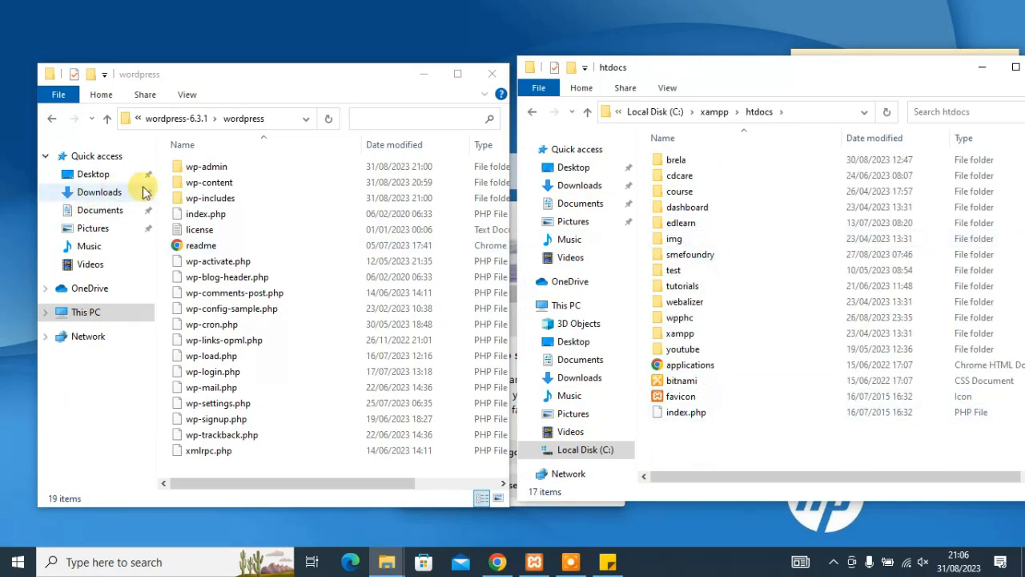
Move the extracted wordpress folder from wordpress-6.3.1 into htdocs and rename it tutorial
left_click(52, 122)
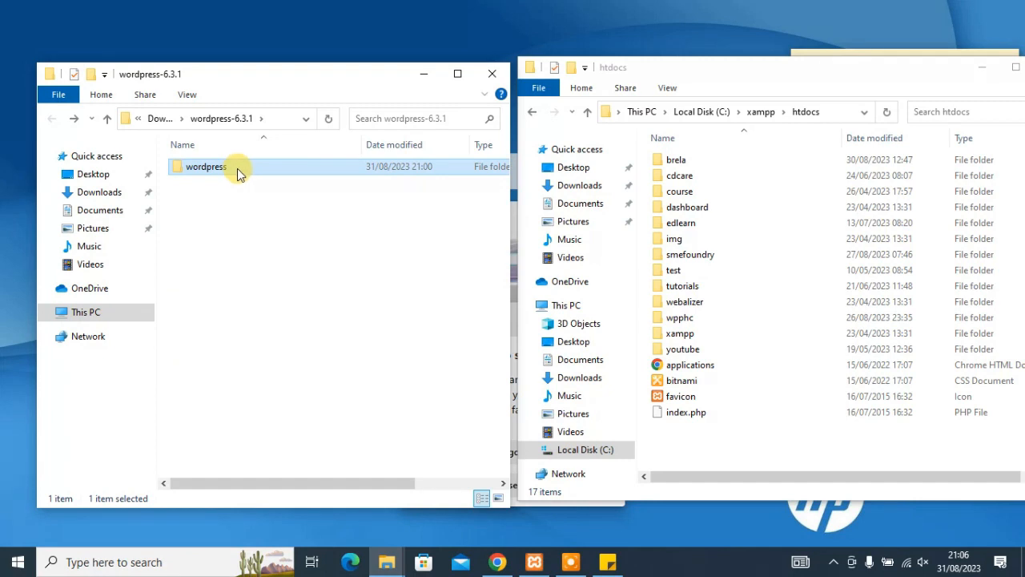
left_click_drag(237, 168, 719, 450)
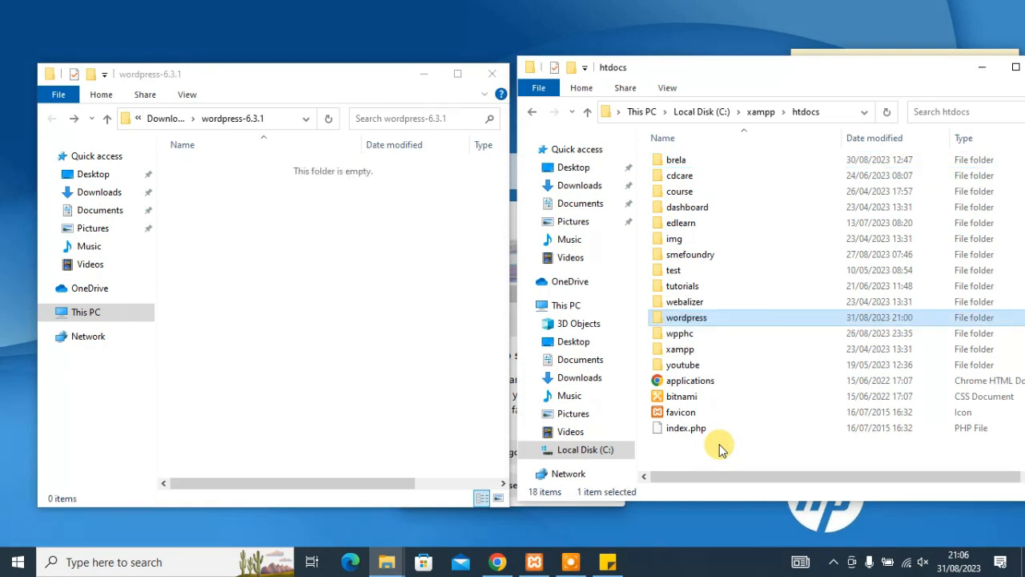
left_click(705, 316)
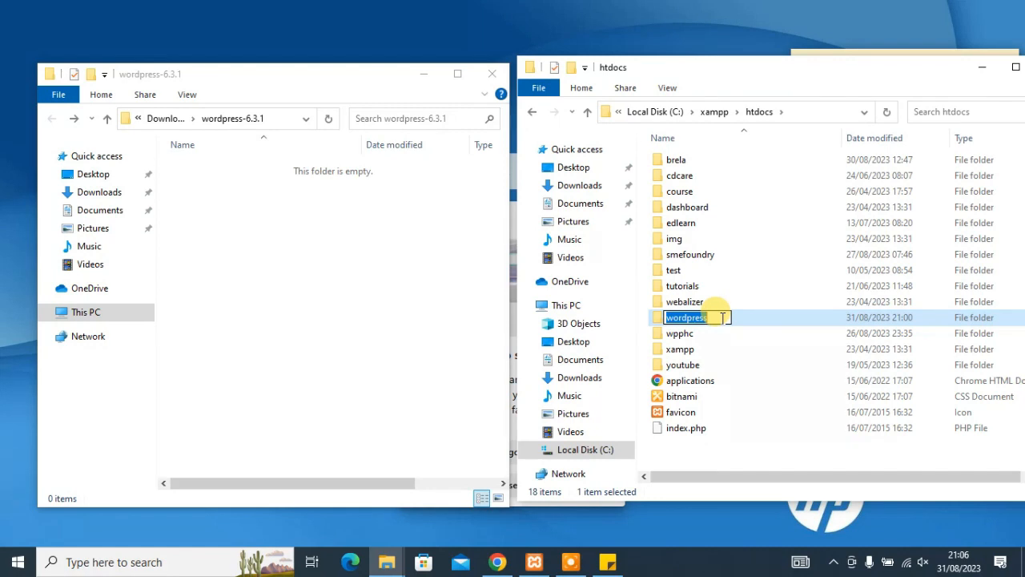
type("t")
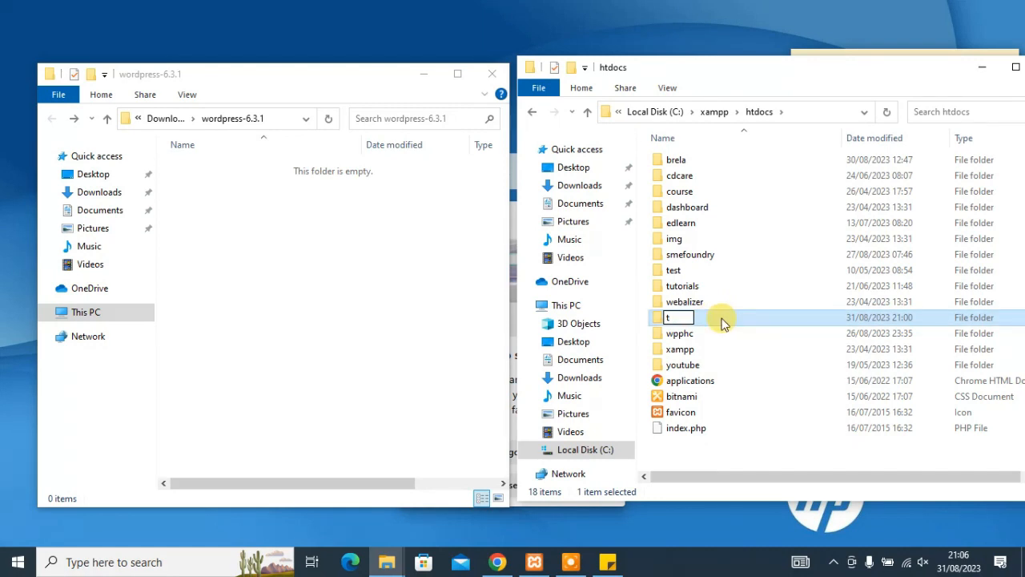
type("u")
key("BackSpace")
key("BackSpace")
type("to")
key("BackSpace")
type("utorial")
left_click(755, 317)
left_click(713, 287)
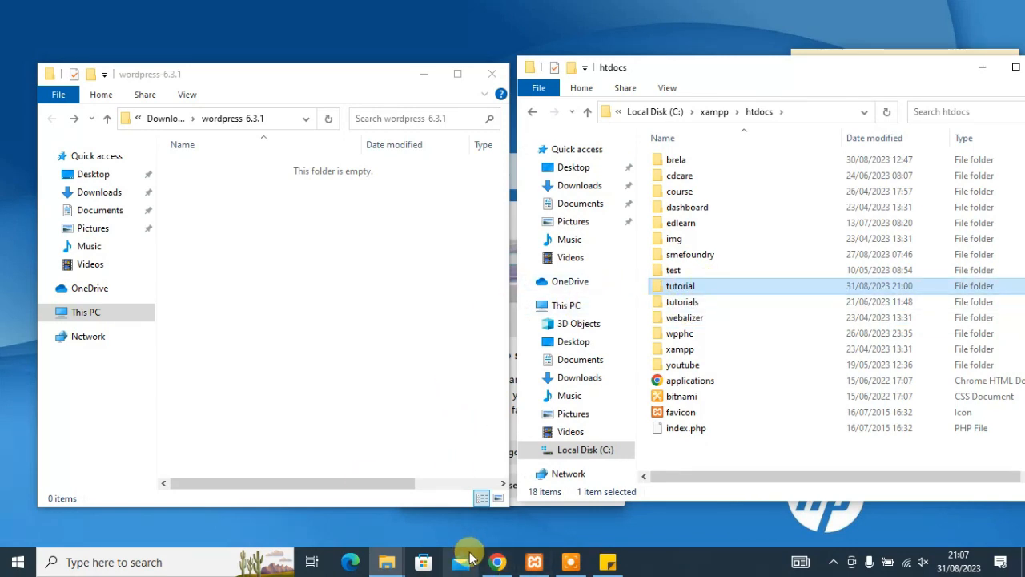
Switch to Chrome and load localhost/tutorial in a new tab
left_click(499, 562)
left_click(201, 12)
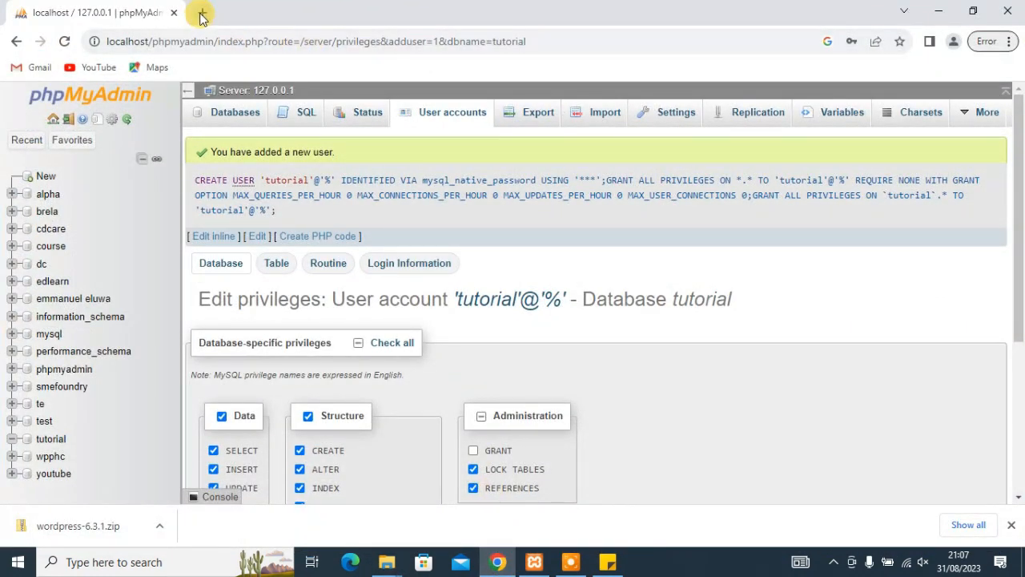
type("lo")
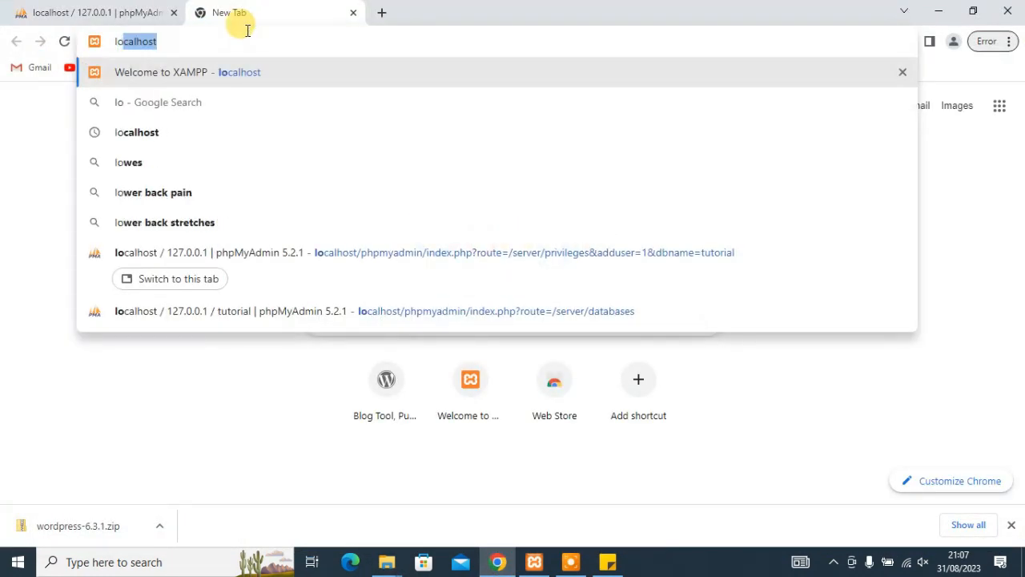
type("calhost/")
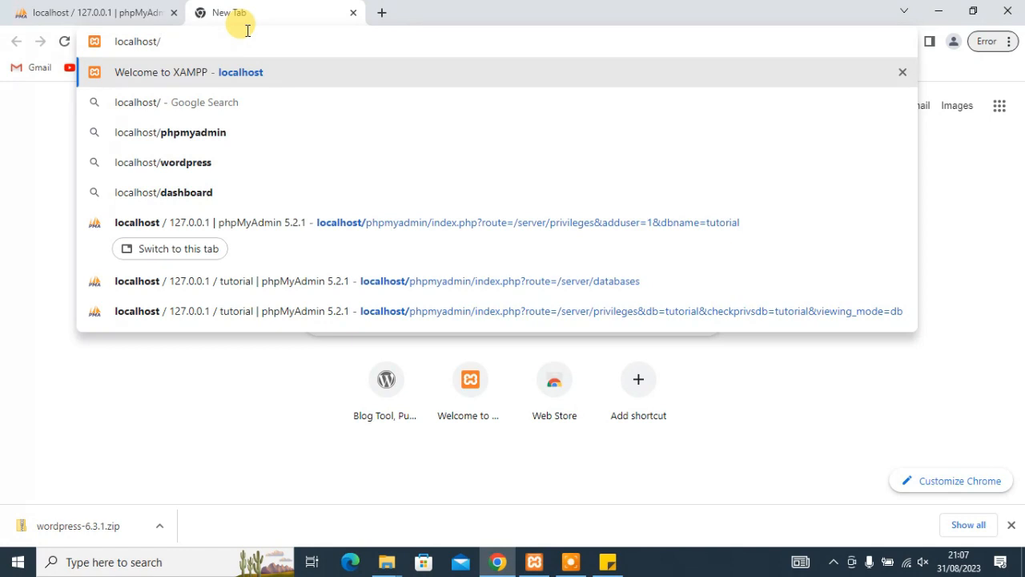
type("tut")
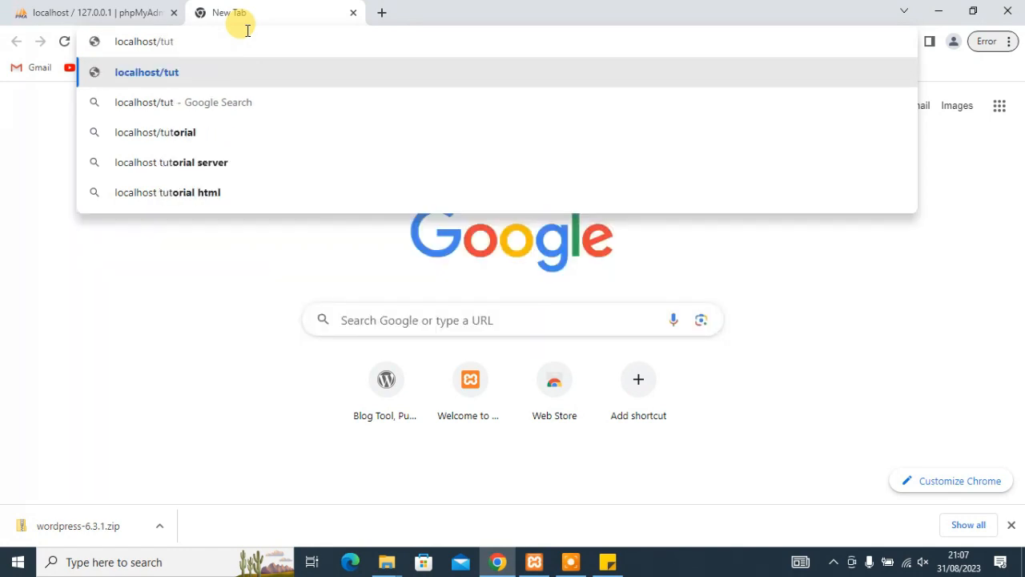
type("orial")
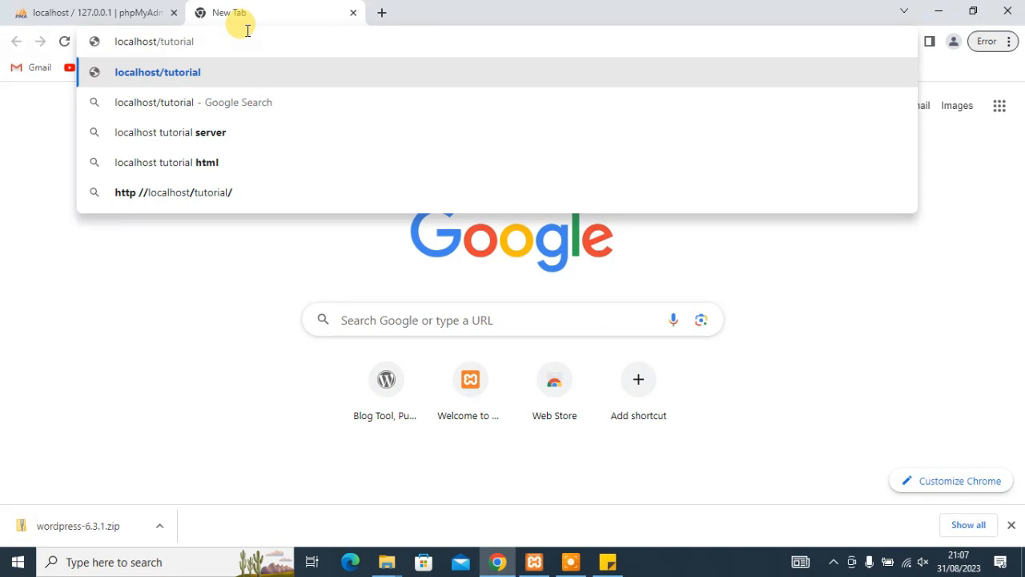
key("Return")
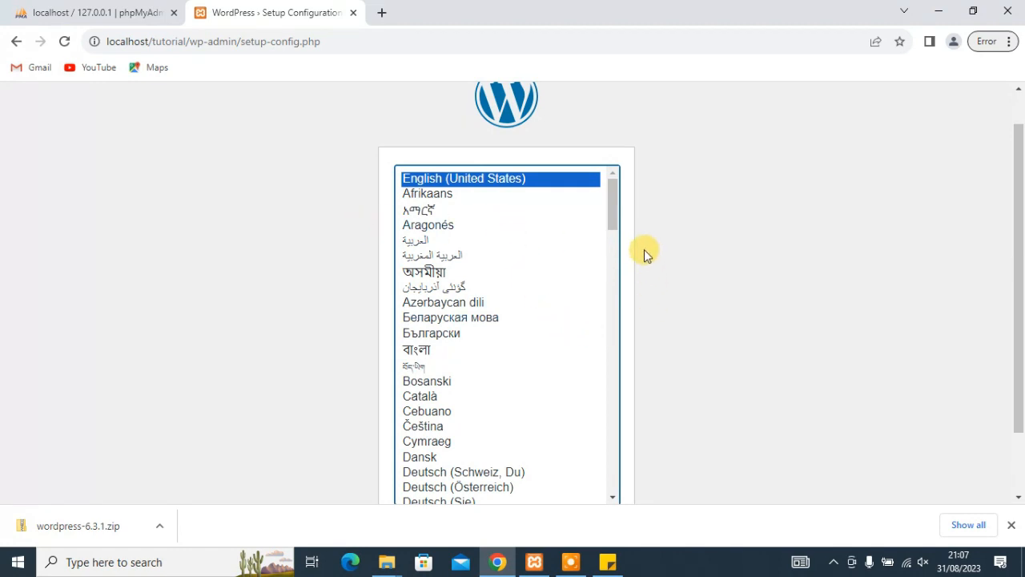
Continue the WordPress setup in English (United States) and proceed to the database connection details form
scroll(637, 211, "down", 1)
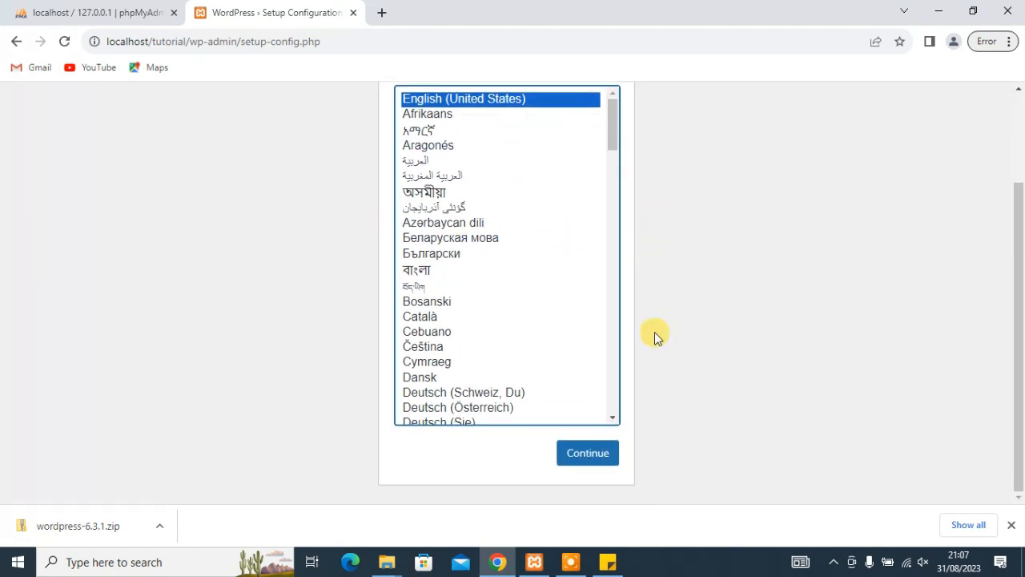
left_click(590, 455)
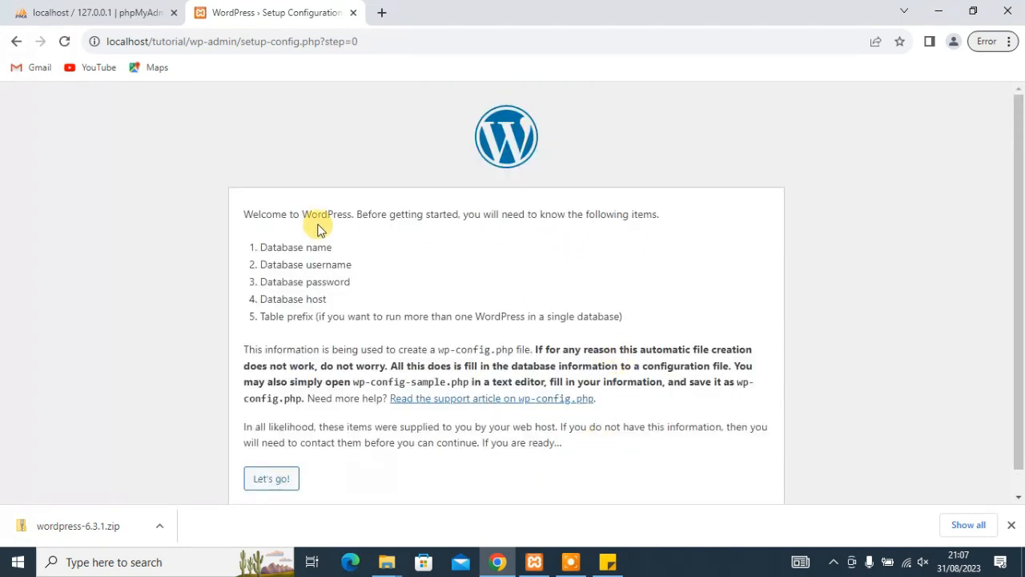
scroll(268, 473, "down", 1)
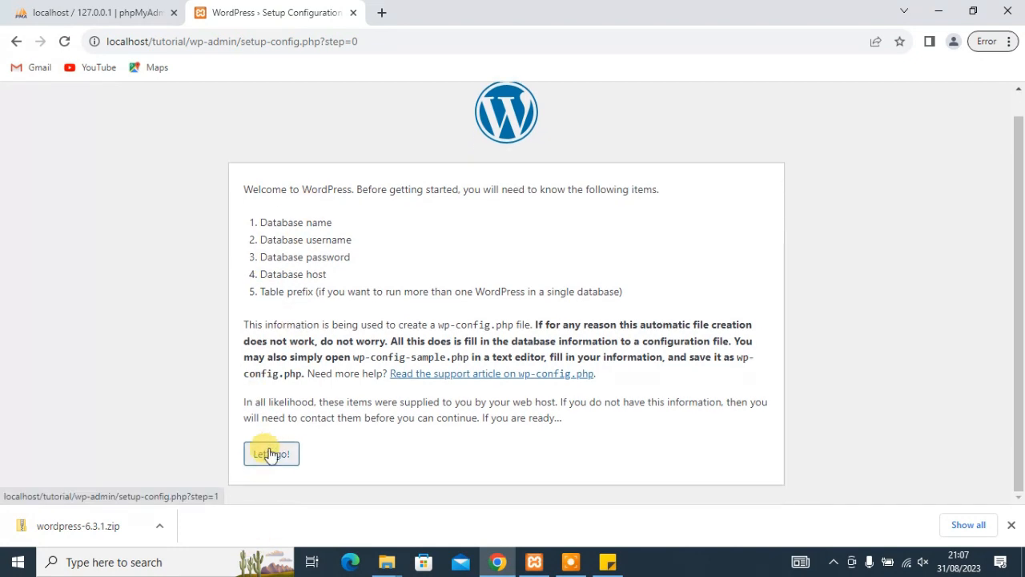
left_click(269, 452)
scroll(745, 406, "down", 2)
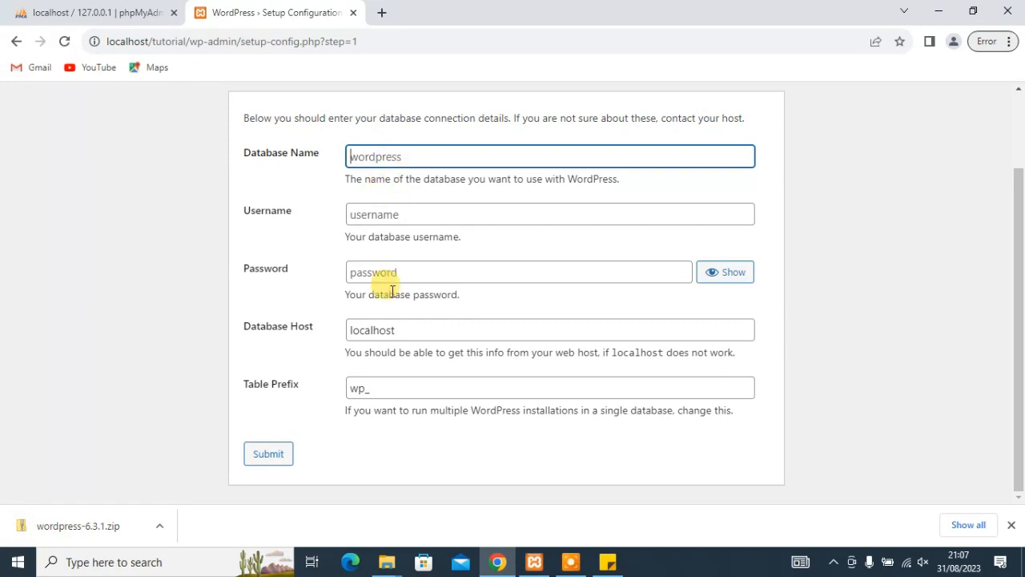
Check the tutorial user account page in phpMyAdmin and copy the name tutorial from the sticky note
left_click(394, 568)
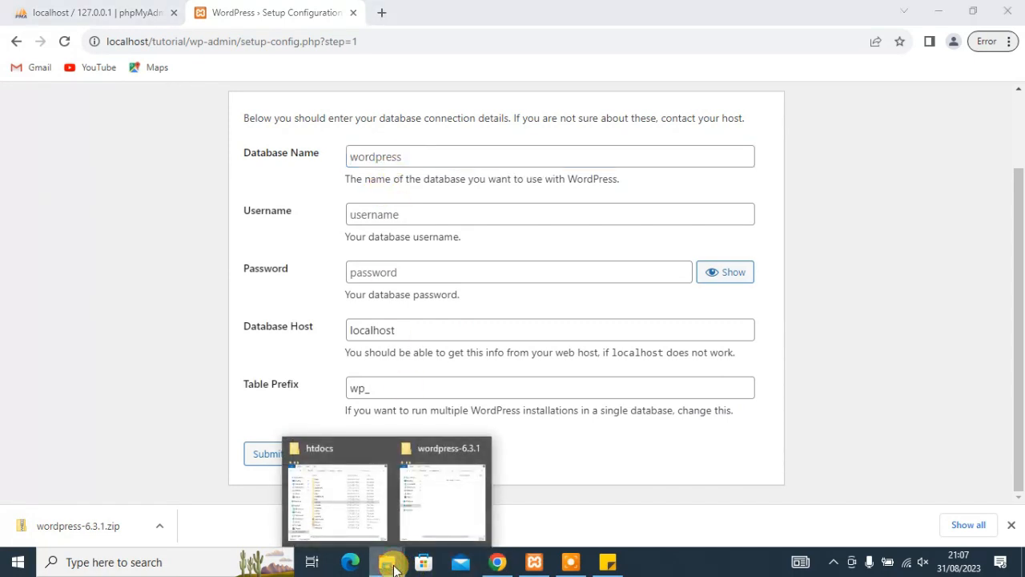
left_click(49, 9)
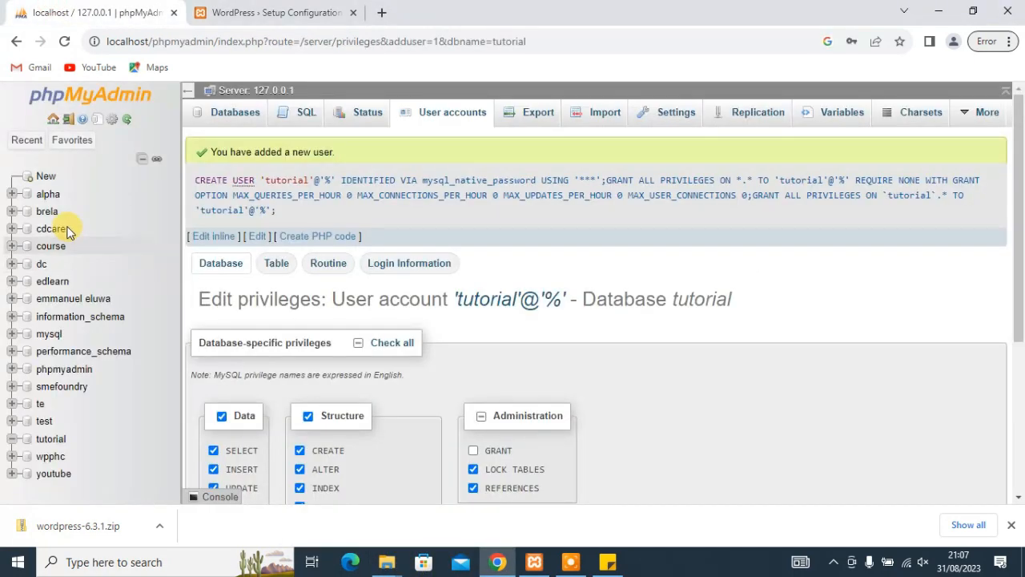
scroll(68, 464, "down", 1)
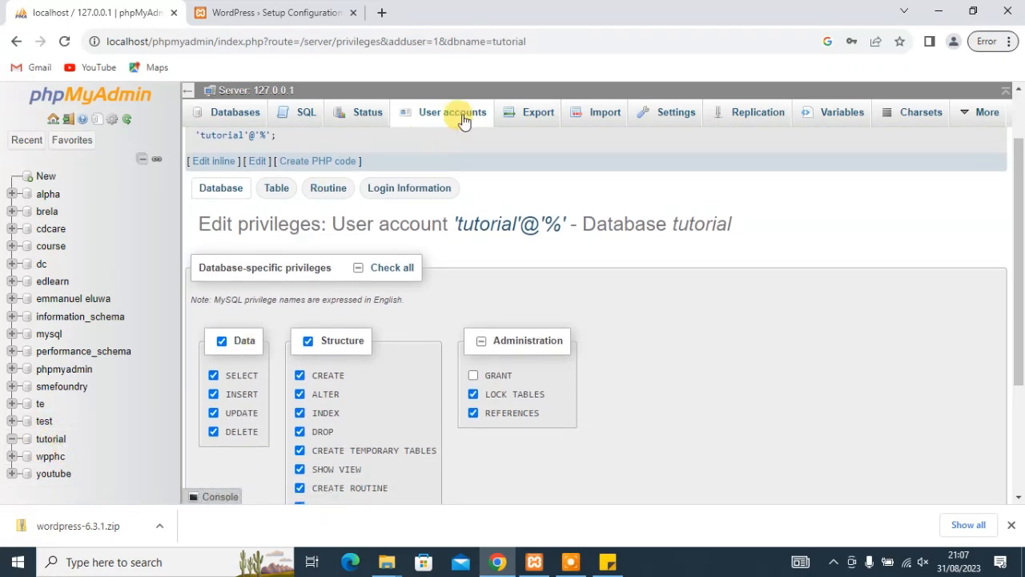
left_click(607, 562)
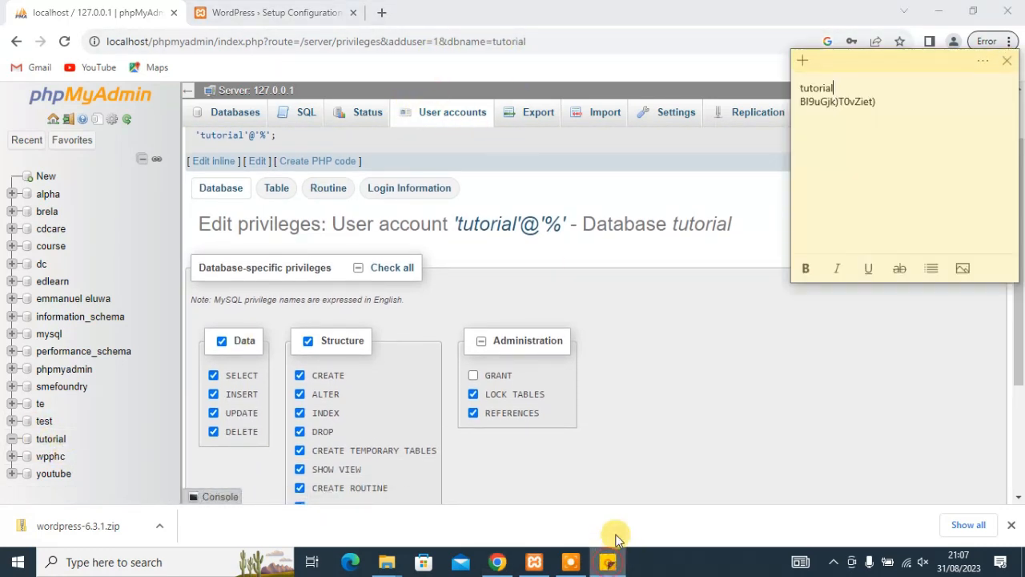
left_click_drag(835, 89, 771, 85)
key("ctrl+c")
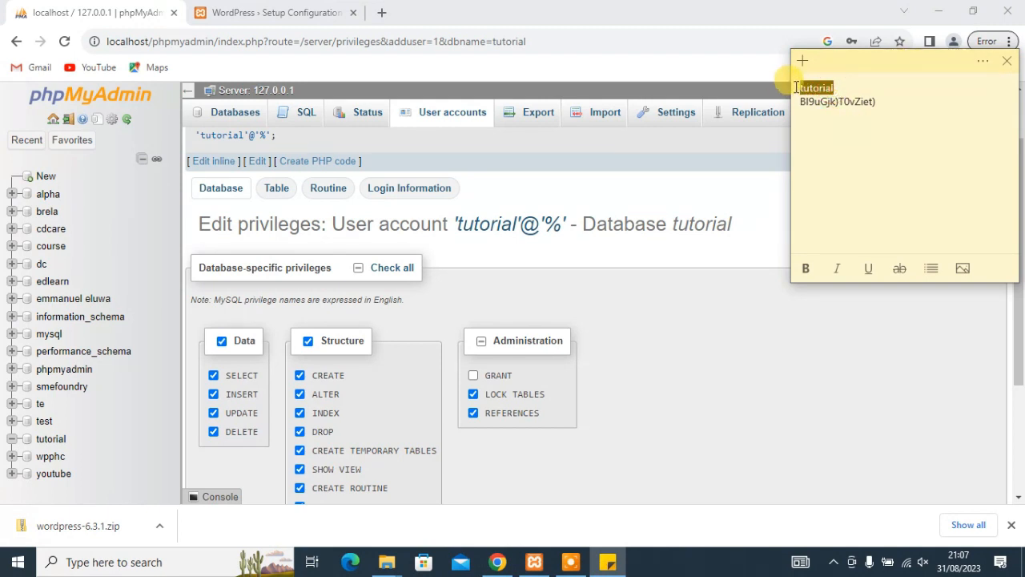
Return to the WordPress setup form in Chrome and enter tutorial as both the database name and the username
mouse_move(504, 567)
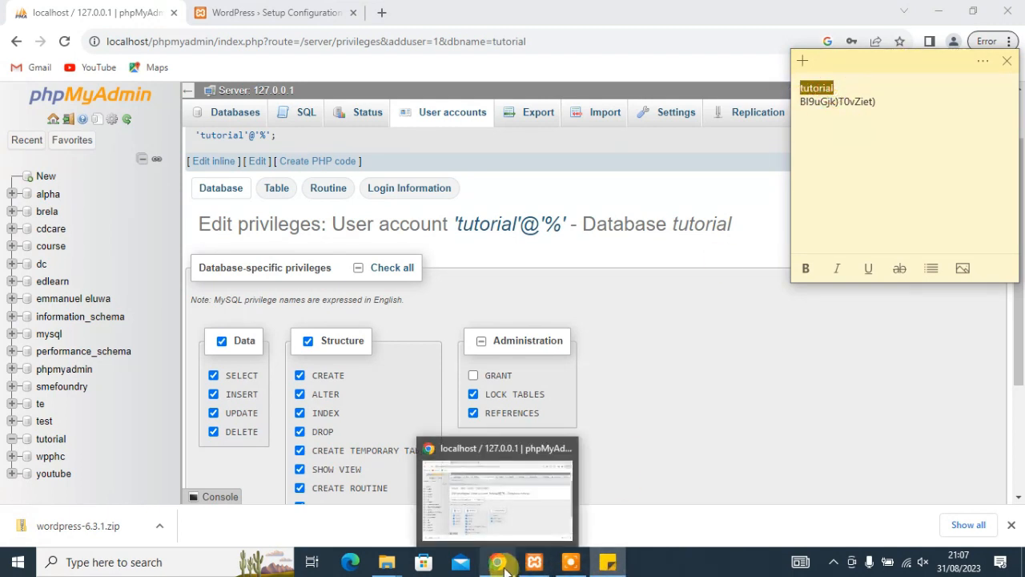
left_click(504, 567)
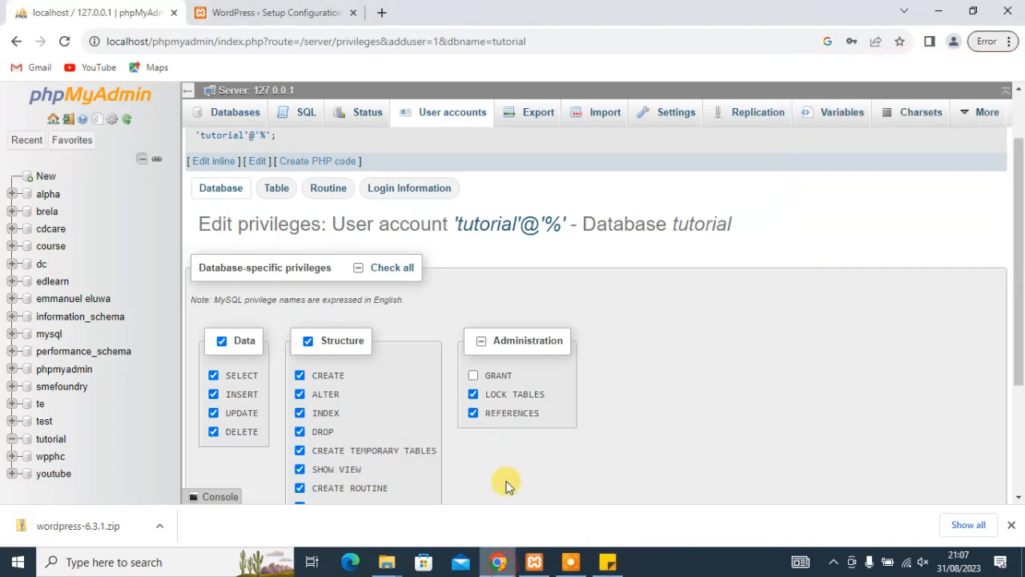
left_click(325, 10)
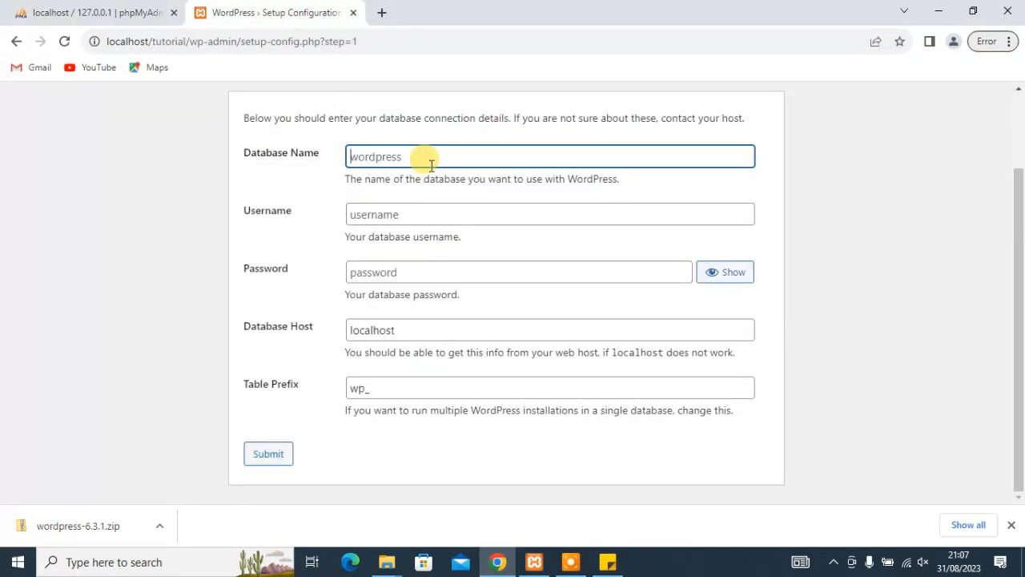
key("ctrl+v")
left_click(407, 216)
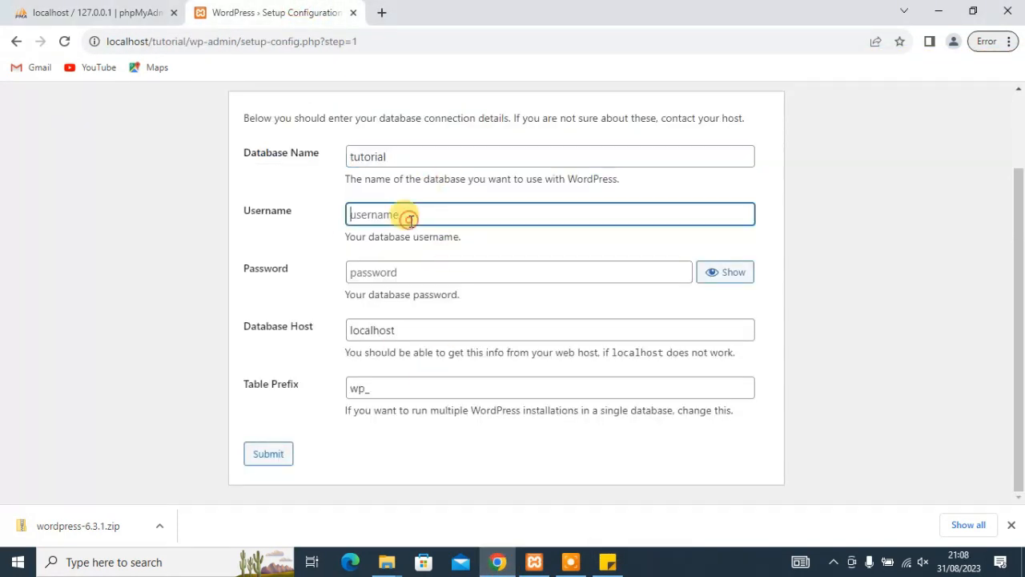
key("ctrl+v")
left_click(457, 252)
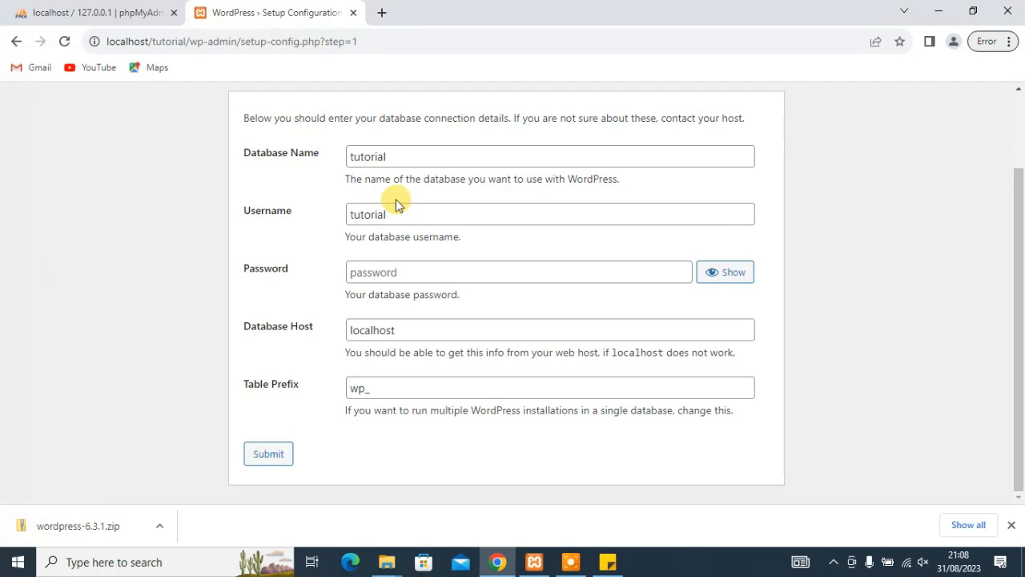
Copy the database password from the sticky note into the setup form's Password field
left_click(400, 272)
left_click(607, 561)
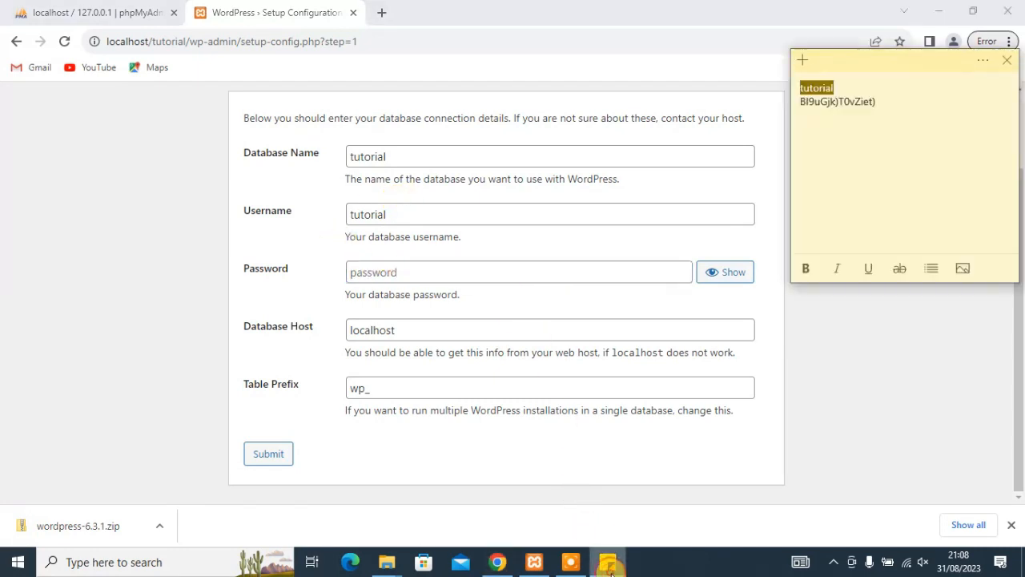
left_click(891, 94)
left_click_drag(890, 94, 799, 98)
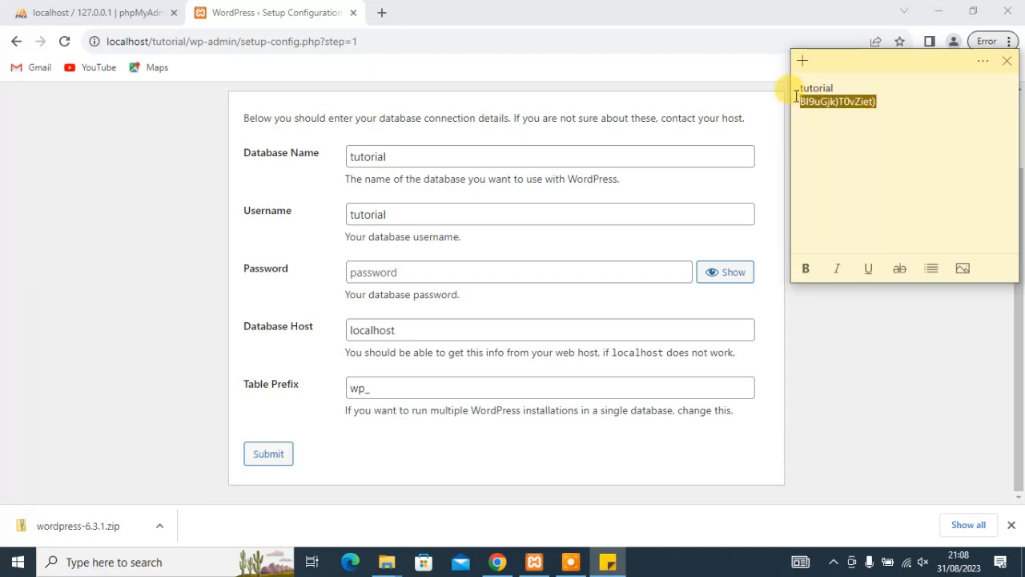
left_click(473, 277)
key("ctrl+v")
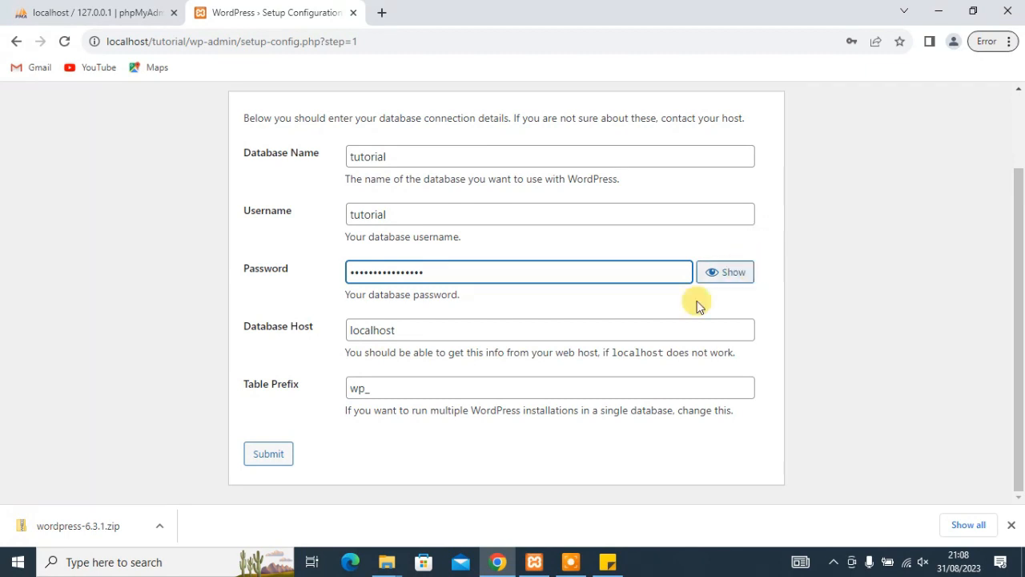
Submit the database connection details, saving the login in the browser, and run the WordPress installation
left_click(258, 461)
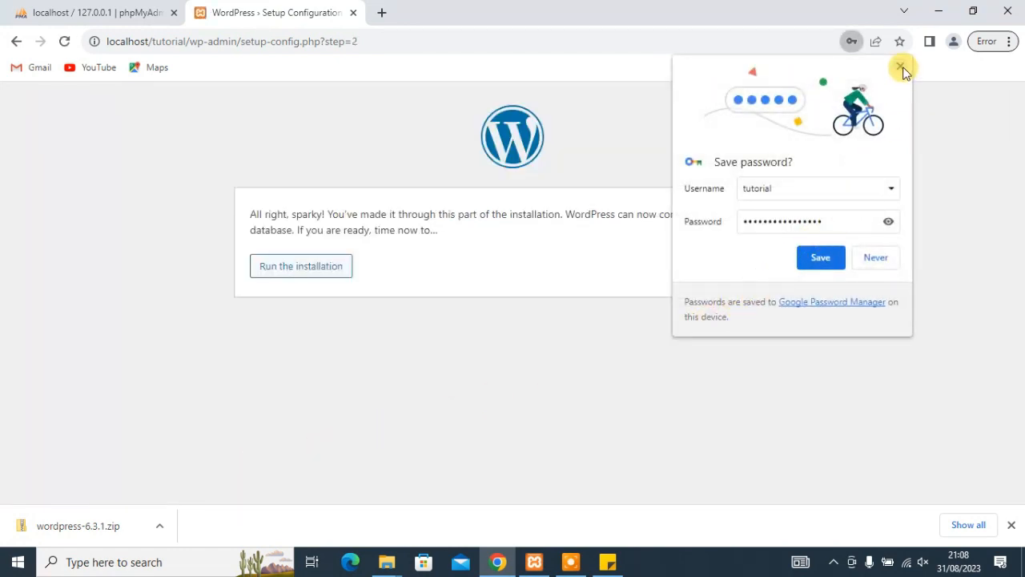
left_click(814, 258)
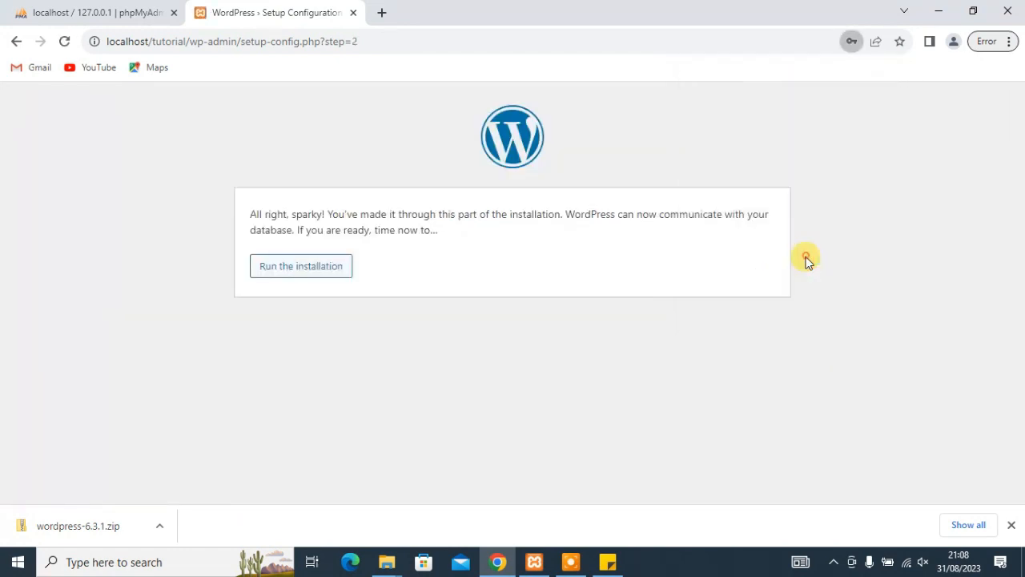
left_click(330, 267)
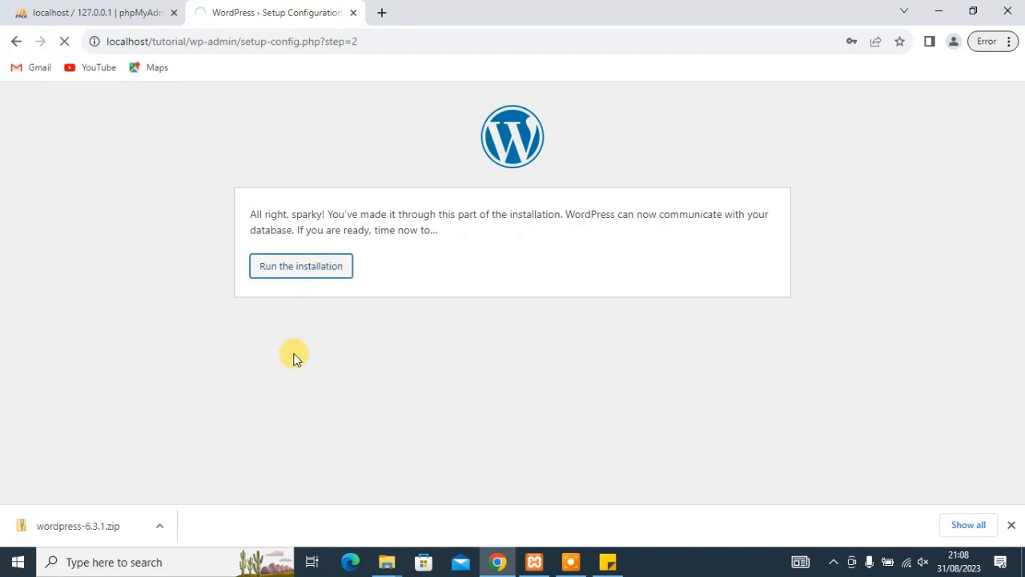
Set the site title to Tutorial and enter the administrator's full name as the username
scroll(366, 240, "down", 3)
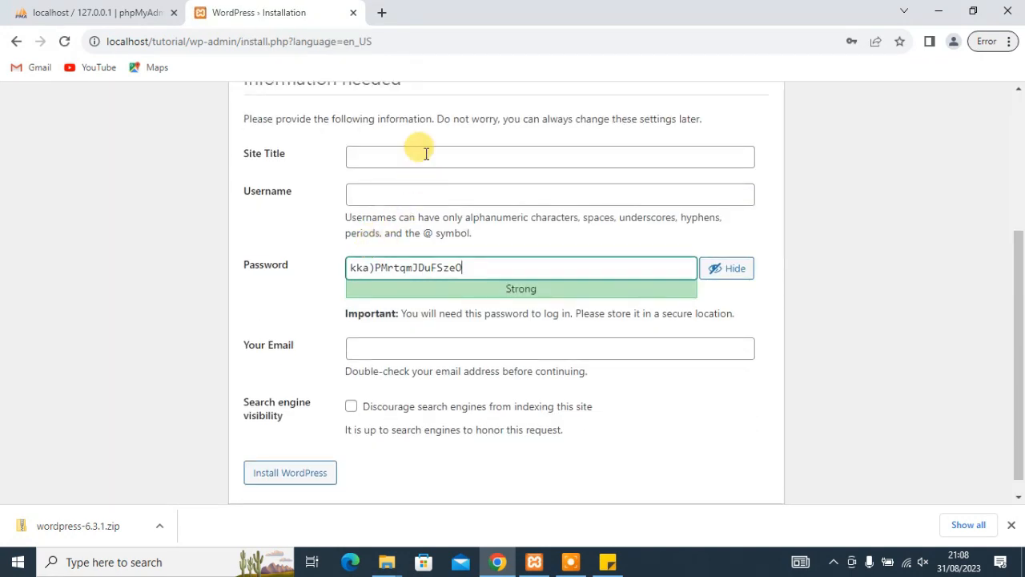
left_click(422, 153)
type("T")
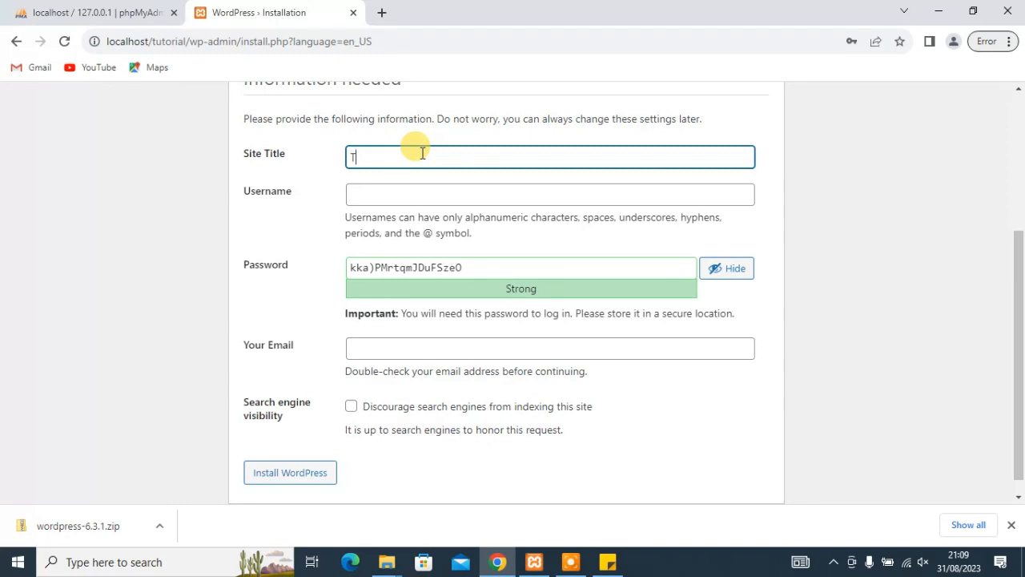
type("utorial")
left_click(378, 194)
type("E")
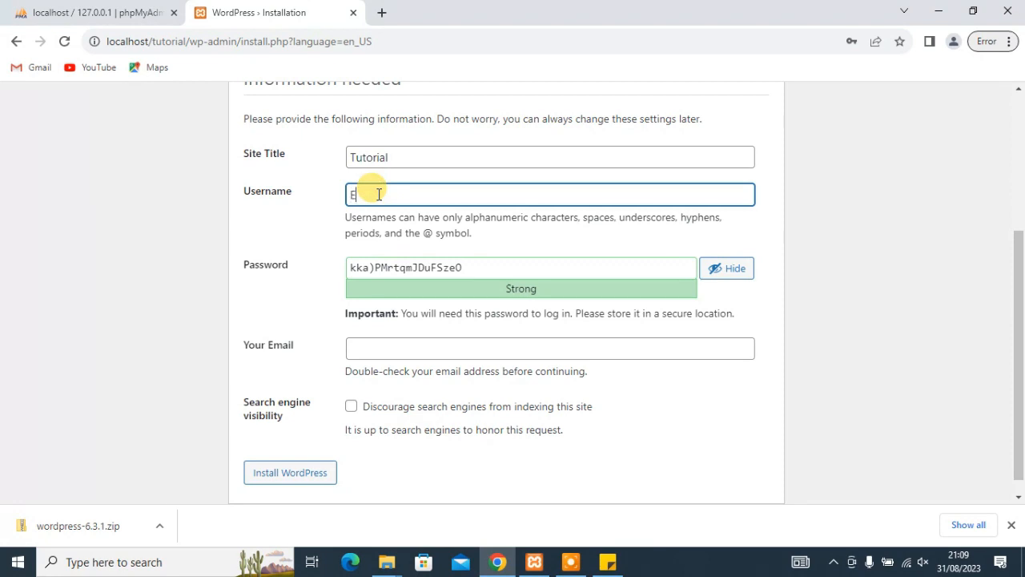
type("mmanuel Eluwa")
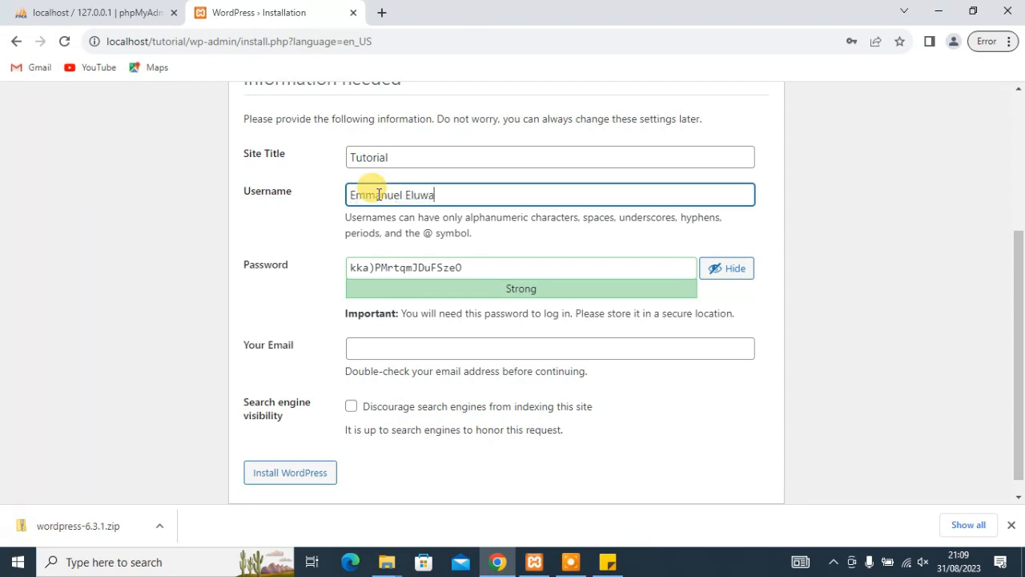
Copy the WordPress username into the sticky note, leaving a blank line below the database credentials
left_click(486, 270)
left_click_drag(486, 270, 333, 270)
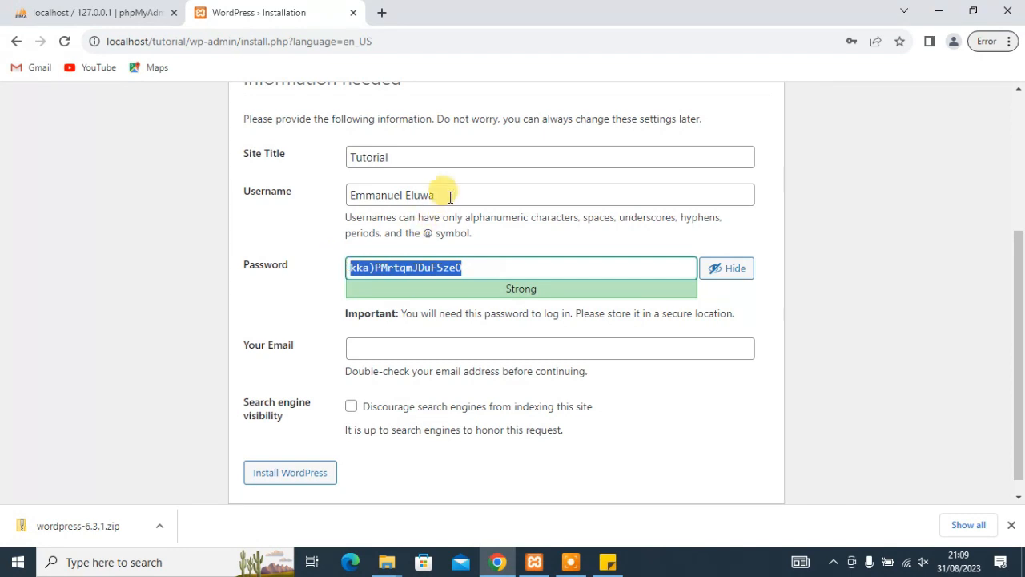
left_click_drag(446, 195, 349, 192)
key("super+c")
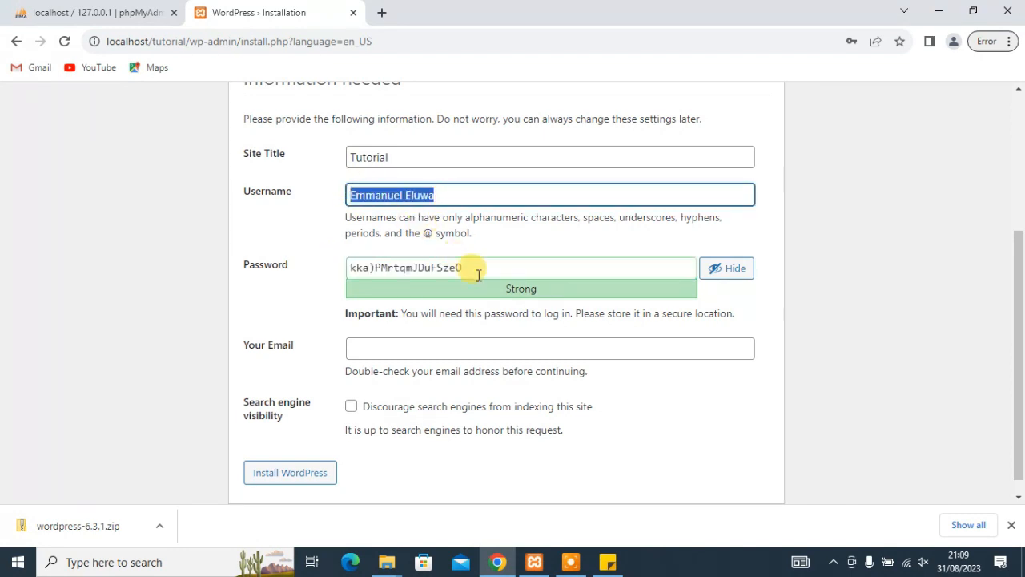
left_click(607, 562)
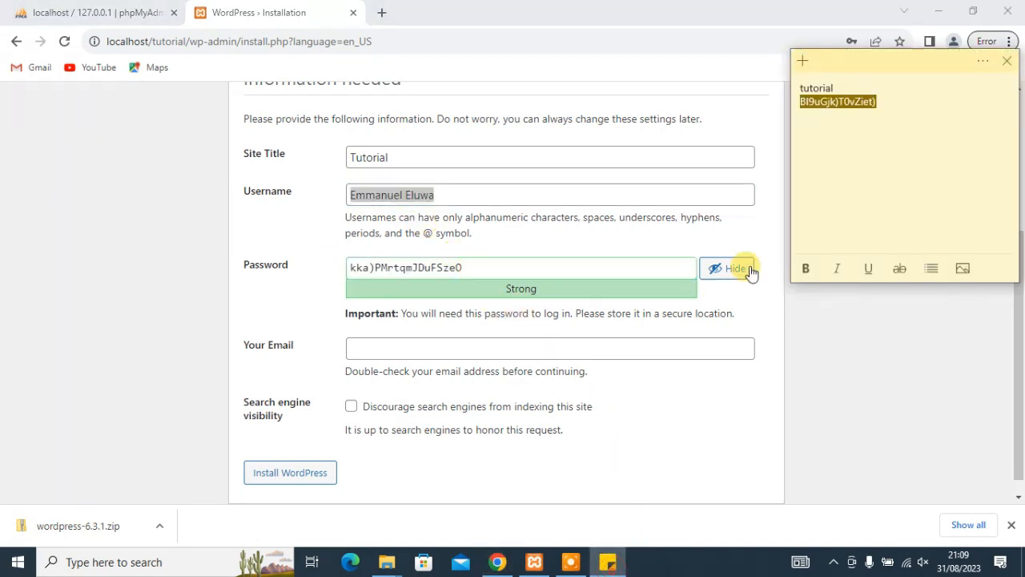
left_click(890, 113)
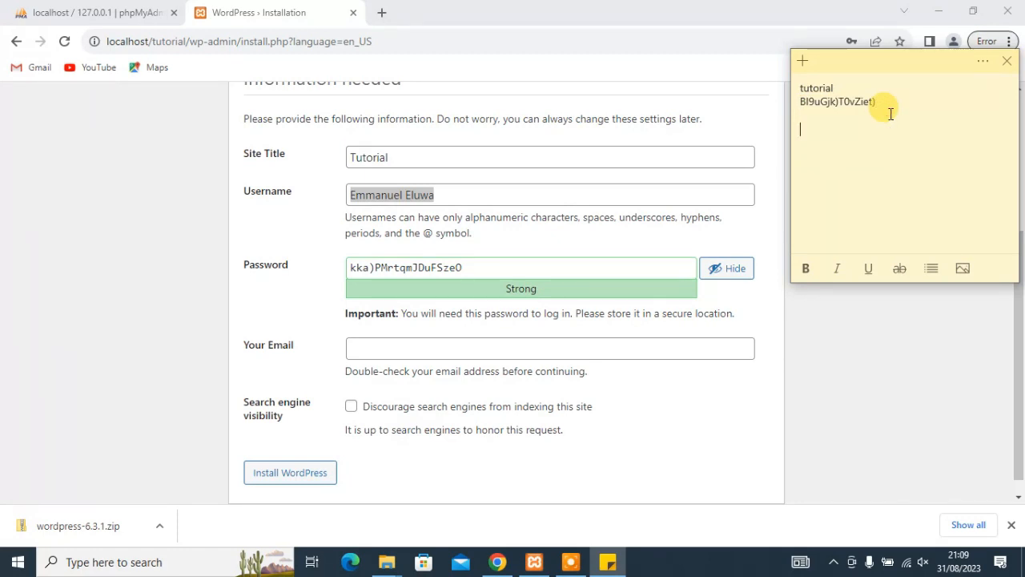
key("super+v")
left_click(929, 353)
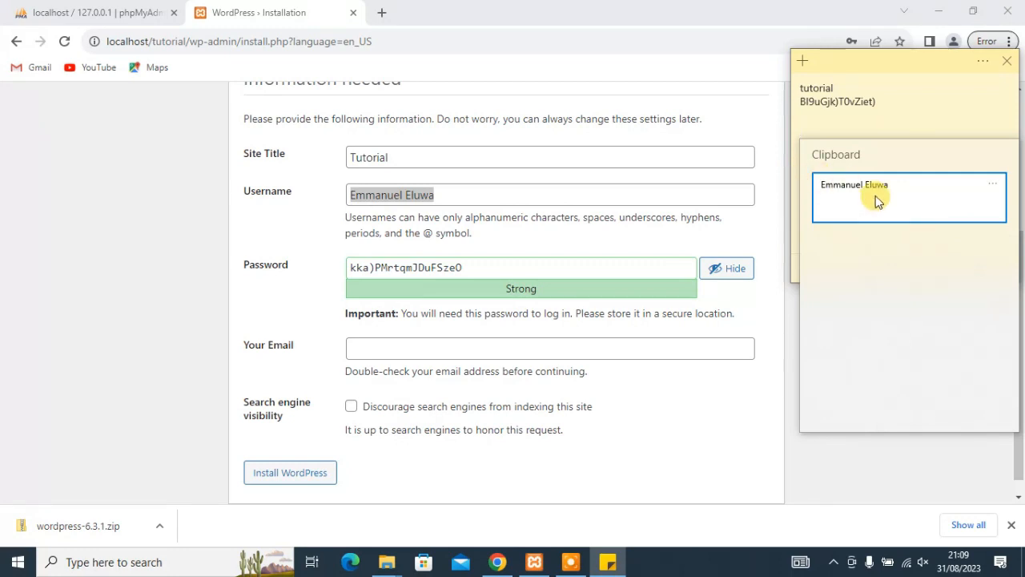
left_click(877, 192)
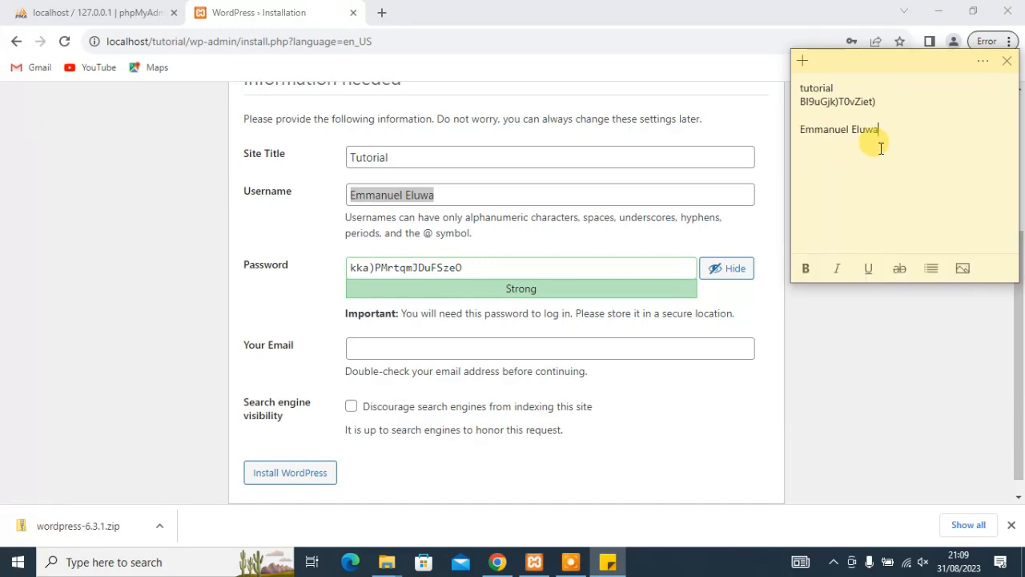
Copy the generated WordPress password into the sticky note beneath the username and return to the installation form
left_click(483, 264)
left_click_drag(486, 264, 356, 264)
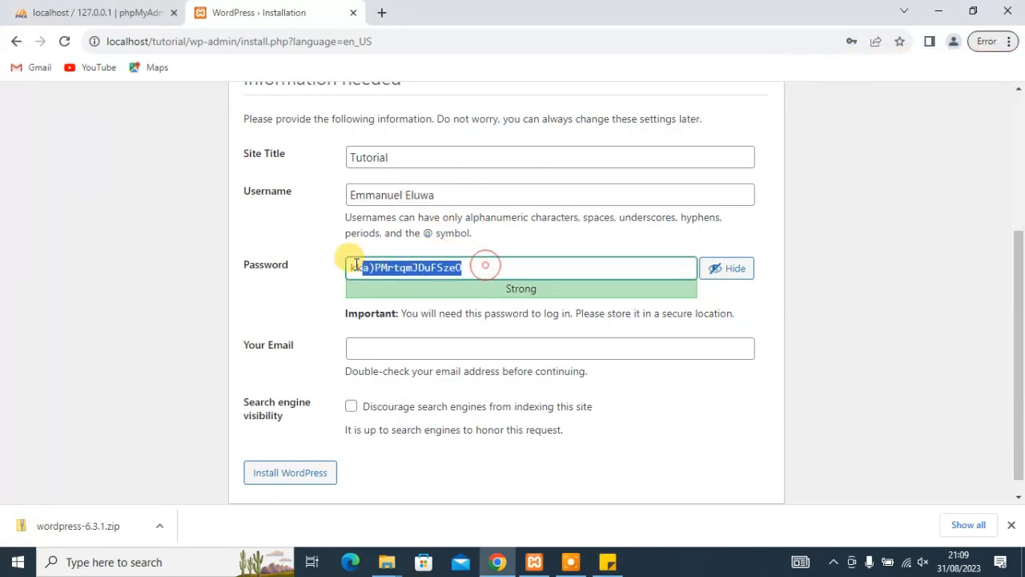
left_click(607, 561)
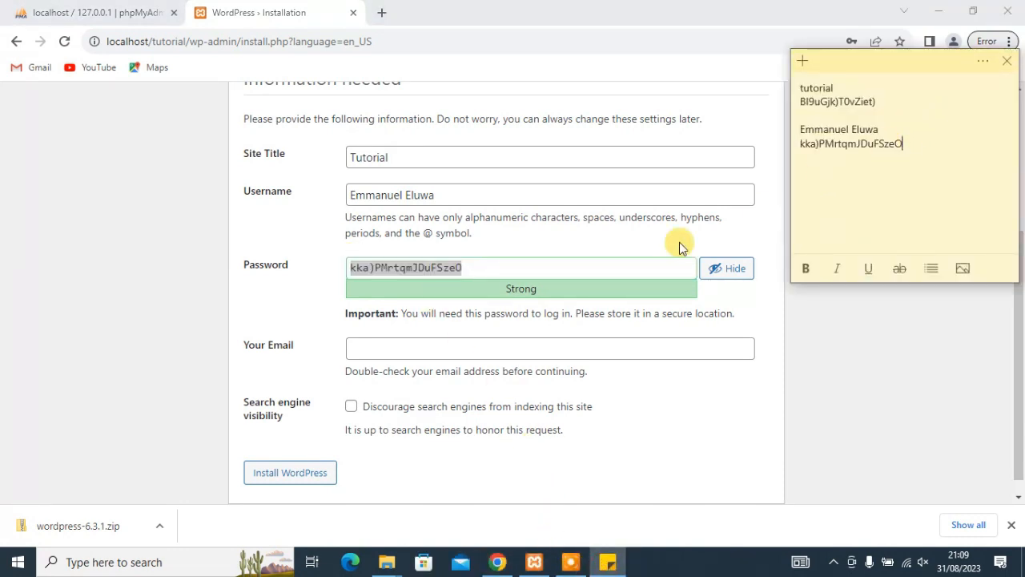
left_click(546, 241)
Fill in the administrator's email address and review the search engine visibility option
left_click(434, 347)
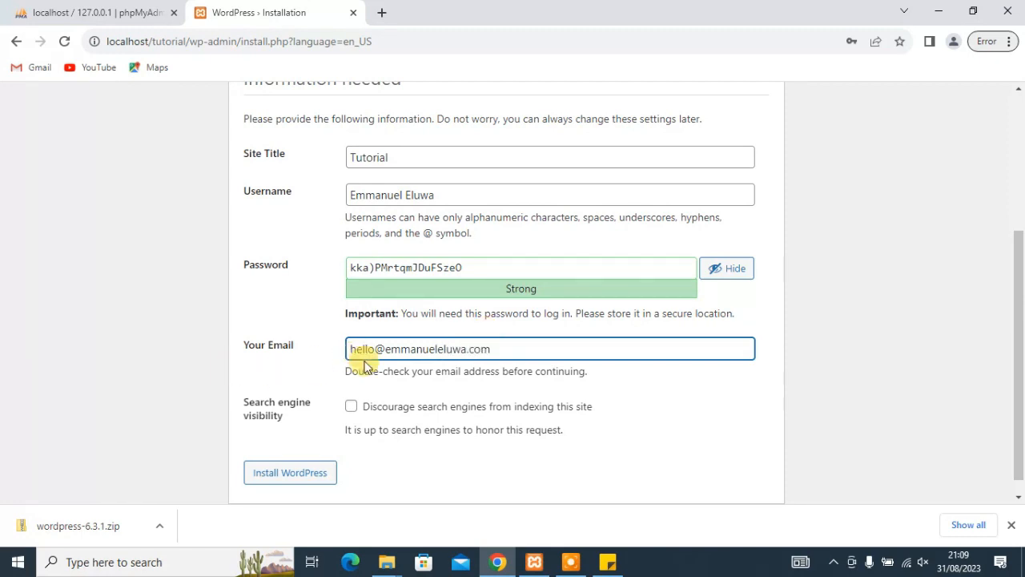
scroll(362, 401, "down", 1)
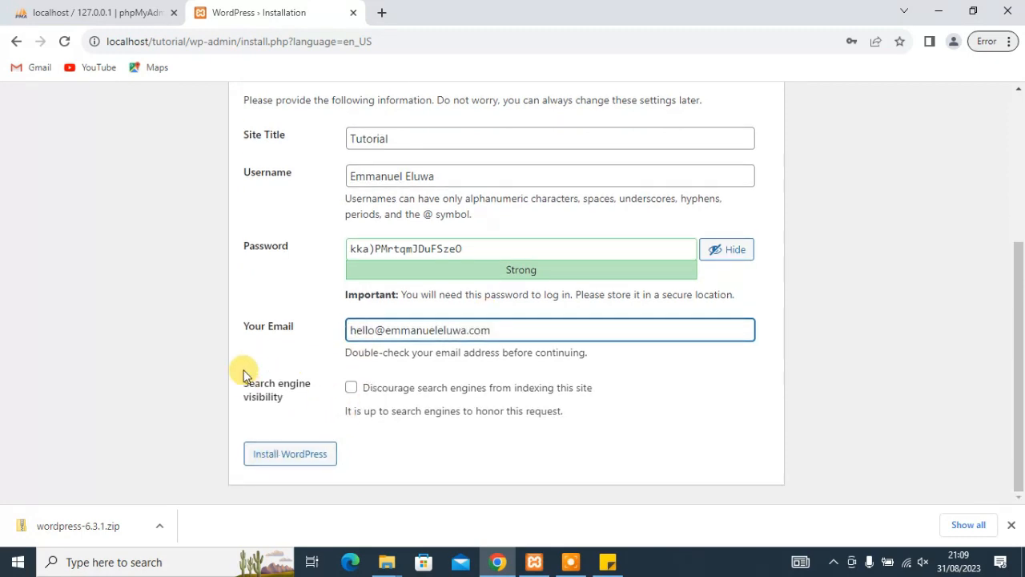
left_click_drag(235, 375, 392, 419)
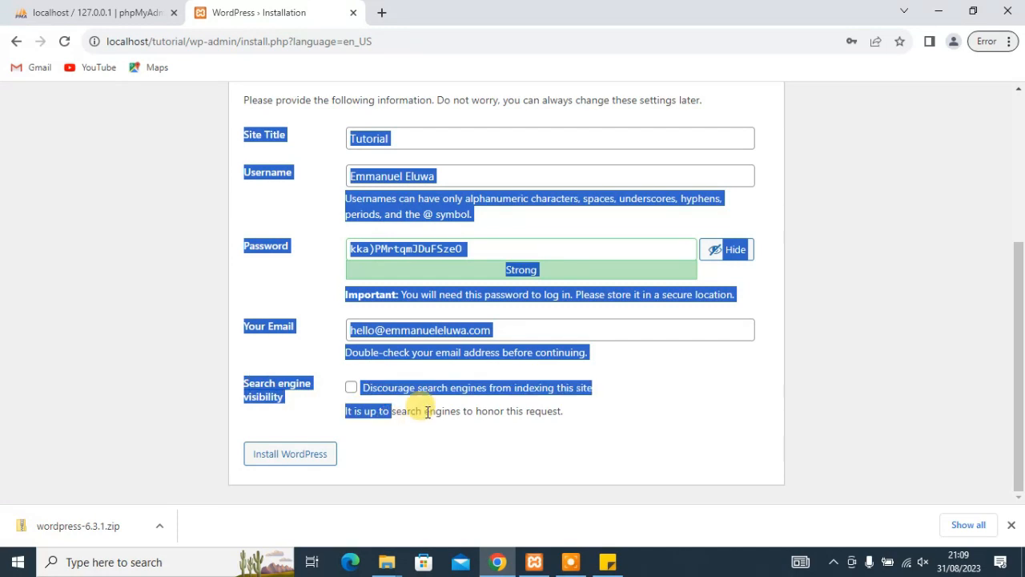
Clear the text selection on the setup form and run the WordPress installation with the entered details
left_click(315, 400)
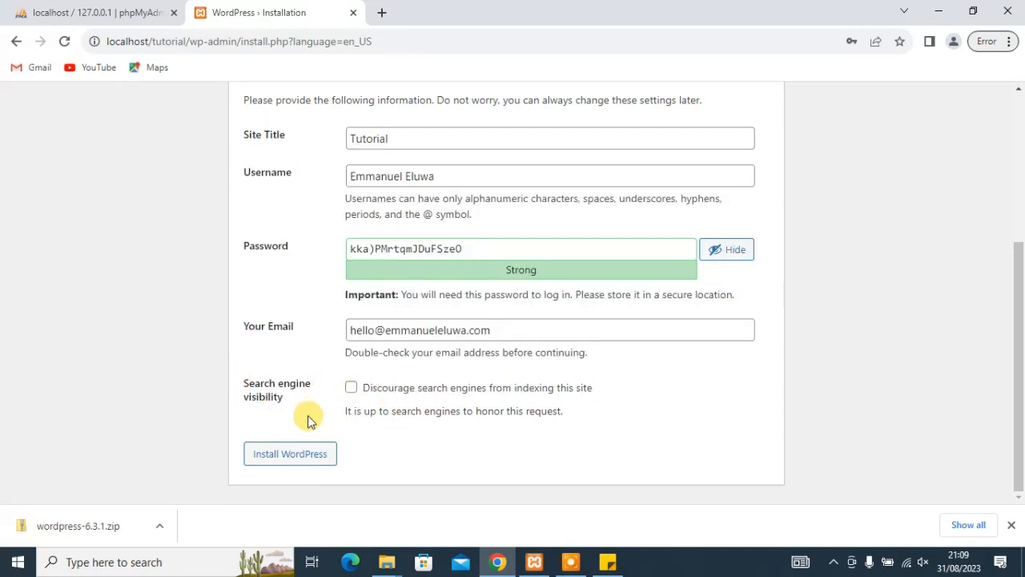
left_click(291, 457)
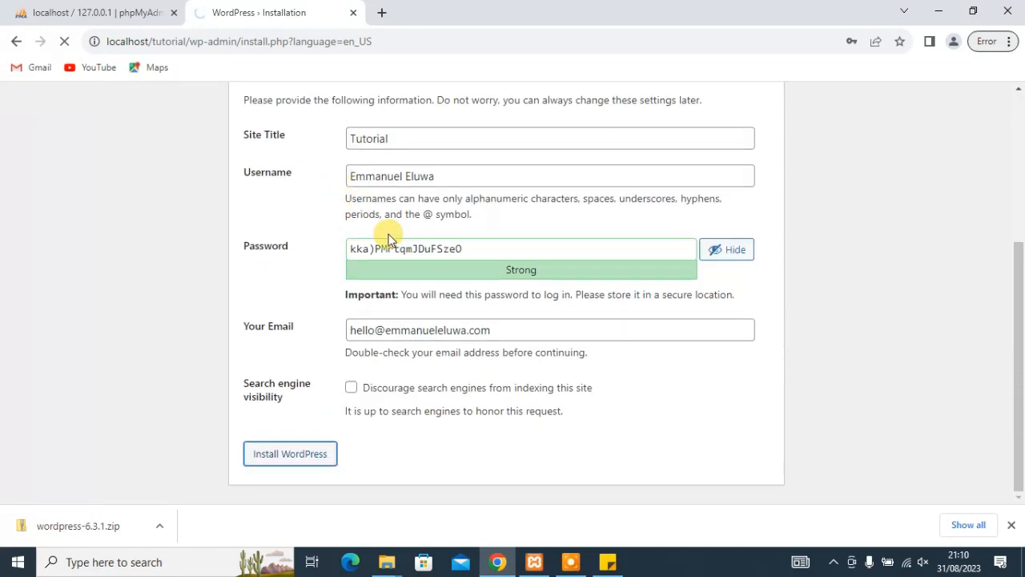
Disconnect the computer from the Brela Agency 3 Wi-Fi network and dismiss the browser's save-password prompt
left_click(905, 560)
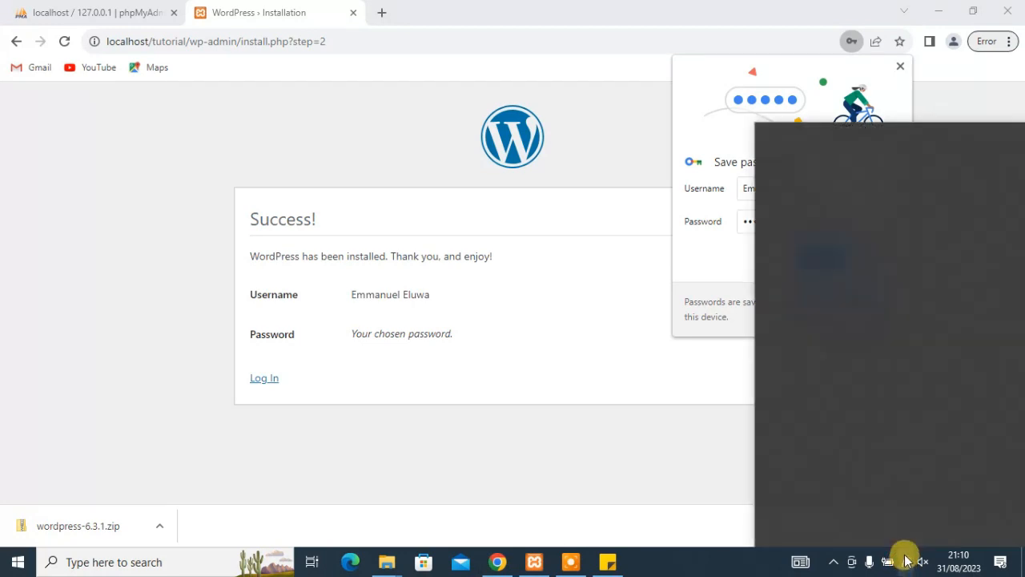
left_click(921, 203)
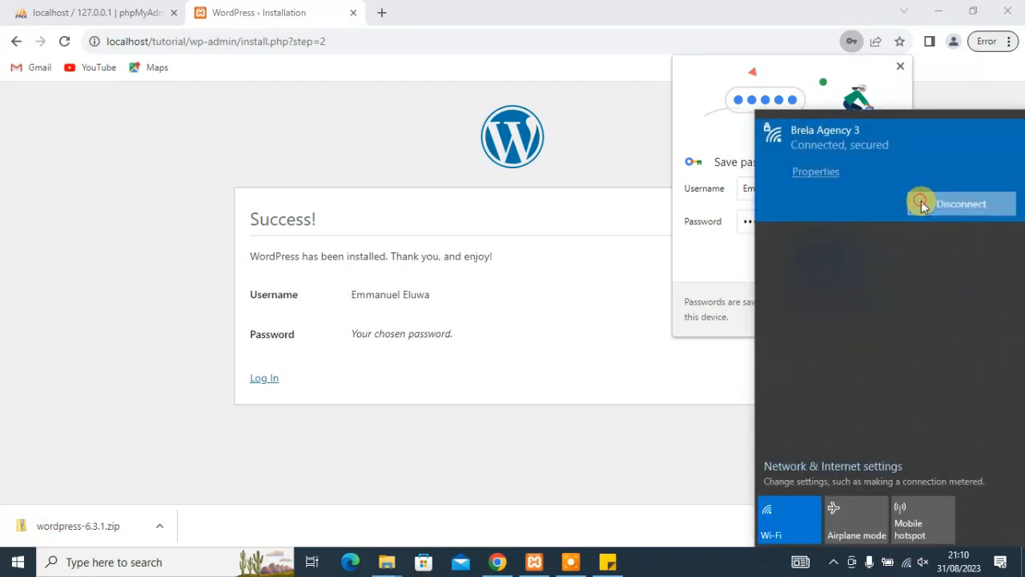
left_click(629, 103)
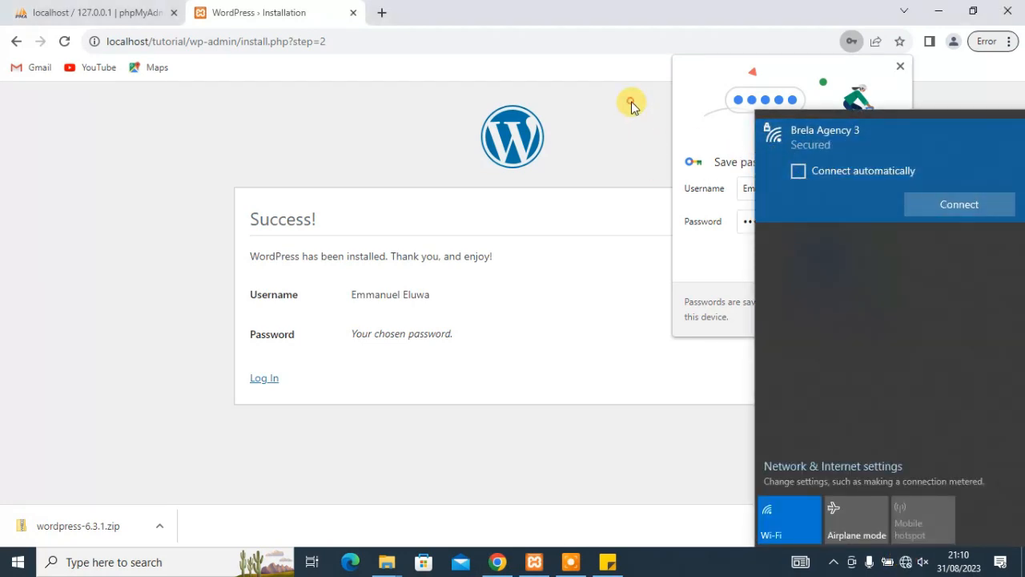
left_click(817, 260)
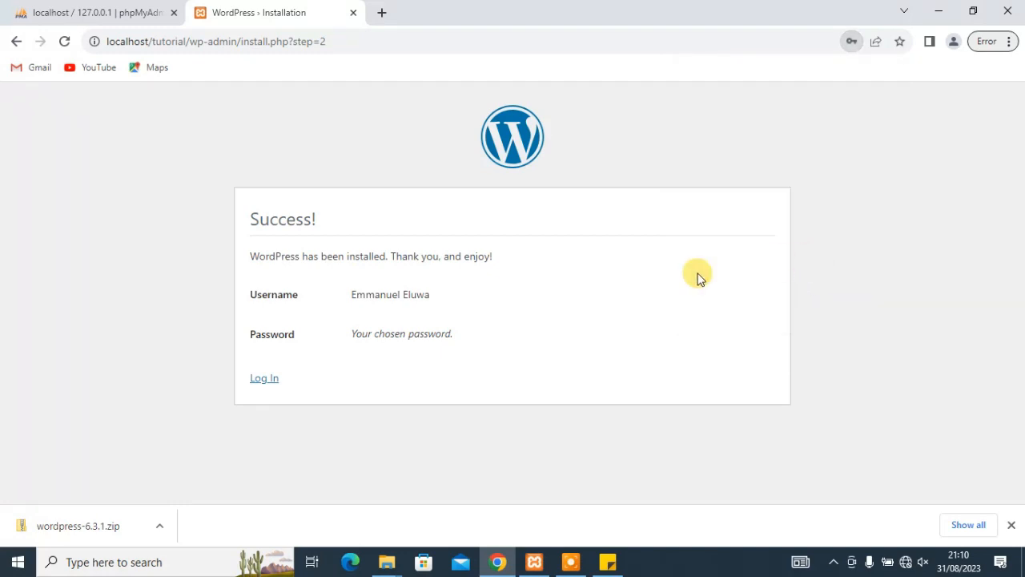
Open the WordPress login page from the installation success page and keep the autofilled username and password
left_click(264, 376)
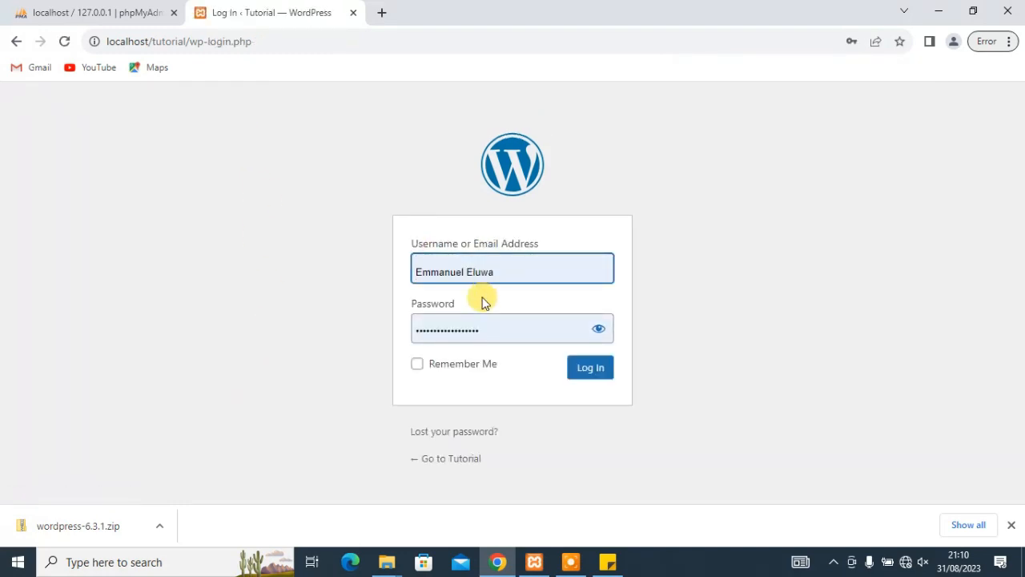
left_click(492, 270)
left_click(796, 263)
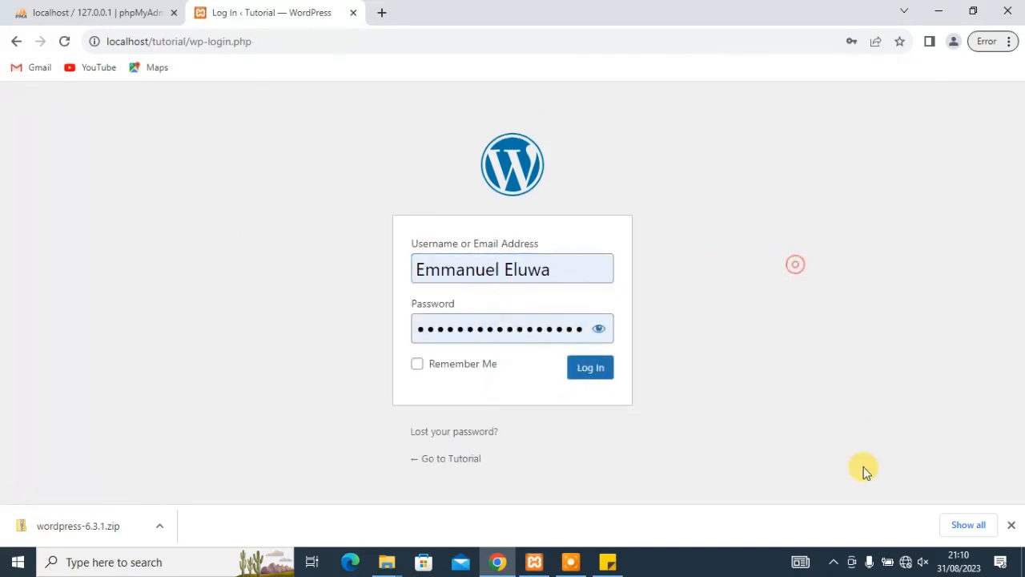
Check the connection status of the Brela Agency 3 Wi-Fi network and return to the login page
left_click(906, 560)
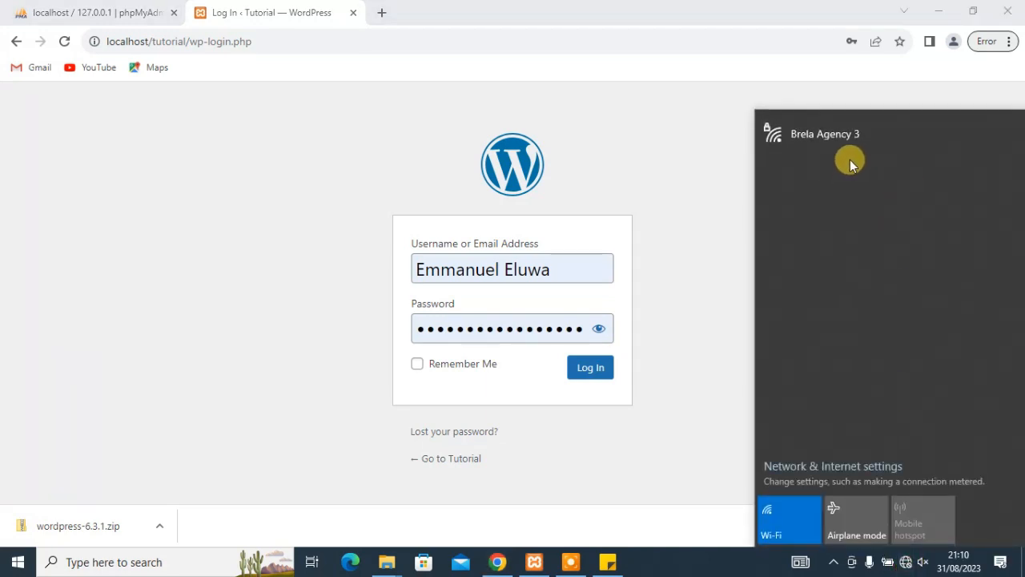
left_click(831, 135)
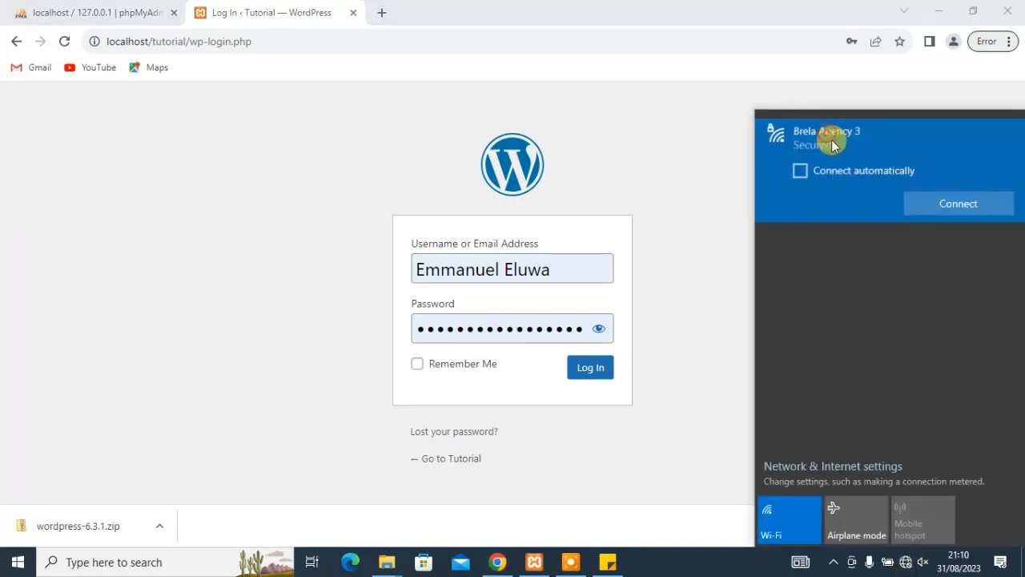
left_click(645, 179)
Log in to WordPress with Remember Me enabled and look through the dashboard
left_click(416, 366)
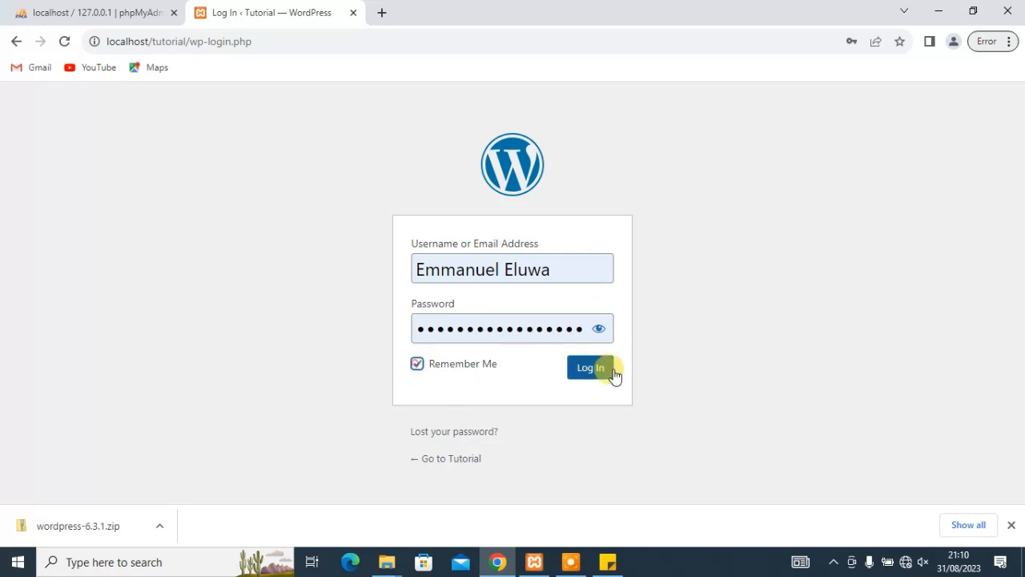
left_click(595, 371)
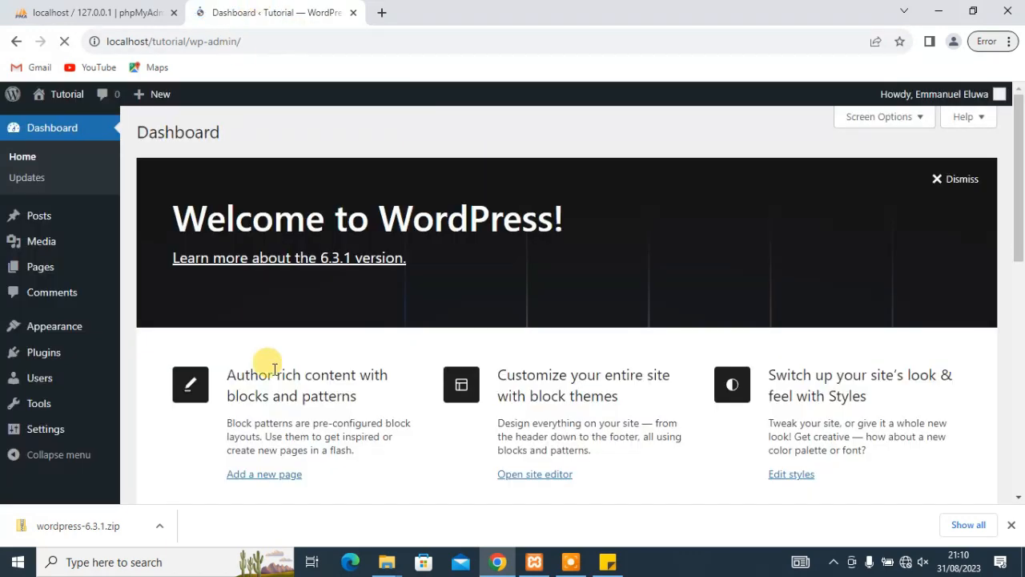
scroll(255, 337, "down", 8)
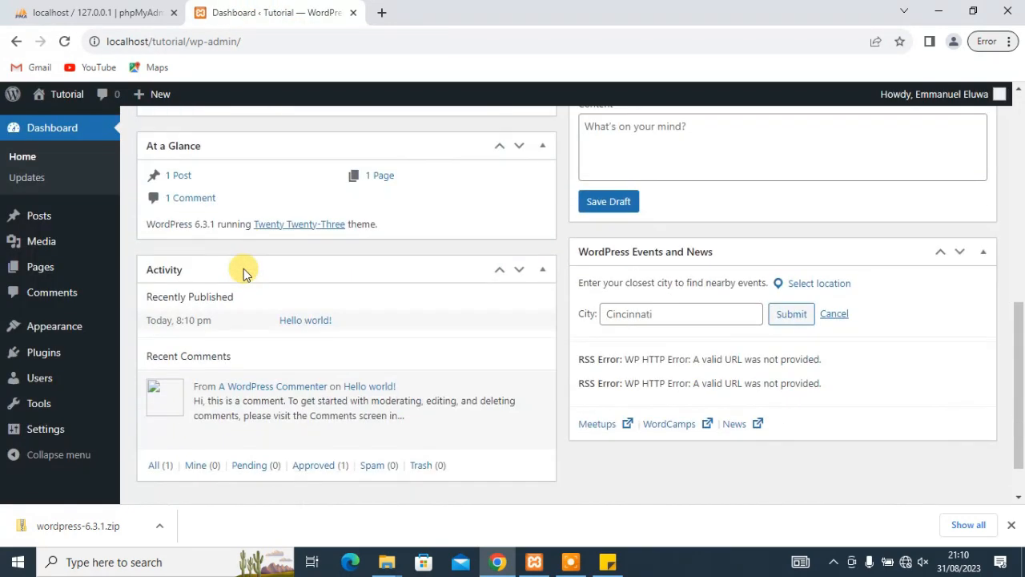
scroll(142, 210, "up", 8)
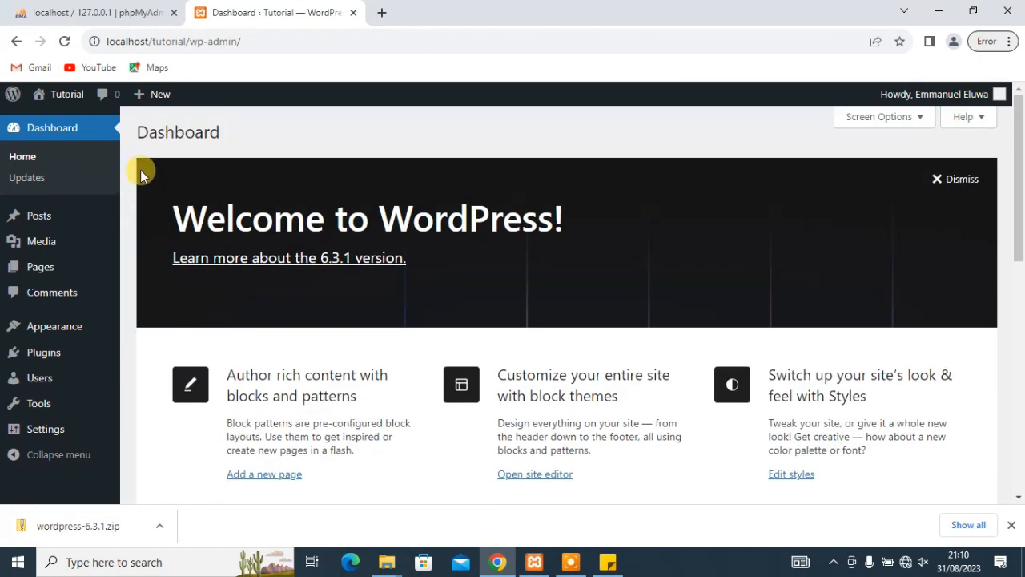
scroll(558, 163, "down", 5)
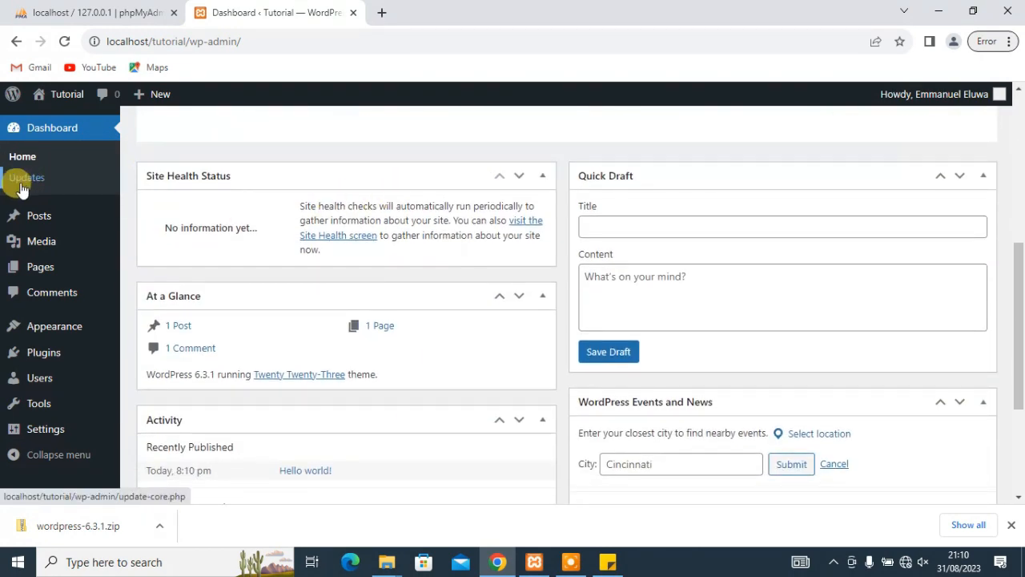
Open the Tutorial site's front end in a new browser tab and review its homepage
mouse_move(65, 94)
right_click(59, 120)
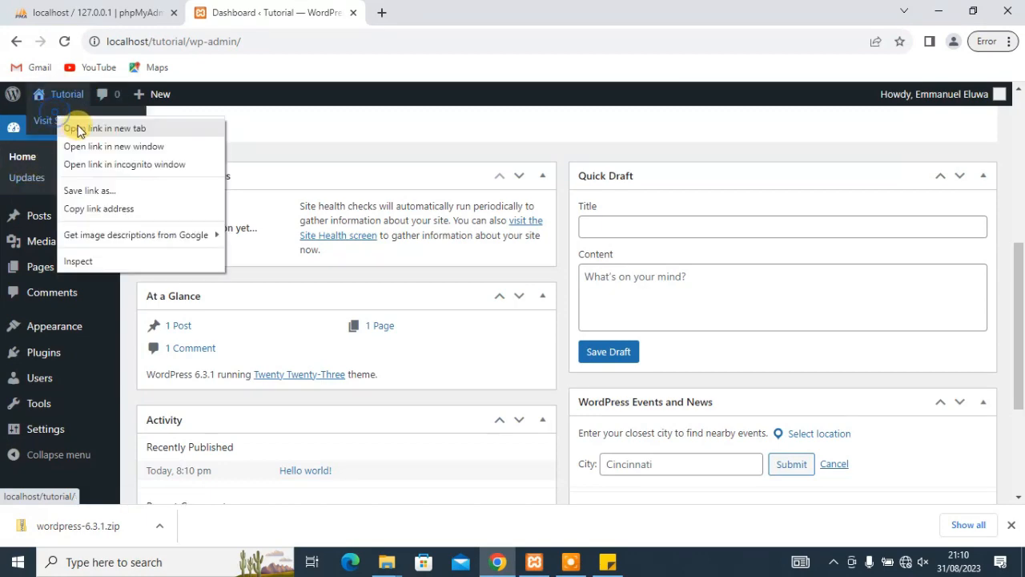
left_click(80, 131)
left_click(435, 10)
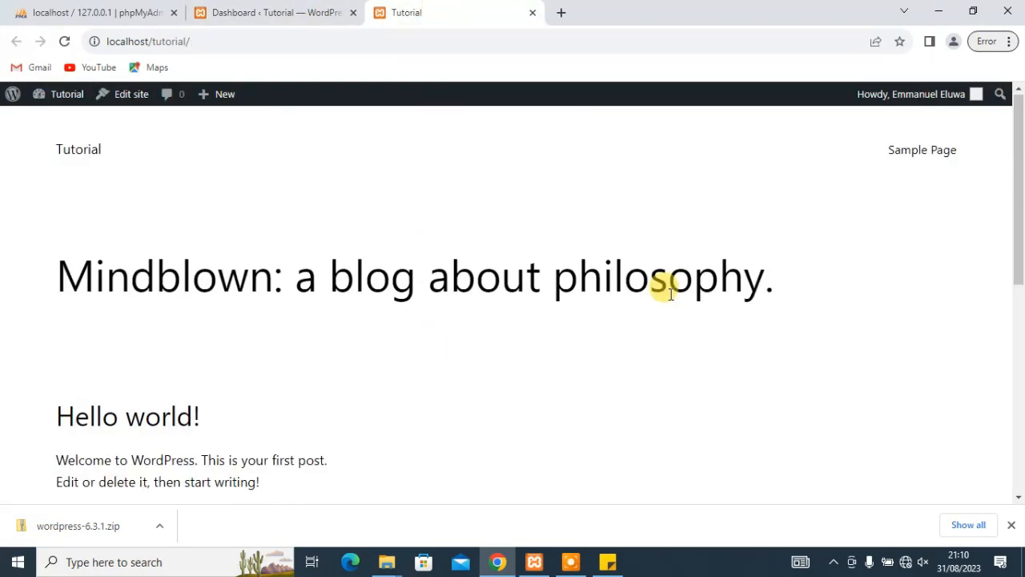
scroll(670, 296, "down", 5)
scroll(670, 297, "up", 5)
scroll(706, 224, "down", 5)
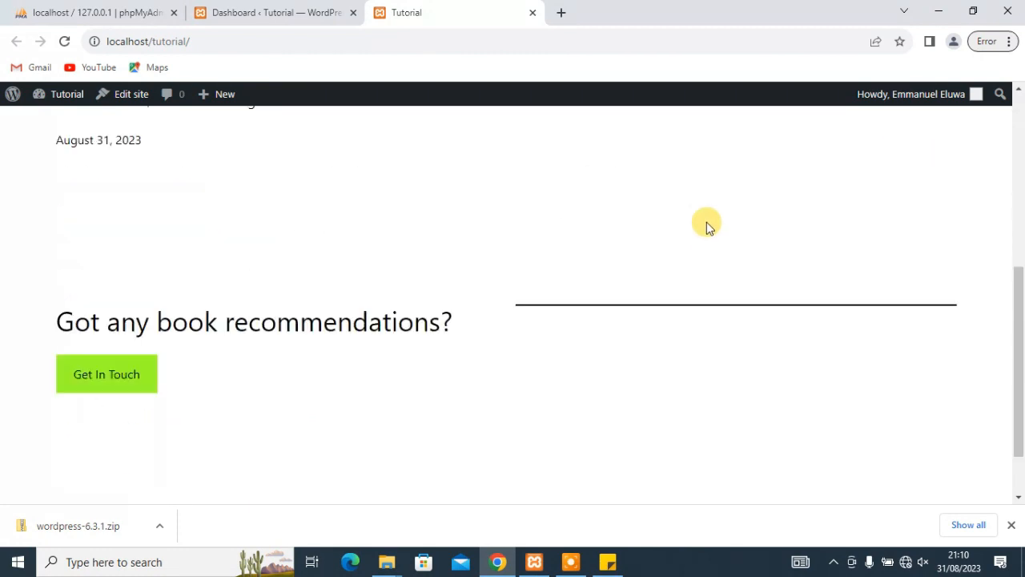
scroll(708, 231, "up", 5)
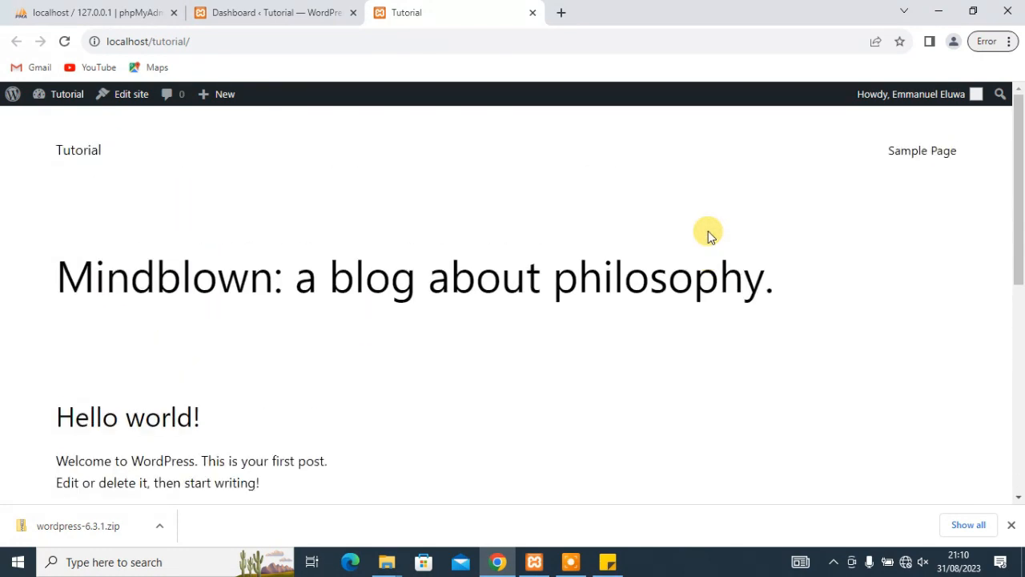
left_click(570, 561)
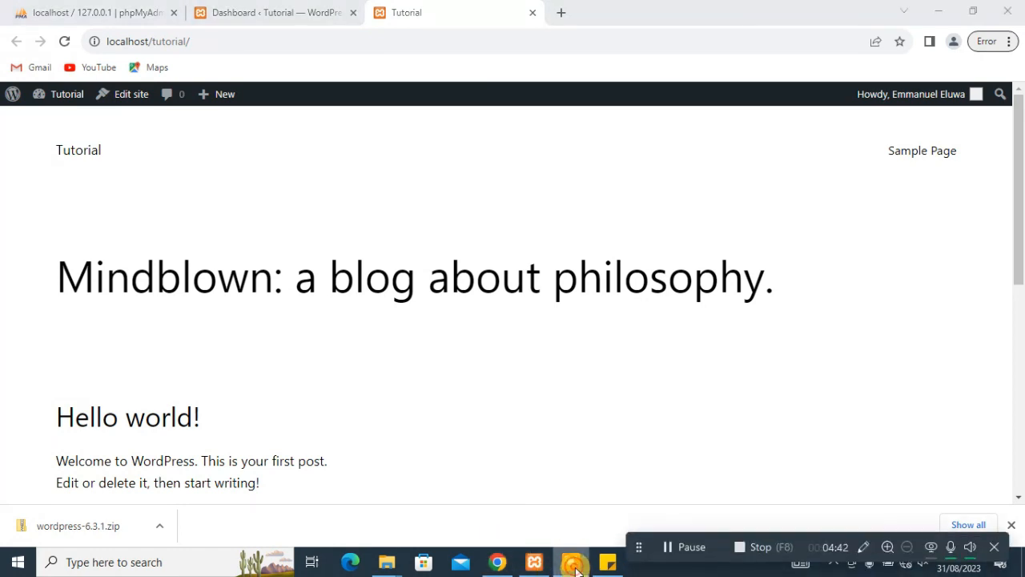